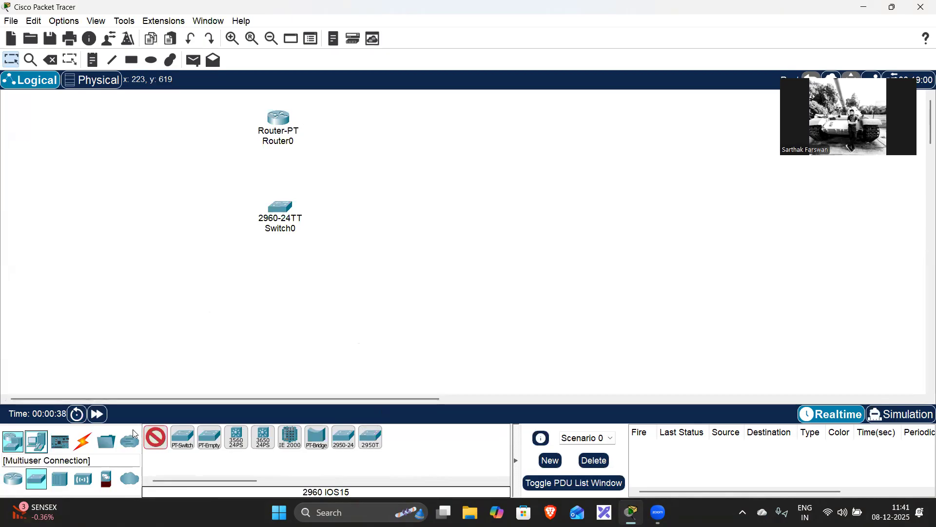
# Step: Place six PCs in a row below the switch
pyautogui.click(36, 443)
pyautogui.keyDown('ctrl'); pyautogui.click(155, 437); pyautogui.keyUp('ctrl')
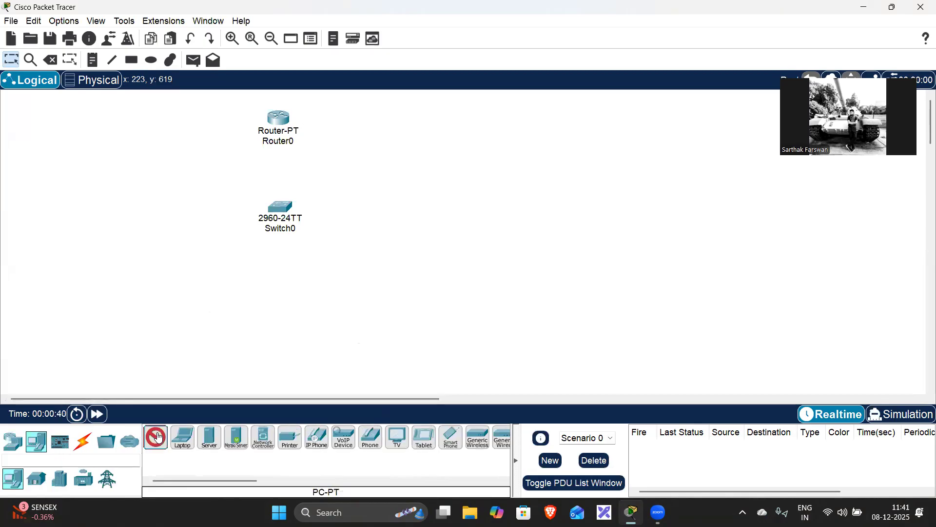
pyautogui.click(94, 299)
pyautogui.click(171, 300)
pyautogui.click(260, 306)
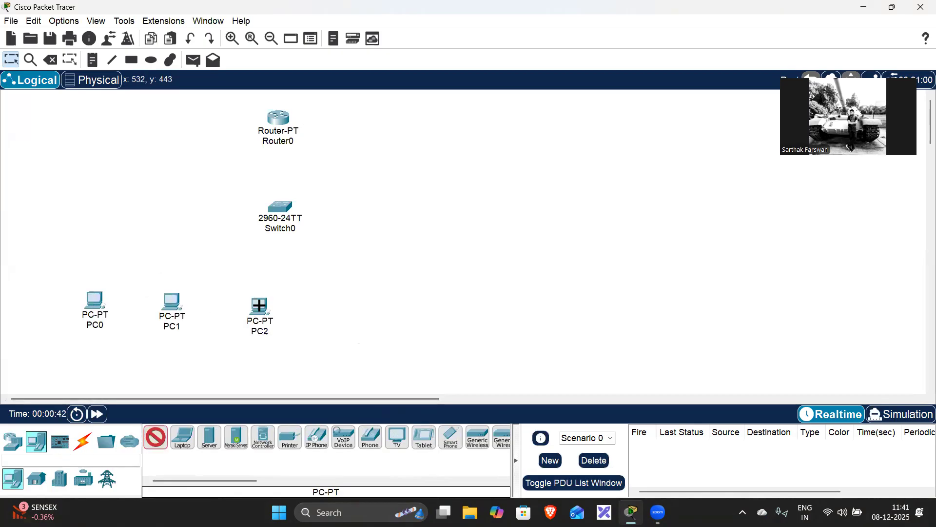
pyautogui.click(301, 310)
pyautogui.click(355, 308)
pyautogui.click(413, 306)
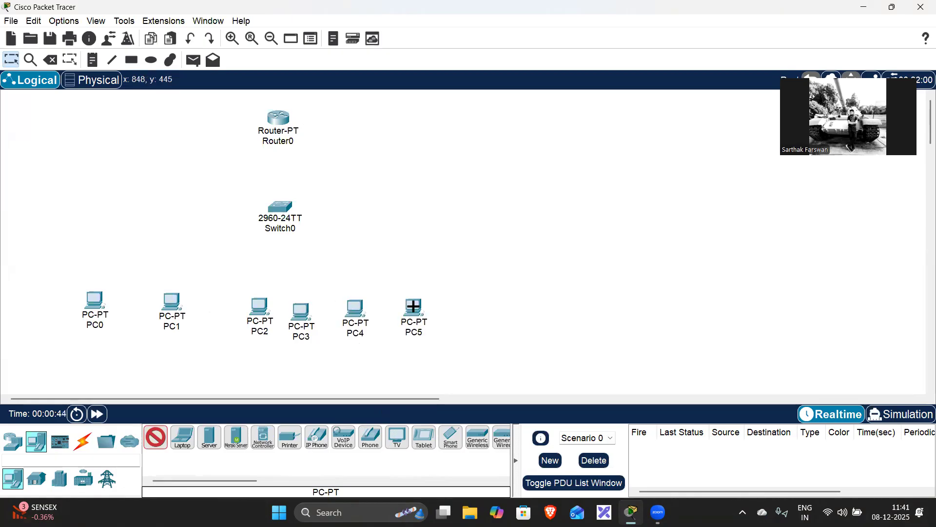
pyautogui.press('Escape')
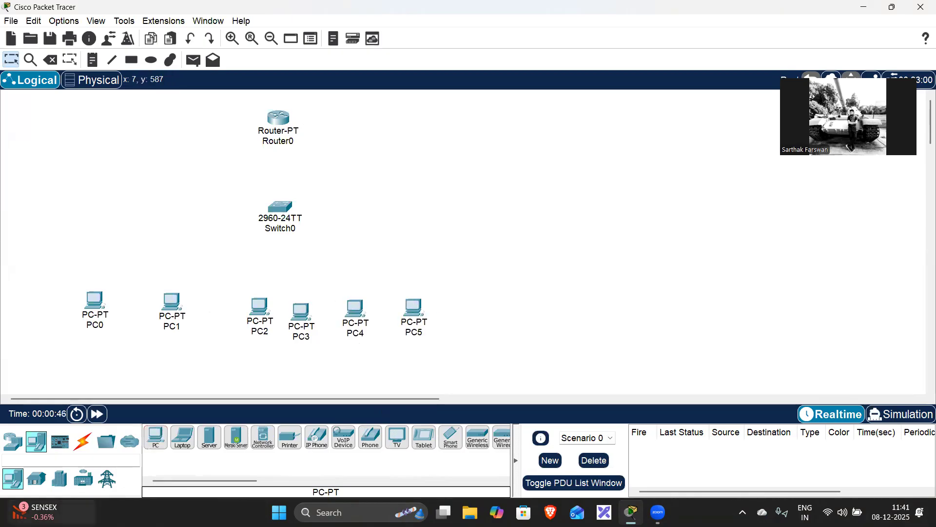
# Step: Connect PC0, PC1 and PC2 to the switch using the automatically chosen connection type
pyautogui.moveTo(37, 512)
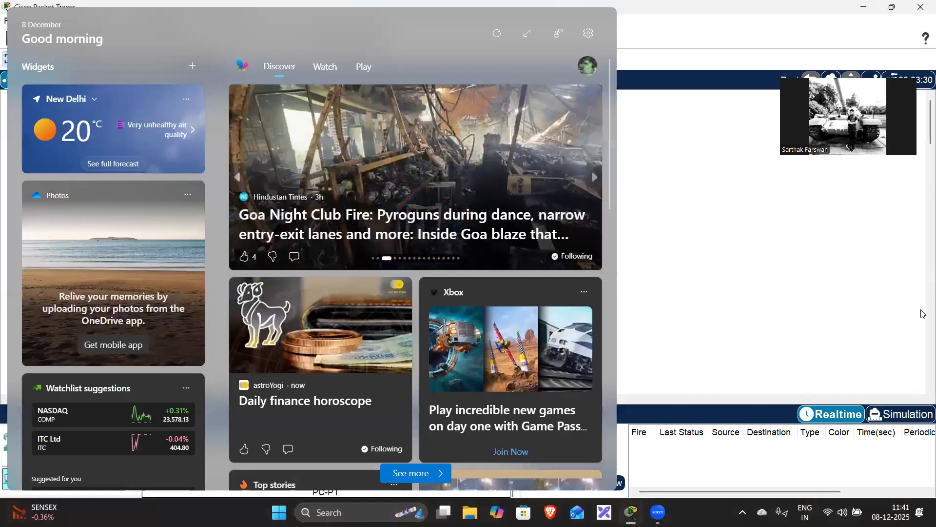
pyautogui.click(82, 442)
pyautogui.click(156, 439)
pyautogui.click(94, 300)
pyautogui.click(280, 208)
pyautogui.click(183, 322)
pyautogui.click(280, 210)
pyautogui.click(259, 307)
pyautogui.click(280, 207)
# Step: Connect PC3, PC4, PC5 and the router to the switch using the automatically chosen connection type
pyautogui.click(301, 310)
pyautogui.click(288, 206)
pyautogui.click(288, 206)
pyautogui.click(355, 307)
pyautogui.click(281, 208)
pyautogui.click(414, 306)
pyautogui.click(280, 206)
pyautogui.click(278, 118)
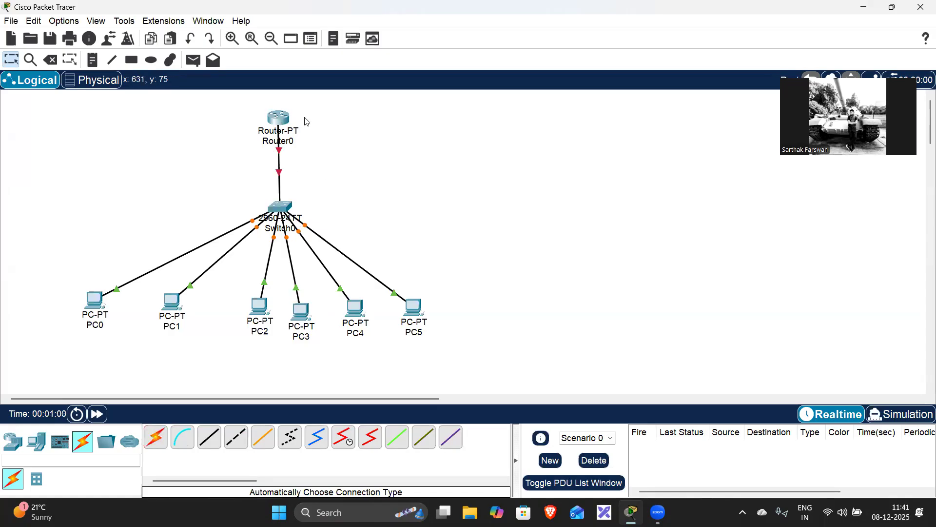
# Step: Open the router's command line and enter privileged mode with enable
pyautogui.click(279, 118)
pyautogui.click(416, 99)
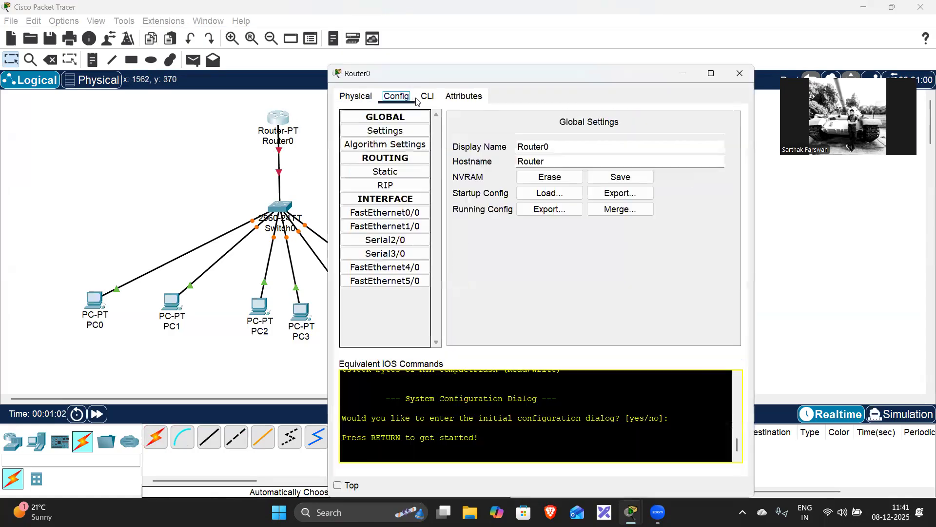
pyautogui.click(428, 97)
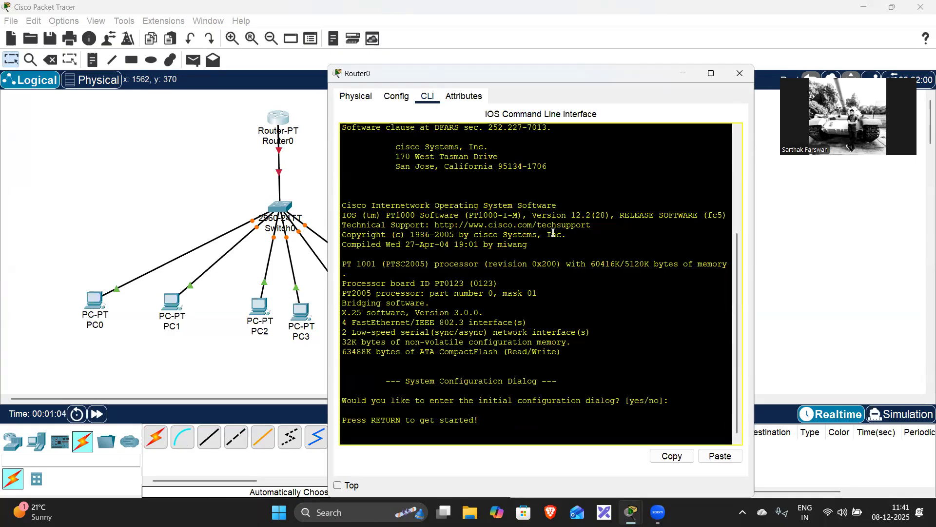
pyautogui.press('Return')
pyautogui.press('Return')
pyautogui.press('Return')
pyautogui.press('Return')
pyautogui.press('Return')
pyautogui.write('en')
pyautogui.press('Tab')
pyautogui.press('Return')
pyautogui.press('Return')
pyautogui.press('Return')
pyautogui.press('Return')
# Step: Enter global configuration mode on the router with configure terminal
pyautogui.write('con')
pyautogui.press('Tab')
pyautogui.press('Tab')
pyautogui.write('f')
pyautogui.press('Tab')
pyautogui.press('Tab')
pyautogui.press('Return')
pyautogui.press('Return')
pyautogui.press('Return')
pyautogui.press('Return')
pyautogui.press('Return')
pyautogui.press('Return')
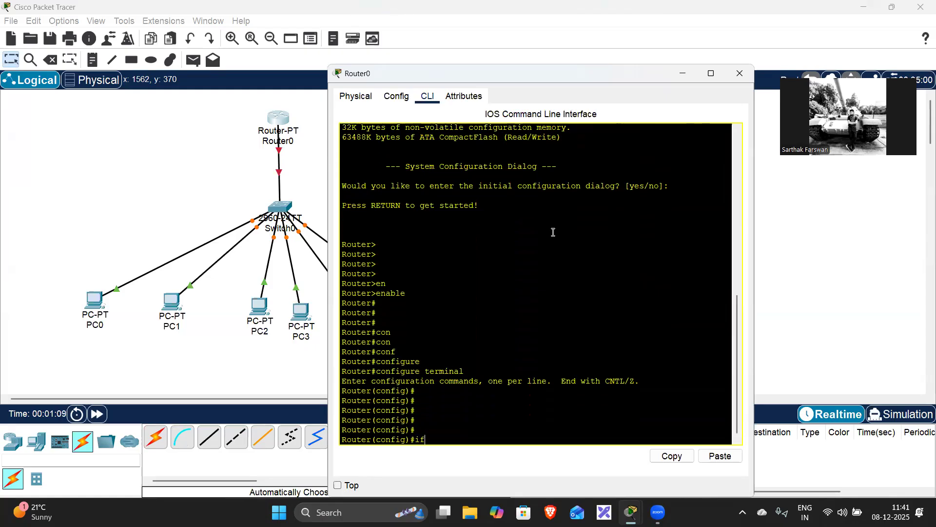
# Step: Configure and enable router interface fa0/0 with IP address 10.0.0.1 and mask 255.0.0.0, returning to global configuration mode
pyautogui.write('int fa0/')
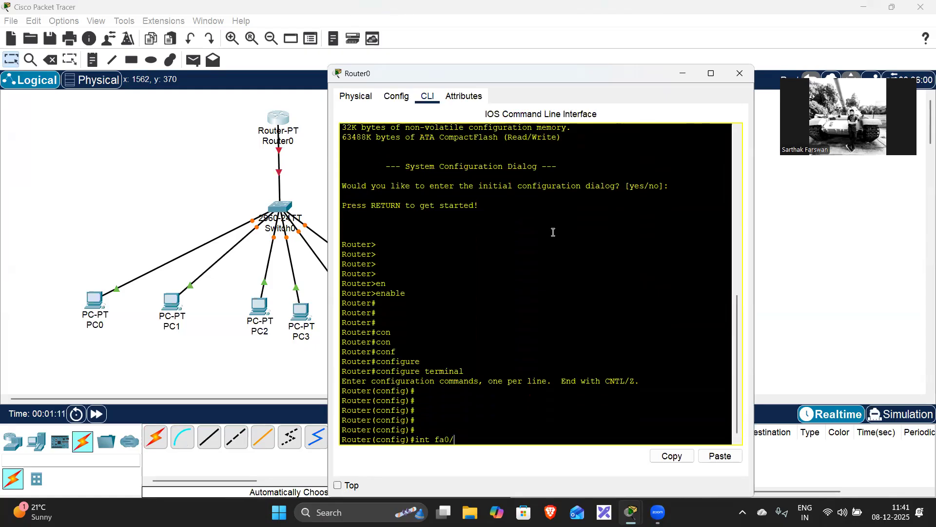
pyautogui.write('0')
pyautogui.press('Return')
pyautogui.write('ip add ')
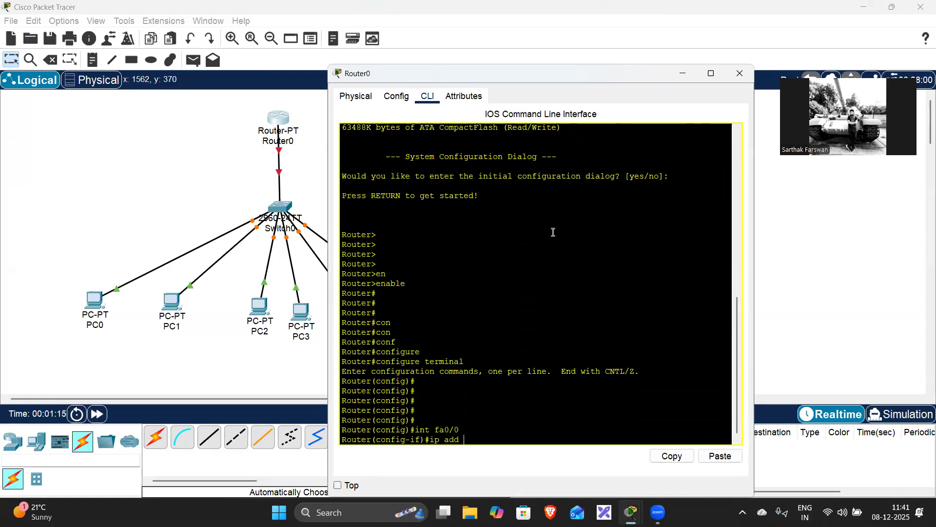
pyautogui.write('10.0.0.1 255.0.0.0')
pyautogui.press('Return')
pyautogui.write('no sh')
pyautogui.press('Return')
pyautogui.write('exit')
pyautogui.press('Return')
pyautogui.press('Return')
pyautogui.press('Return')
pyautogui.press('Return')
pyautogui.press('Return')
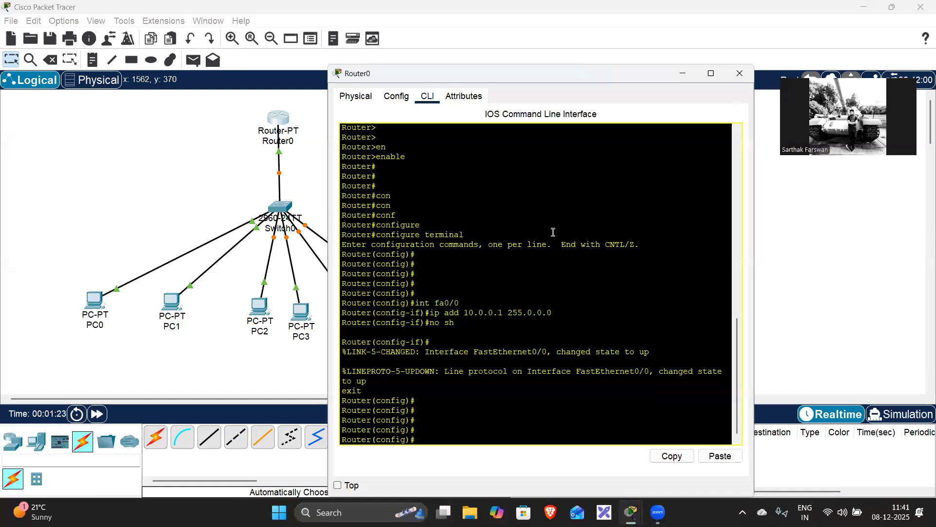
# Step: Try to create a DHCP pool on the router with the command "ip pool dhcp testt"
pyautogui.write('ip pool dhcp testt')
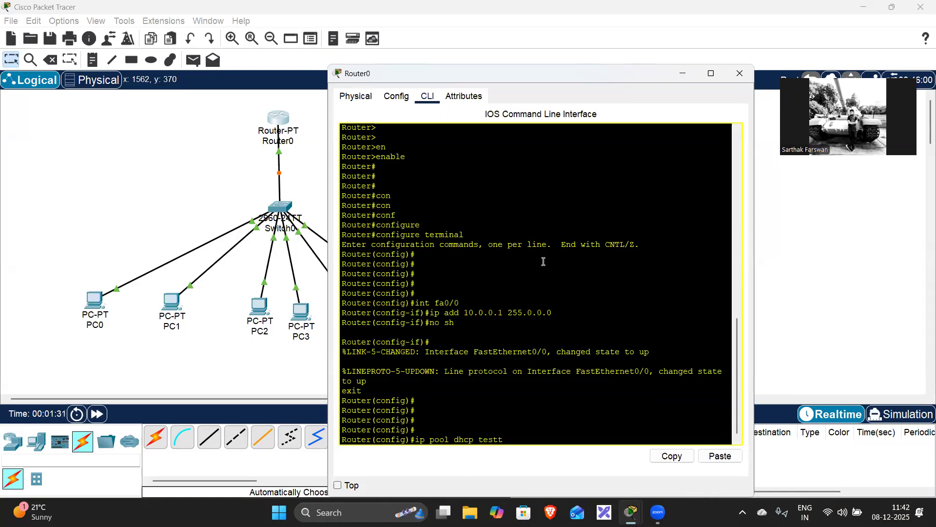
pyautogui.press('Return')
pyautogui.press('Up')
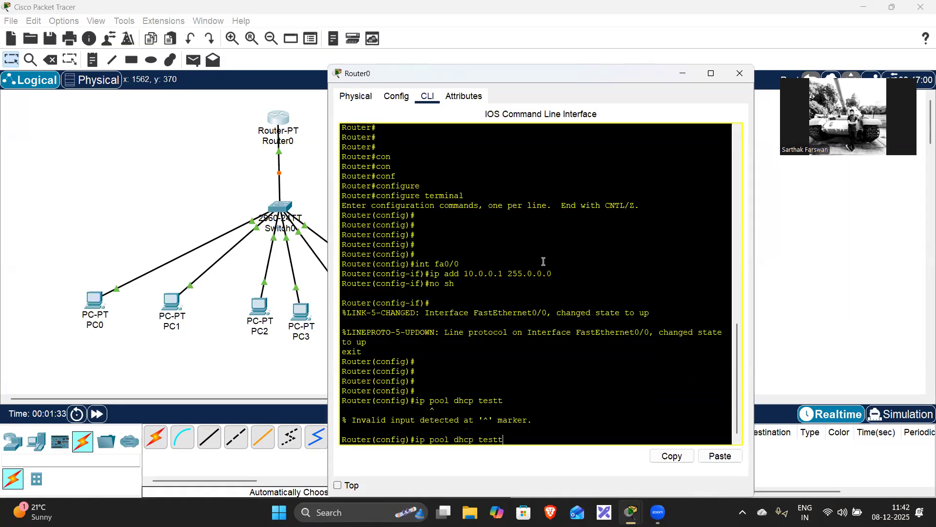
pyautogui.moveTo(421, 402)
pyautogui.mouseDown()
pyautogui.moveTo(431, 403)
pyautogui.moveTo(424, 407)
pyautogui.mouseUp()
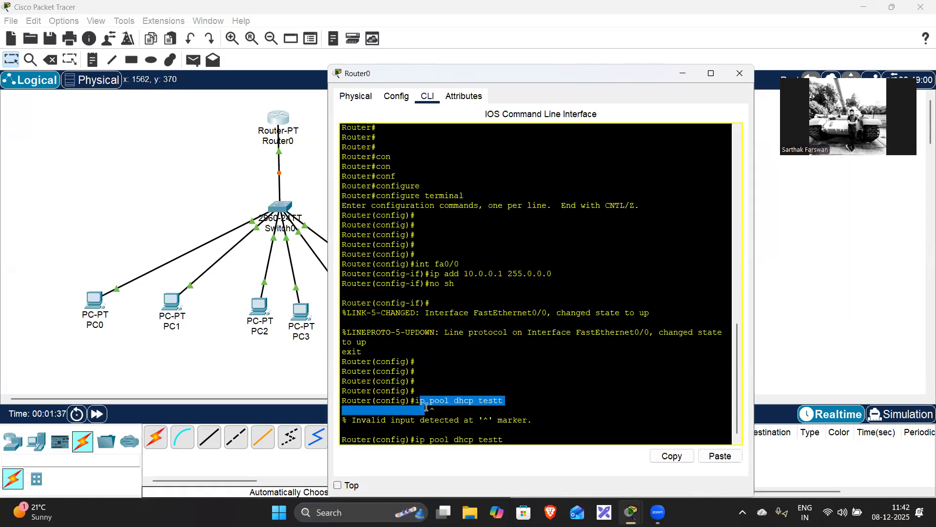
pyautogui.click(459, 408)
pyautogui.moveTo(417, 401); pyautogui.dragTo(447, 401)
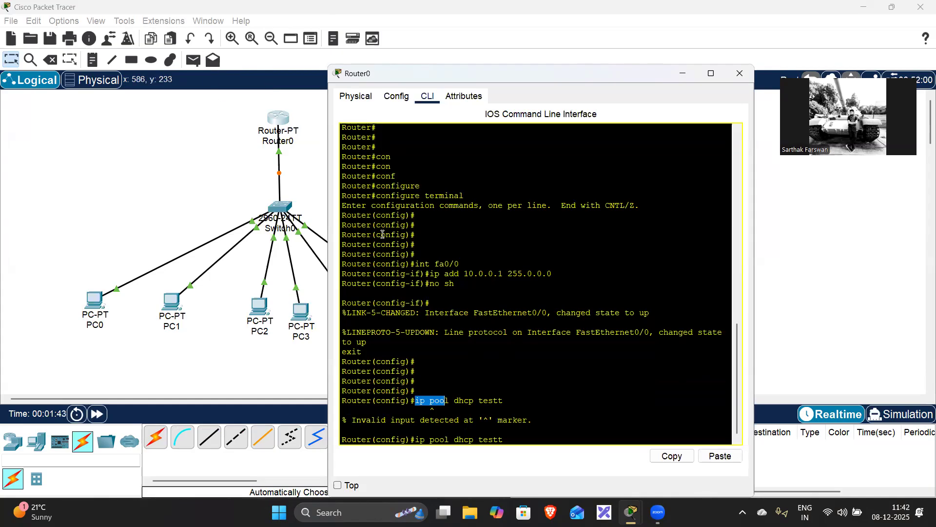
pyautogui.moveTo(433, 75); pyautogui.dragTo(371, 79)
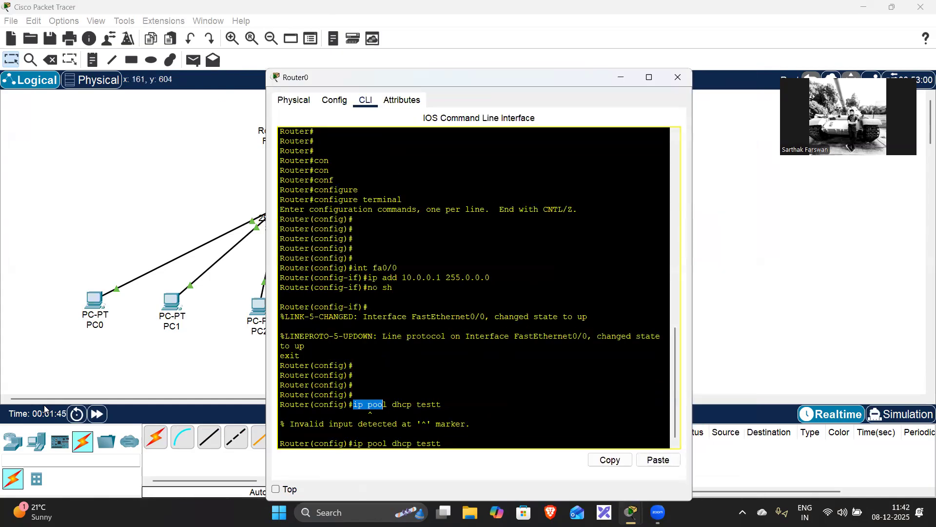
pyautogui.moveTo(436, 169)
pyautogui.mouseDown()
pyautogui.moveTo(409, 268)
pyautogui.moveTo(413, 174)
pyautogui.moveTo(489, 181)
pyautogui.moveTo(471, 196)
pyautogui.moveTo(472, 211)
pyautogui.mouseUp()
pyautogui.moveTo(462, 213)
pyautogui.mouseDown()
pyautogui.moveTo(492, 198)
pyautogui.moveTo(516, 165)
pyautogui.moveTo(507, 191)
pyautogui.mouseUp()
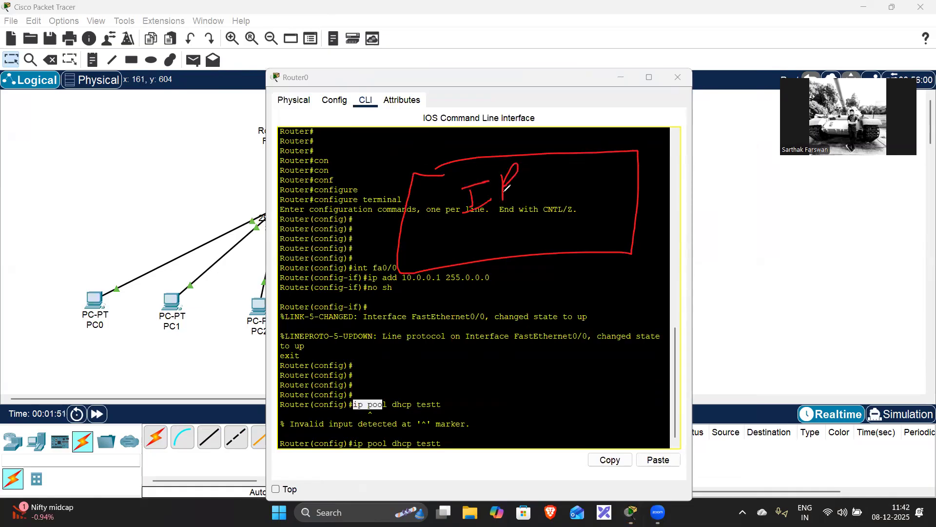
pyautogui.moveTo(587, 416); pyautogui.dragTo(613, 262)
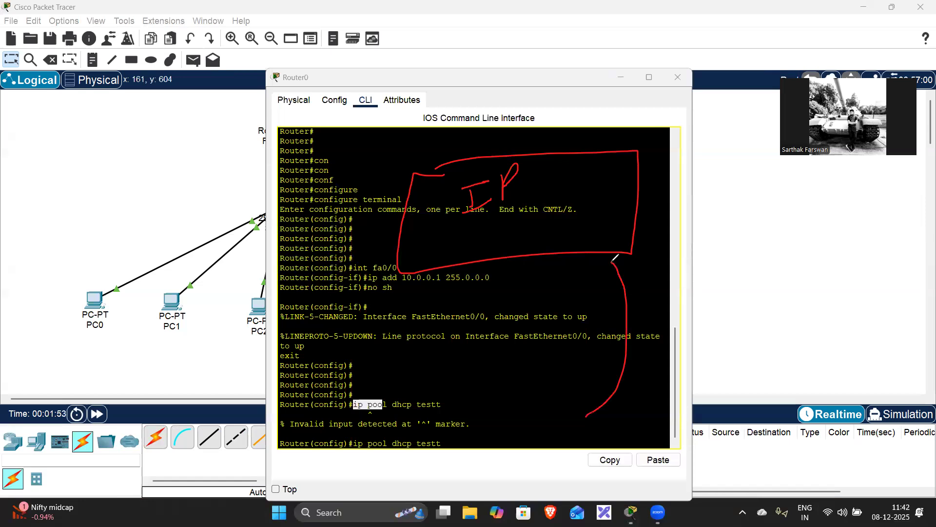
pyautogui.moveTo(563, 222)
pyautogui.mouseDown()
pyautogui.moveTo(604, 229)
pyautogui.moveTo(588, 237)
pyautogui.moveTo(598, 294)
pyautogui.mouseUp()
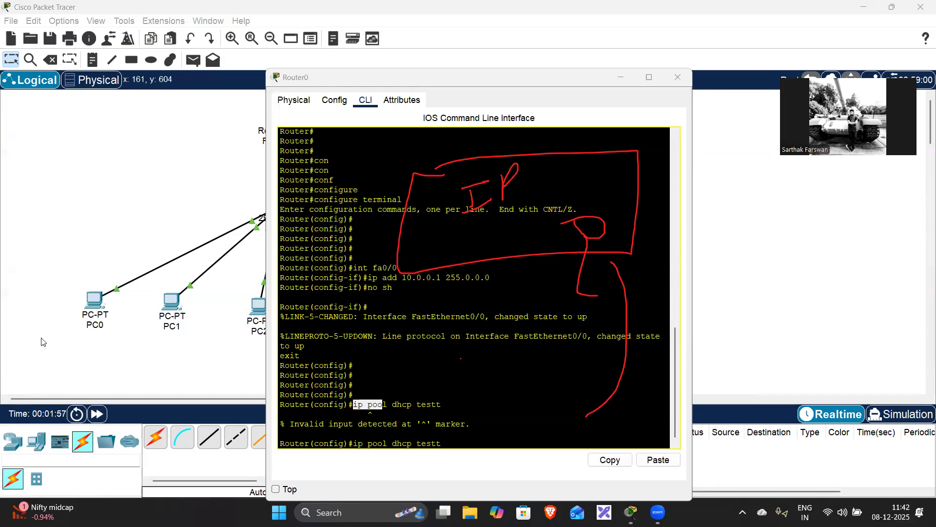
pyautogui.click(454, 379)
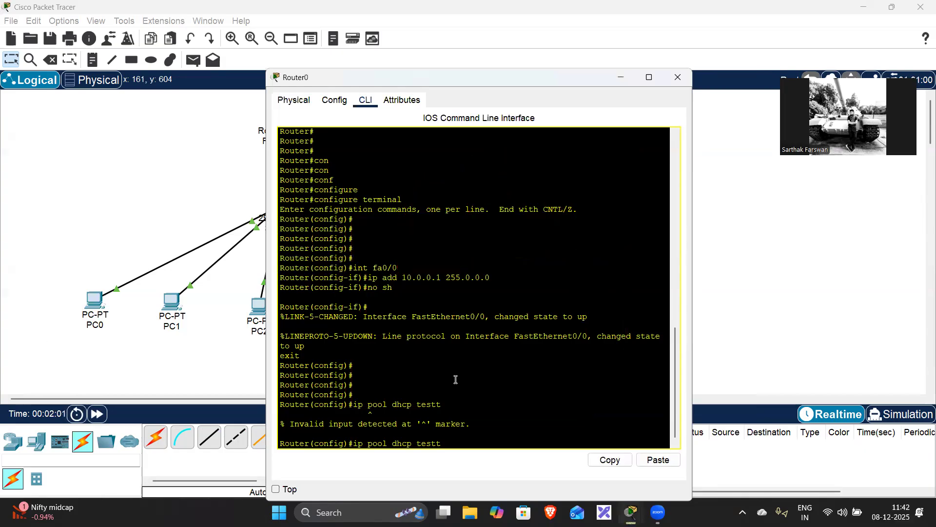
# Step: Discard the recalled pool command and re-enter the router's global configuration mode with configure terminal
pyautogui.hotkey('ctrl', 'z')
pyautogui.press('Return')
pyautogui.write('confi')
pyautogui.press('Tab')
pyautogui.write('t')
pyautogui.press('Tab')
pyautogui.press('Return')
pyautogui.press('Return')
pyautogui.press('Return')
pyautogui.press('Return')
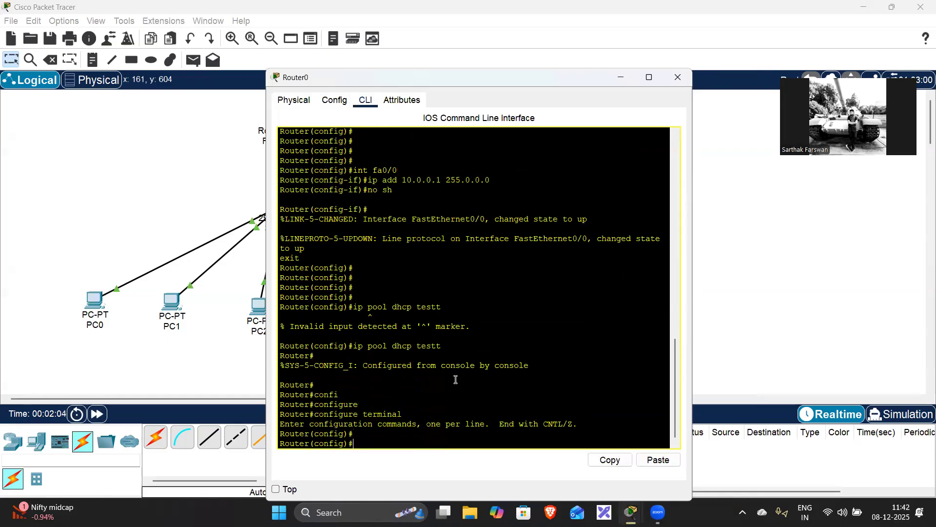
# Step: Create a DHCP pool named test on the router with network 10.0.0.0 255.0.0.0
pyautogui.write('ip dhcp')
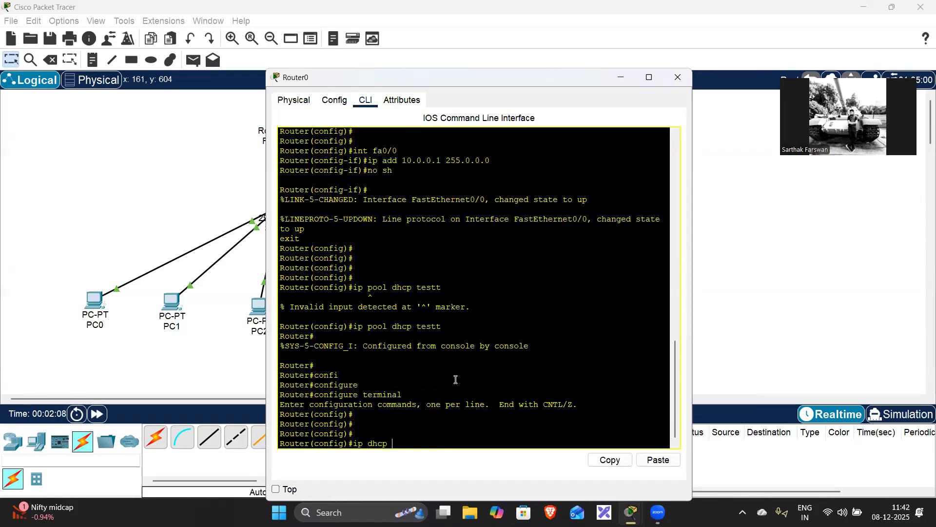
pyautogui.write(' pool test')
pyautogui.press('Return')
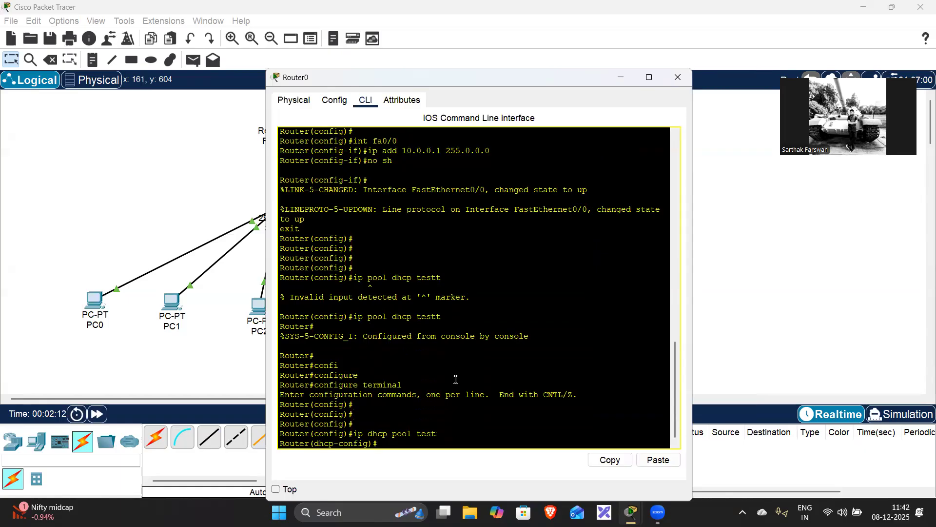
pyautogui.write('netwo')
pyautogui.press('Tab')
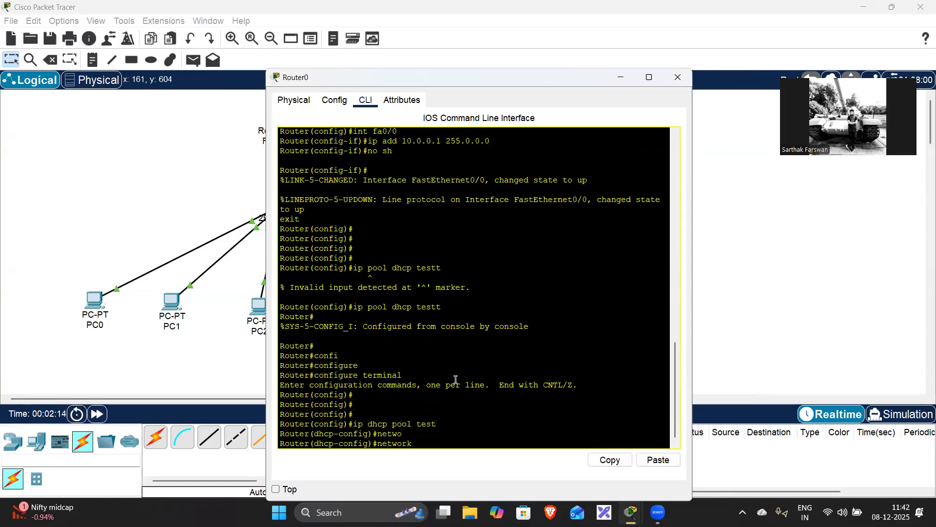
pyautogui.write('10.0.0.0 255.0.0.0')
pyautogui.press('Return')
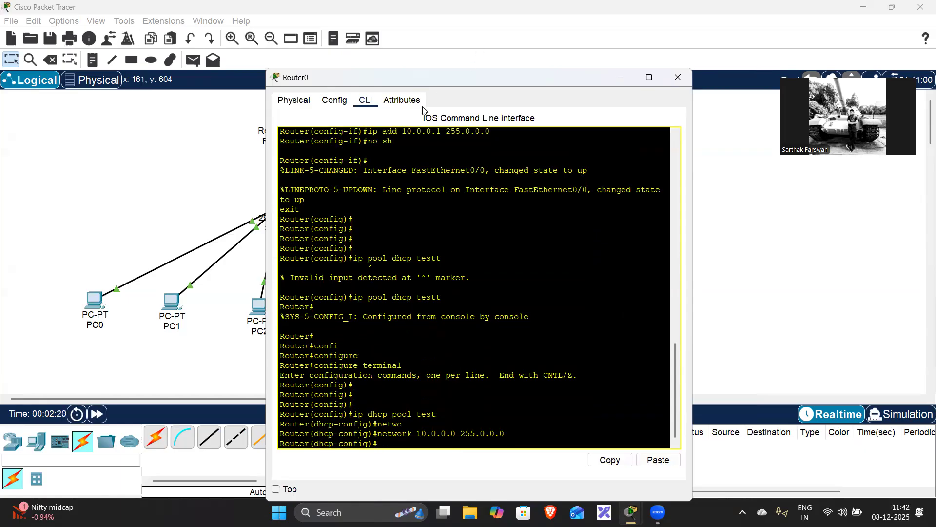
# Step: Try to set the DHCP pool's default router with the command "default-router 10.0.0.1 255.0.0.0"
pyautogui.moveTo(416, 79); pyautogui.dragTo(561, 55)
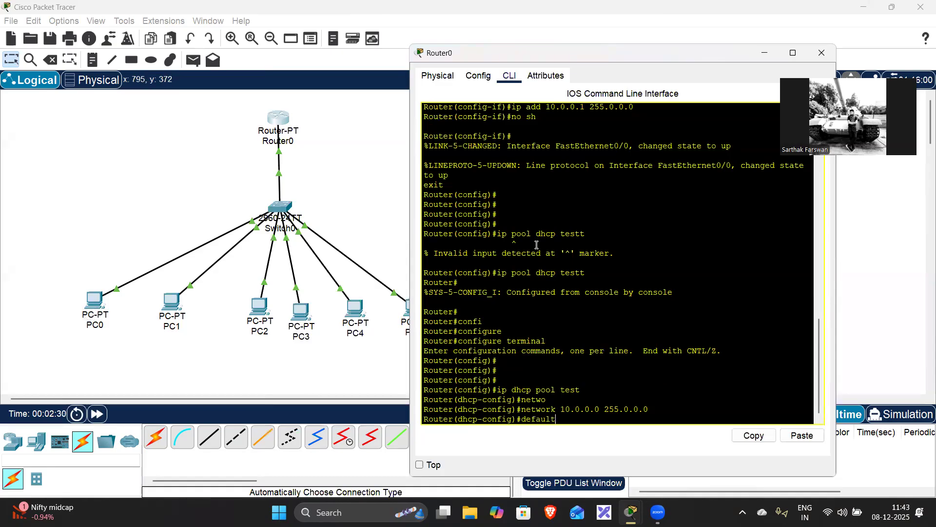
pyautogui.write('outer 10.0.0.1 255.0.0.')
pyautogui.press('Return')
# Step: Remove the subnet mask from the recalled command and set the DHCP pool's default router to 10.0.0.1
pyautogui.press('Up')
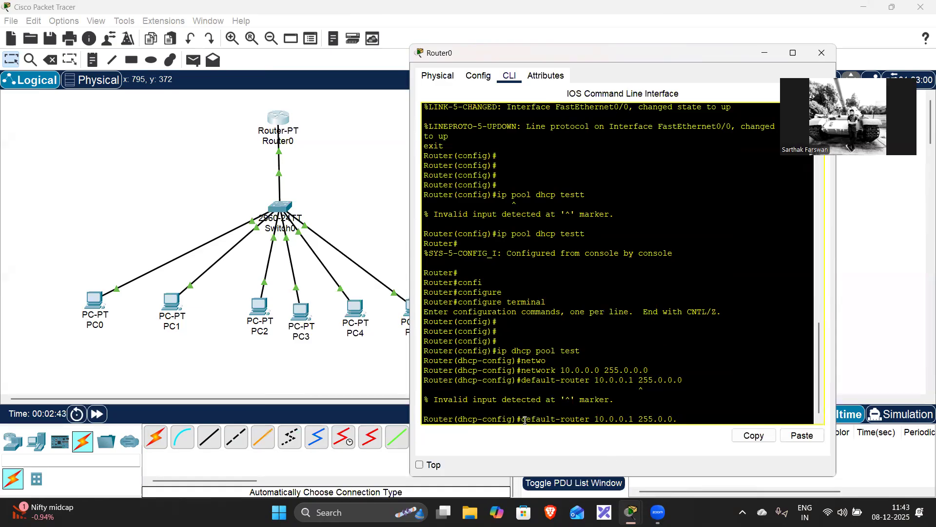
pyautogui.moveTo(522, 419); pyautogui.dragTo(605, 430)
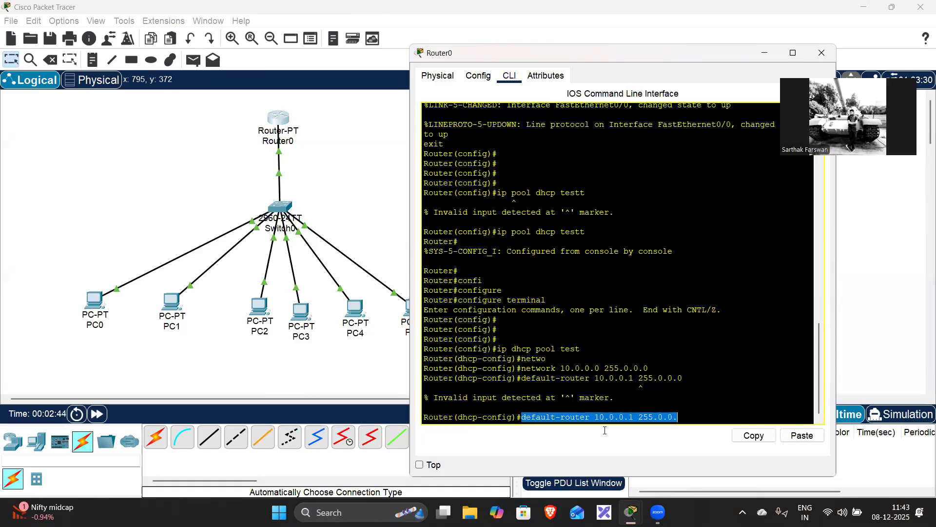
pyautogui.click(691, 420)
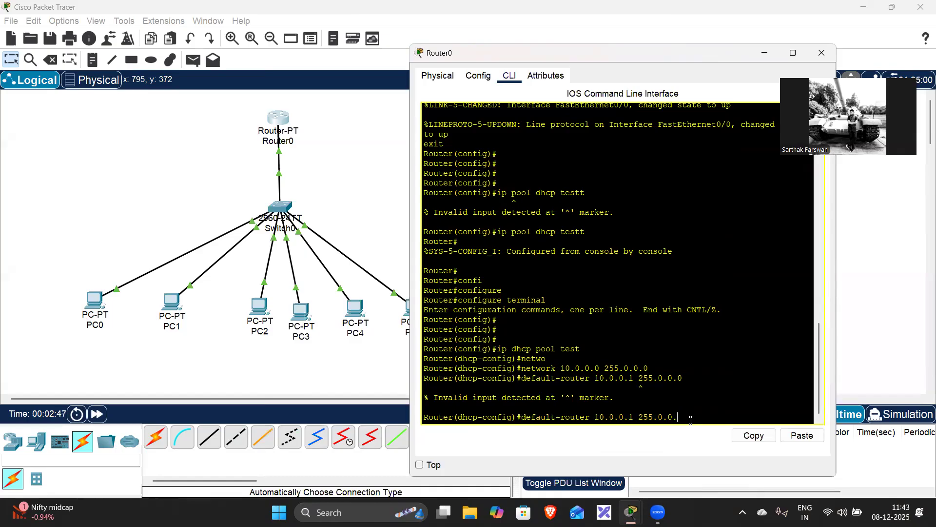
pyautogui.moveTo(635, 418); pyautogui.dragTo(683, 416)
pyautogui.press('BackSpace')
pyautogui.press('BackSpace')
pyautogui.press('BackSpace')
pyautogui.press('BackSpace')
pyautogui.press('BackSpace')
pyautogui.press('BackSpace')
pyautogui.press('BackSpace')
pyautogui.press('BackSpace')
pyautogui.press('BackSpace')
pyautogui.press('BackSpace')
pyautogui.press('BackSpace')
pyautogui.press('Return')
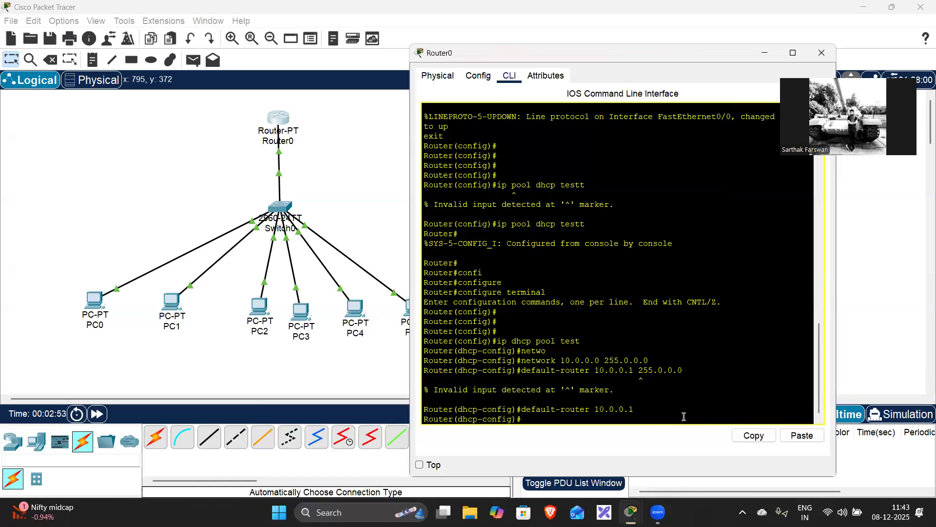
# Step: Set the DHCP pool's DNS server to 1.1.1.1 and return to the network topology
pyautogui.write('dns 1.1.1.1')
pyautogui.press('Return')
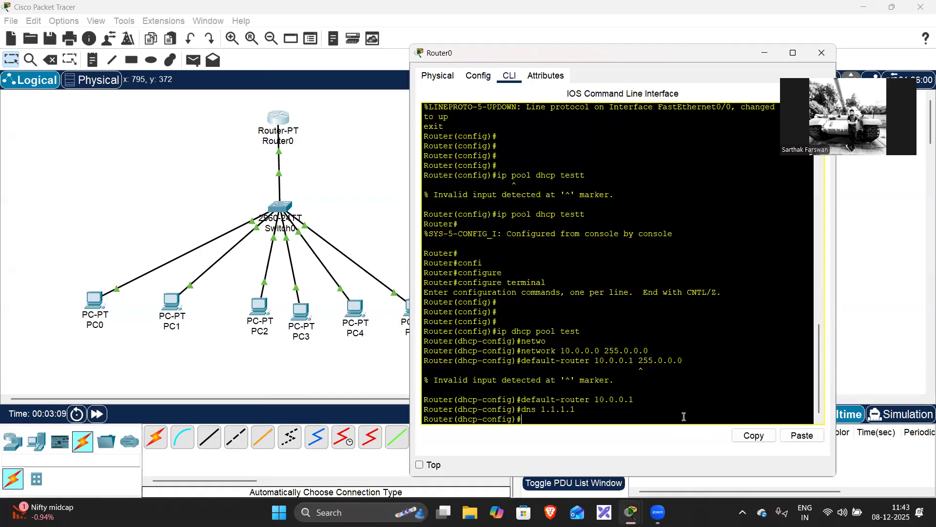
pyautogui.click(63, 230)
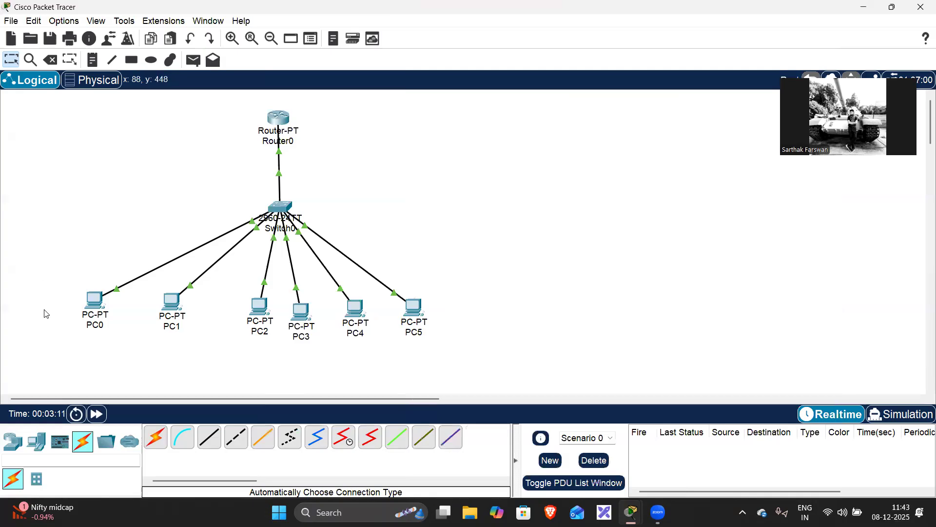
# Step: Open PC0's IP configuration and set its IPv4 addressing to DHCP
pyautogui.click(98, 302)
pyautogui.click(437, 96)
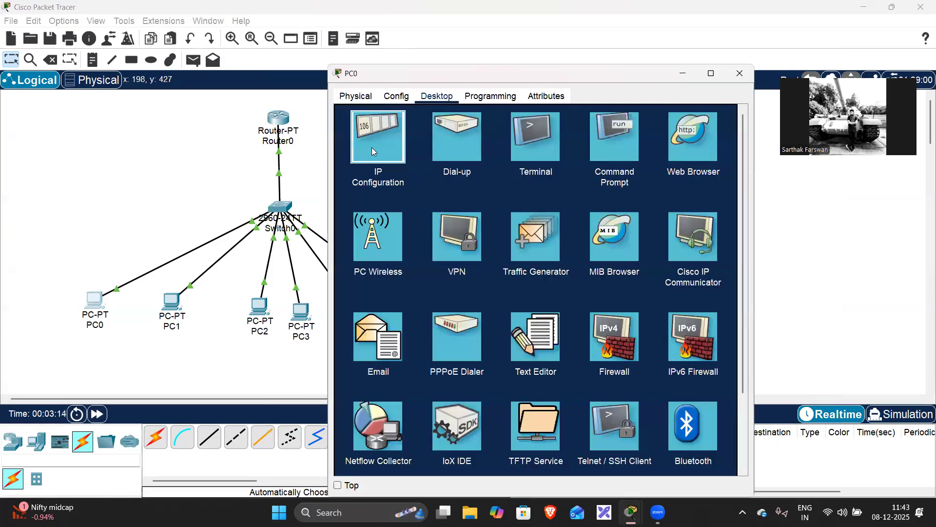
pyautogui.click(371, 148)
pyautogui.click(360, 161)
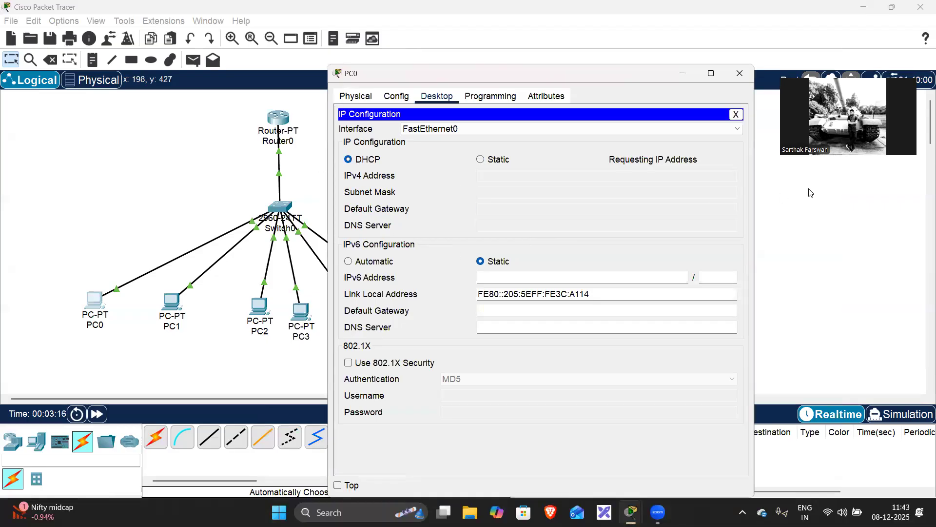
# Step: Set PC1's IPv4 addressing to DHCP in its IP configuration and return to the topology
pyautogui.click(740, 73)
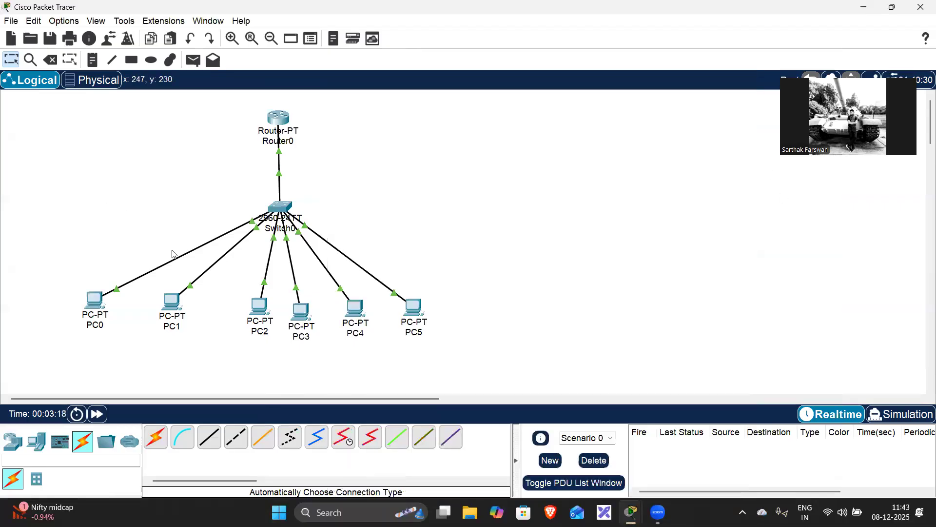
pyautogui.click(176, 304)
pyautogui.click(437, 96)
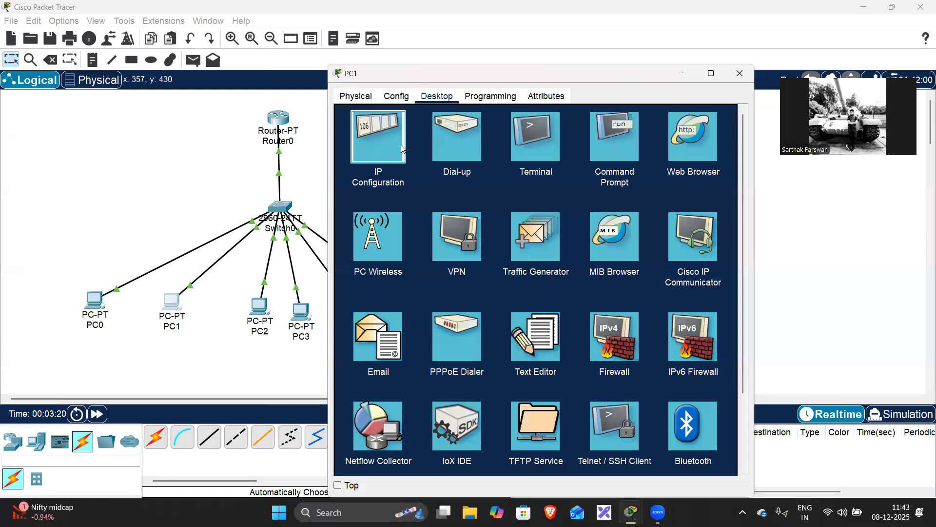
pyautogui.click(402, 148)
pyautogui.click(361, 157)
pyautogui.click(215, 201)
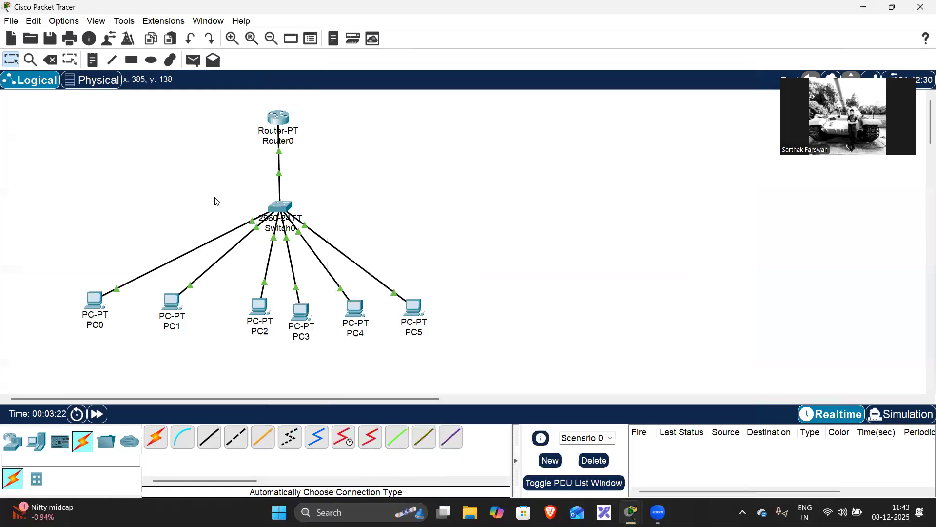
# Step: Switch PC2's IP configuration to DHCP and return to the topology
pyautogui.click(271, 317)
pyautogui.click(437, 96)
pyautogui.click(371, 156)
pyautogui.click(362, 157)
pyautogui.click(320, 219)
# Step: Switch PC3's IP configuration from static to DHCP
pyautogui.click(301, 312)
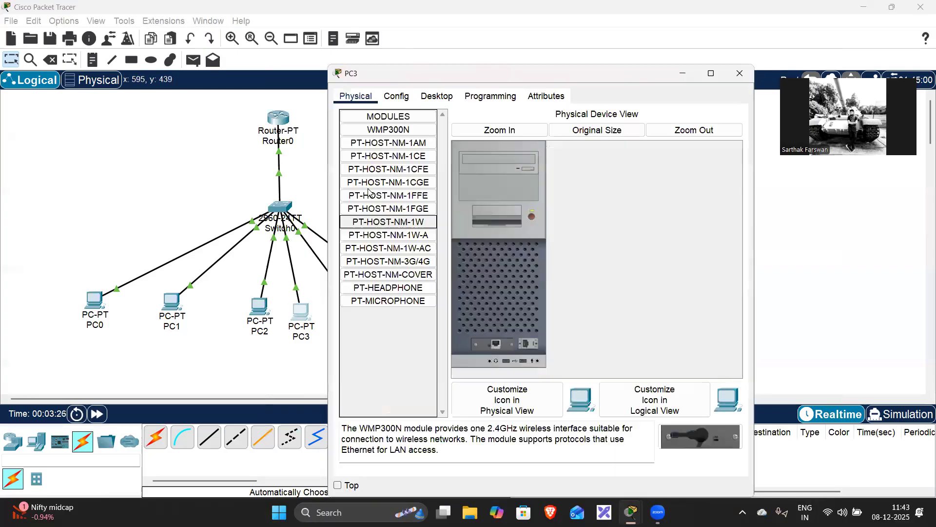
pyautogui.click(434, 98)
pyautogui.click(397, 151)
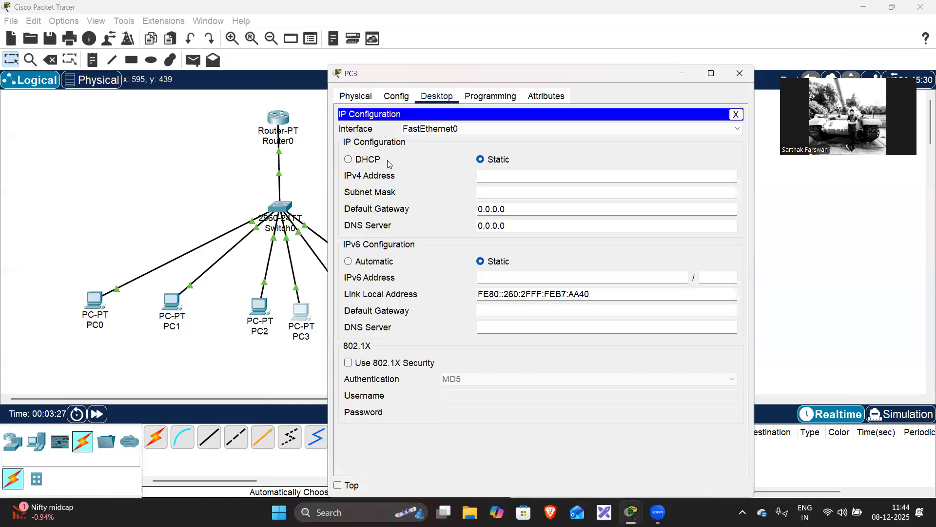
pyautogui.click(293, 166)
# Step: Set PC4 to obtain its IPv4 address through DHCP in its IP configuration
pyautogui.click(356, 310)
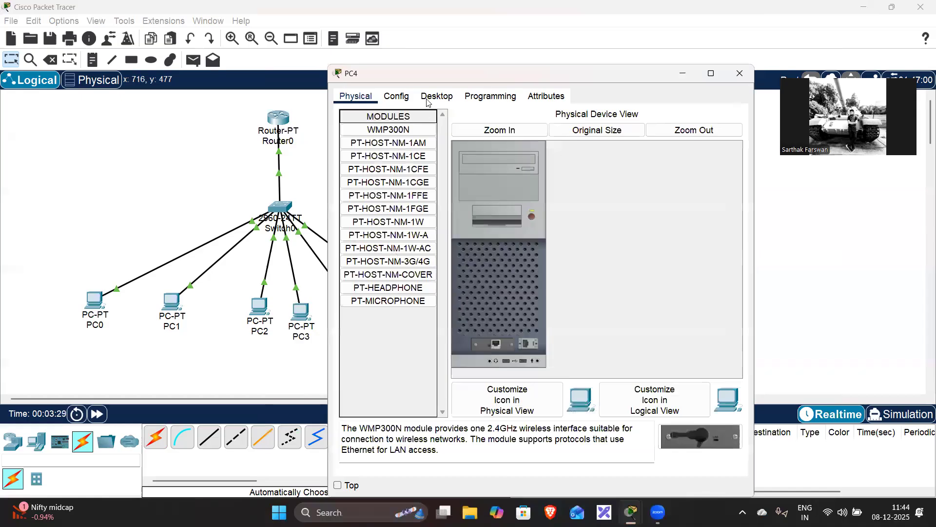
pyautogui.click(427, 97)
pyautogui.click(378, 134)
pyautogui.click(364, 160)
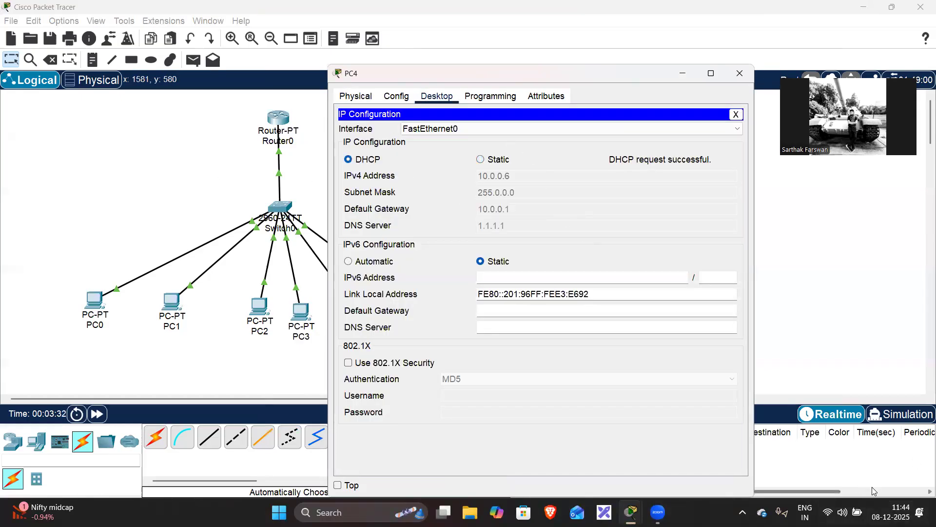
pyautogui.click(212, 239)
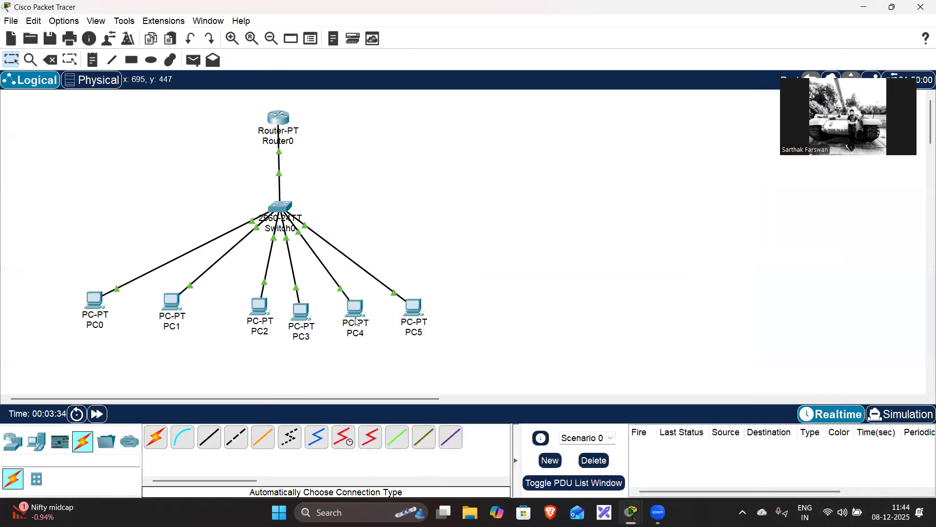
# Step: Set PC5's IP configuration to DHCP and put its window away
pyautogui.click(412, 311)
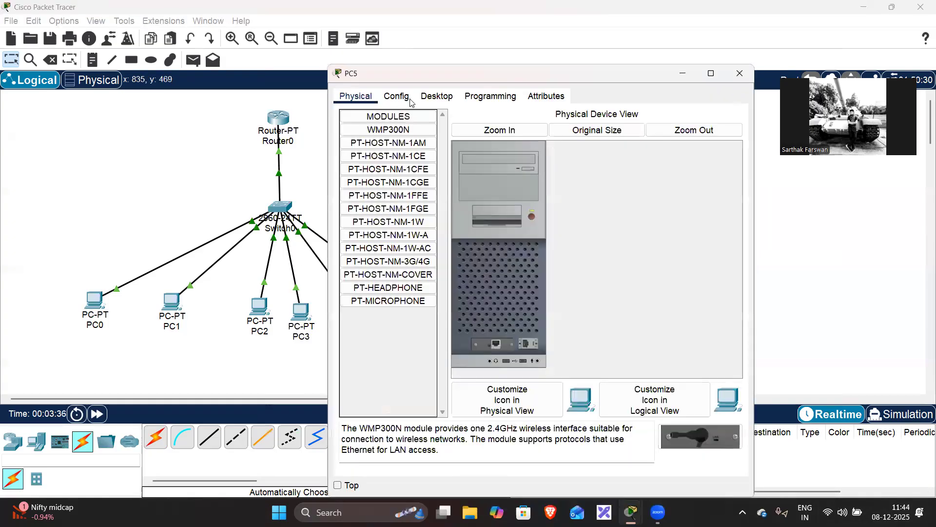
pyautogui.click(437, 96)
pyautogui.click(399, 152)
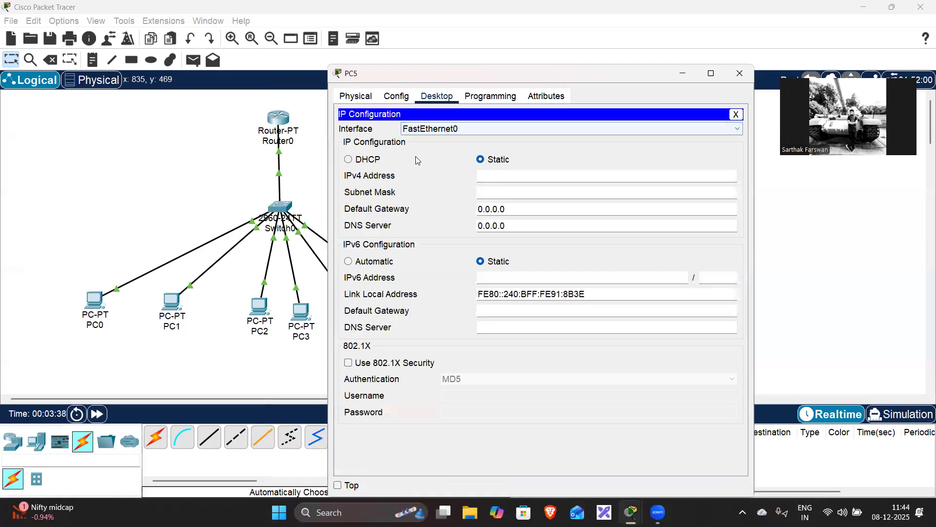
pyautogui.click(379, 161)
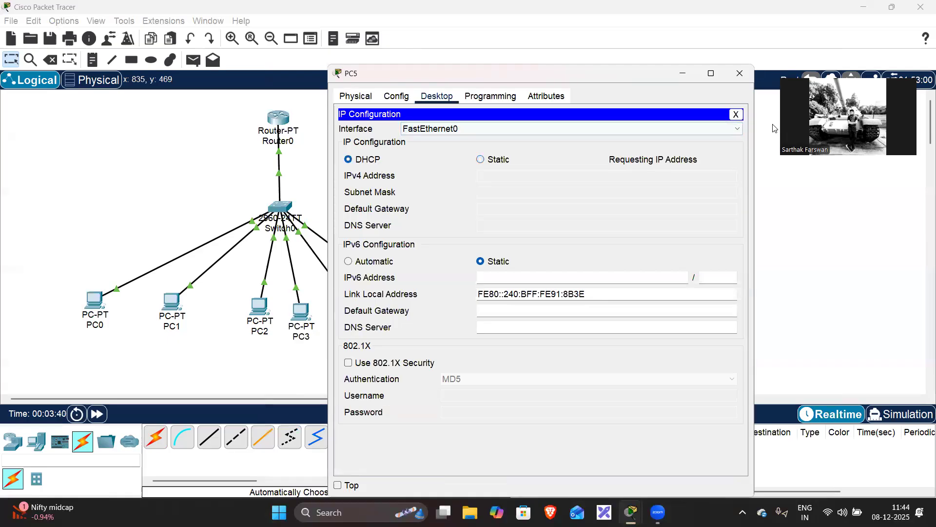
pyautogui.click(682, 74)
# Step: Check the IP configurations that PC0 and PC2 obtained through DHCP
pyautogui.click(93, 299)
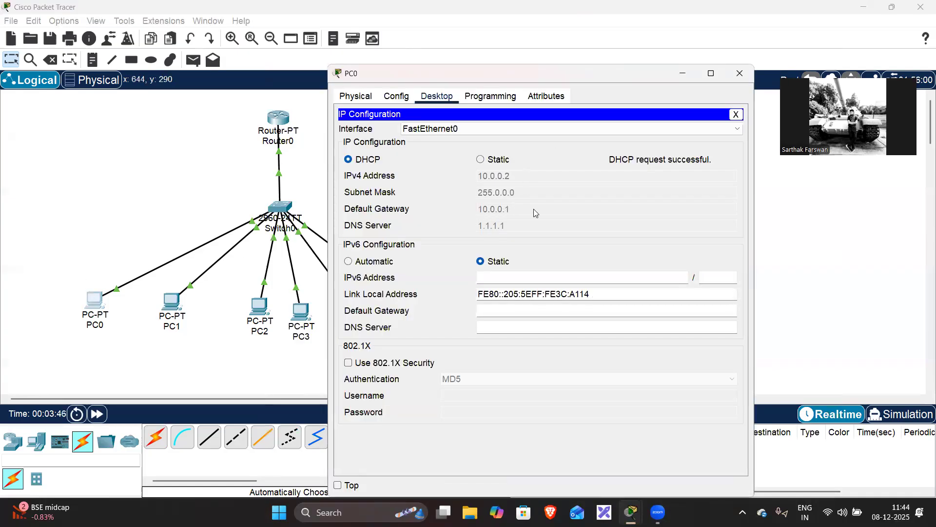
pyautogui.click(157, 212)
pyautogui.click(263, 313)
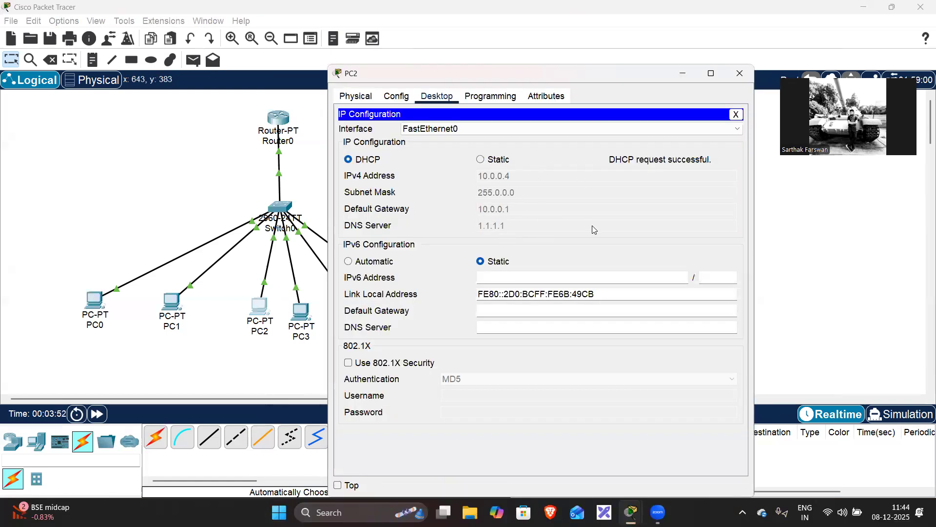
pyautogui.click(91, 173)
# Step: Test connectivity by sending a simple PDU from PC0 to PC5
pyautogui.click(191, 63)
pyautogui.click(95, 299)
pyautogui.click(423, 306)
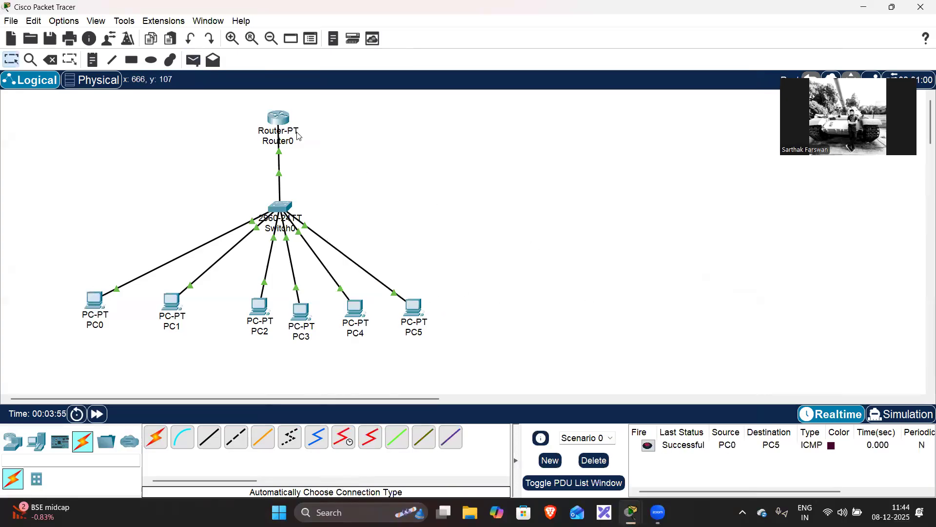
# Step: Test connectivity by sending a simple PDU from Router0 to each of the six PCs, PC0 through PC5
pyautogui.click(193, 61)
pyautogui.click(280, 119)
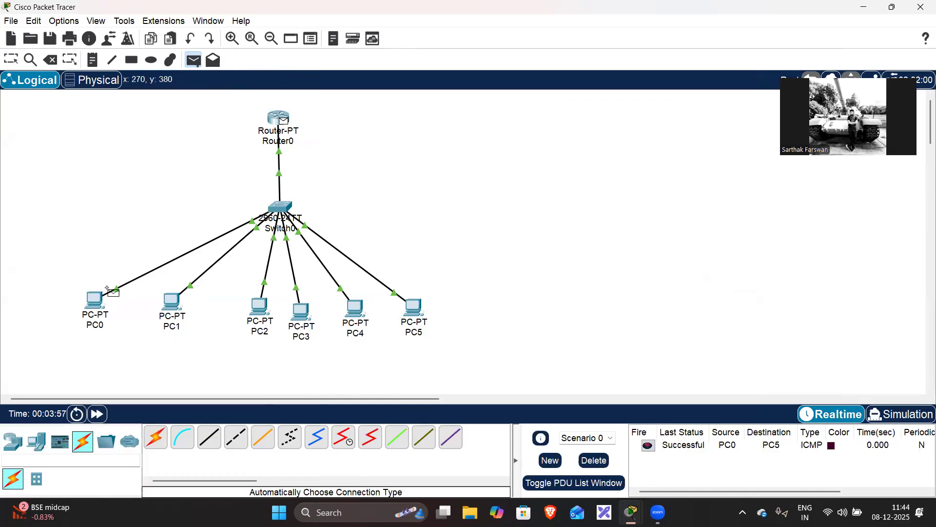
pyautogui.click(94, 300)
pyautogui.click(193, 61)
pyautogui.click(279, 118)
pyautogui.click(167, 298)
pyautogui.click(193, 61)
pyautogui.click(279, 118)
pyautogui.click(259, 306)
pyautogui.click(193, 60)
pyautogui.click(279, 118)
pyautogui.click(301, 311)
pyautogui.click(193, 61)
pyautogui.click(280, 118)
pyautogui.click(354, 309)
pyautogui.click(193, 60)
pyautogui.click(279, 118)
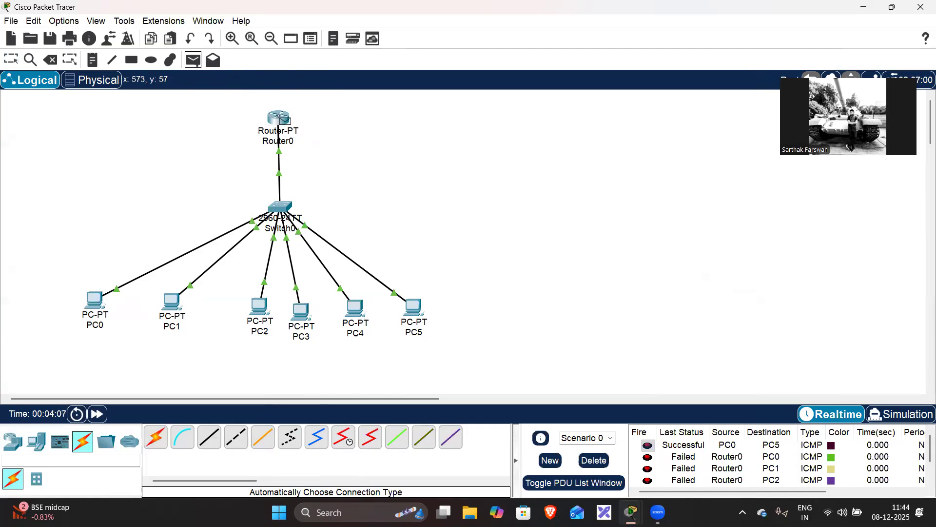
pyautogui.click(414, 307)
# Step: Delete the current PDU scenario and send a new simple PDU from Router0 to PC0
pyautogui.click(593, 460)
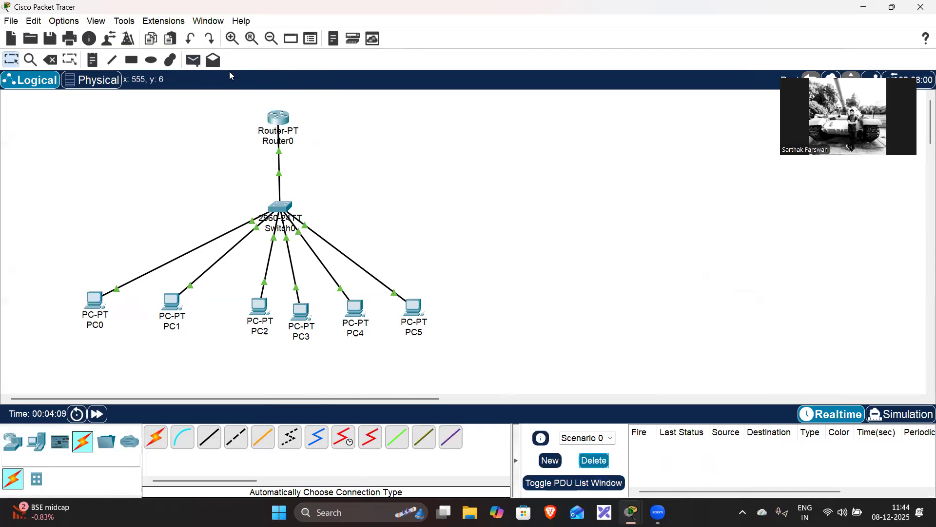
pyautogui.click(193, 61)
pyautogui.click(279, 118)
pyautogui.click(94, 300)
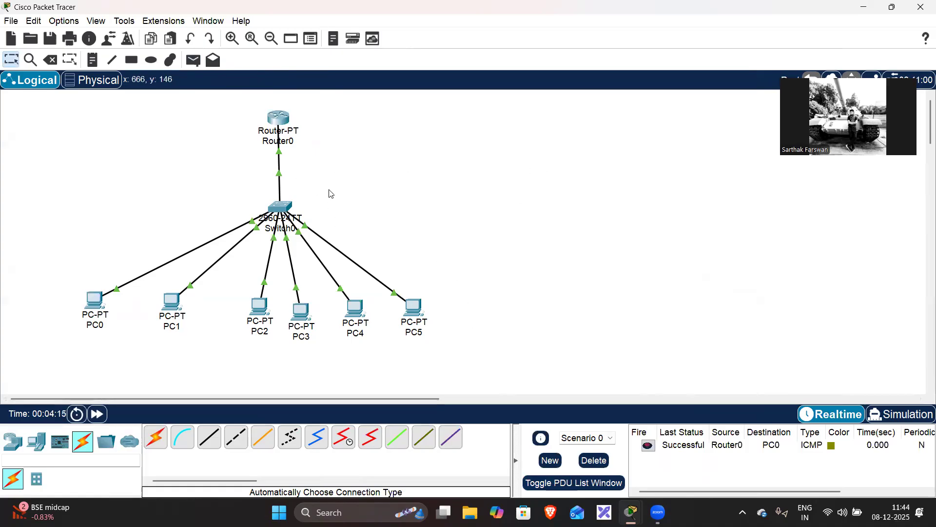
# Step: Add a second Router-PT router with a 2960 switch below it in the empty workspace beside the first network
pyautogui.hscroll(5, 259, 399)
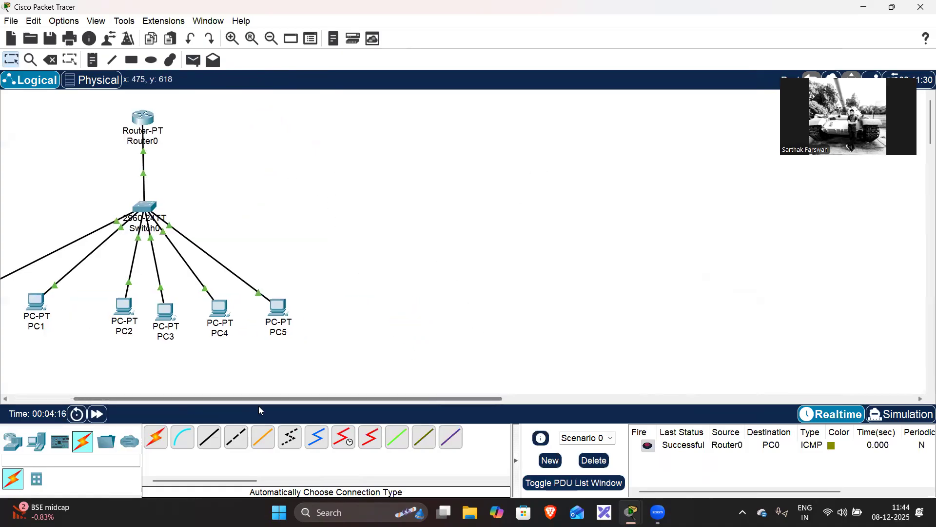
pyautogui.click(13, 441)
pyautogui.click(397, 438)
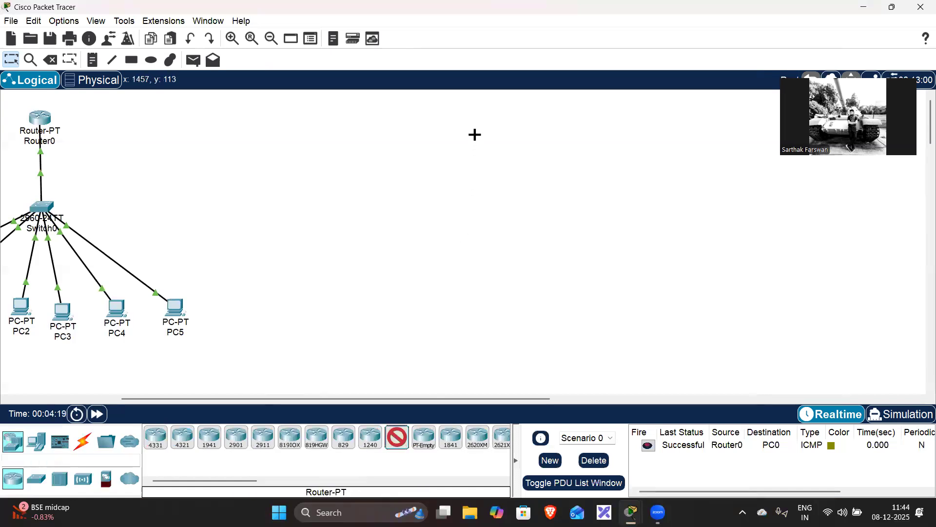
pyautogui.click(474, 133)
pyautogui.click(36, 479)
pyautogui.click(156, 437)
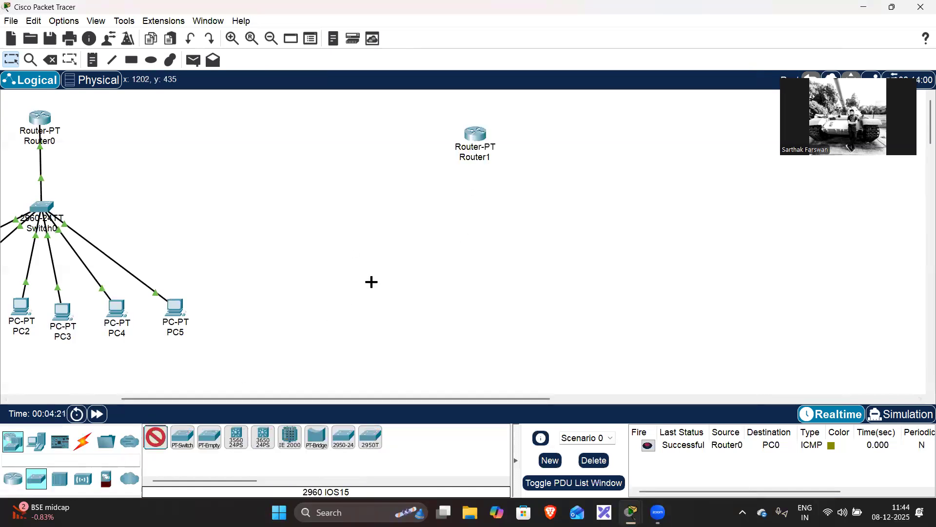
pyautogui.click(468, 204)
# Step: Place four PCs in a row below the new switch
pyautogui.click(38, 441)
pyautogui.click(156, 437)
pyautogui.click(402, 305)
pyautogui.click(458, 299)
pyautogui.click(516, 303)
pyautogui.click(619, 298)
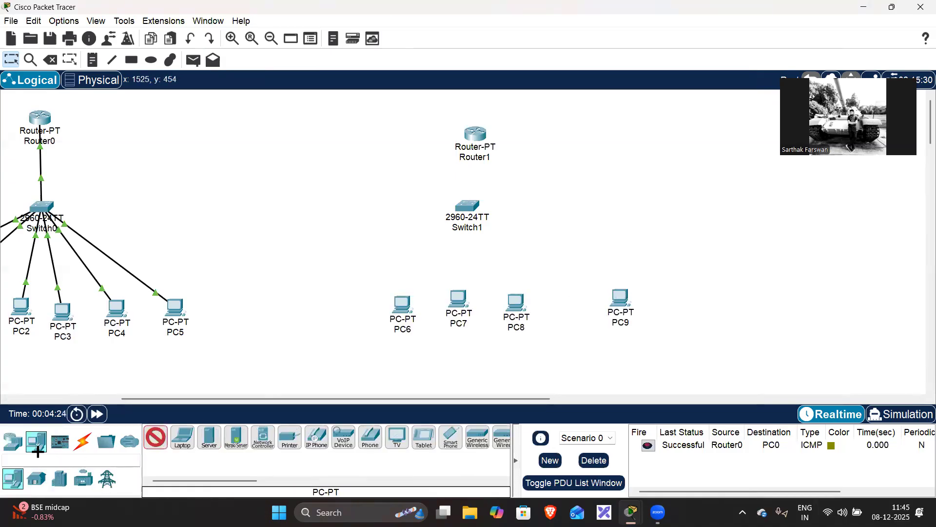
# Step: Connect PC6 to Switch1 using the automatically chosen connection type
pyautogui.click(83, 442)
pyautogui.click(155, 437)
pyautogui.click(402, 303)
pyautogui.click(480, 213)
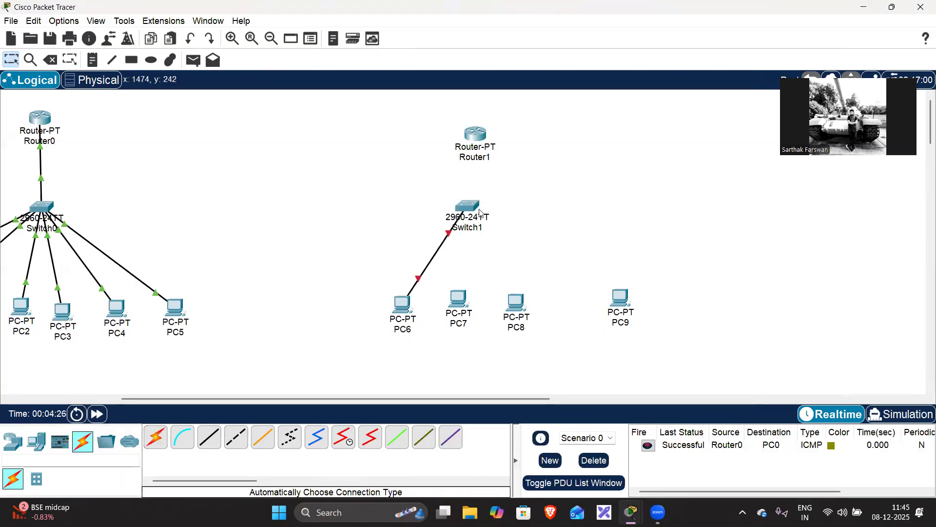
pyautogui.keyDown('ctrl'); pyautogui.click(480, 213); pyautogui.keyUp('ctrl')
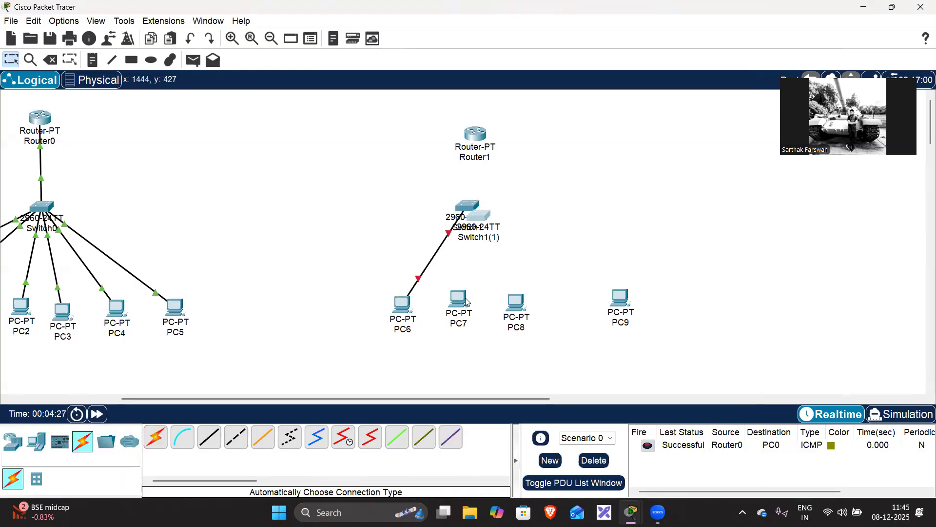
# Step: Connect PC7, PC8, PC9 and Router1 to Switch1 with automatic connections and align Router1 directly above the switch
pyautogui.click(155, 439)
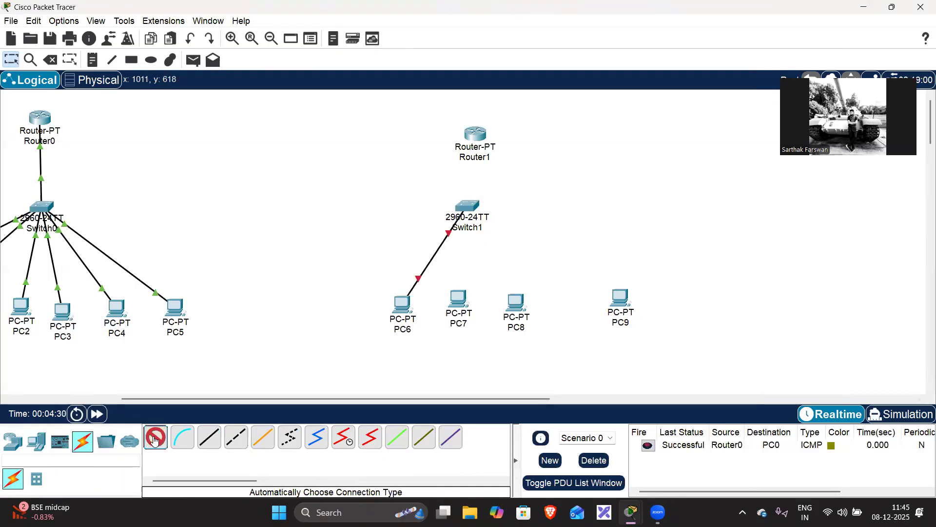
pyautogui.click(459, 299)
pyautogui.click(468, 207)
pyautogui.click(515, 303)
pyautogui.click(619, 299)
pyautogui.click(468, 207)
pyautogui.click(475, 136)
pyautogui.moveTo(477, 135); pyautogui.dragTo(469, 118)
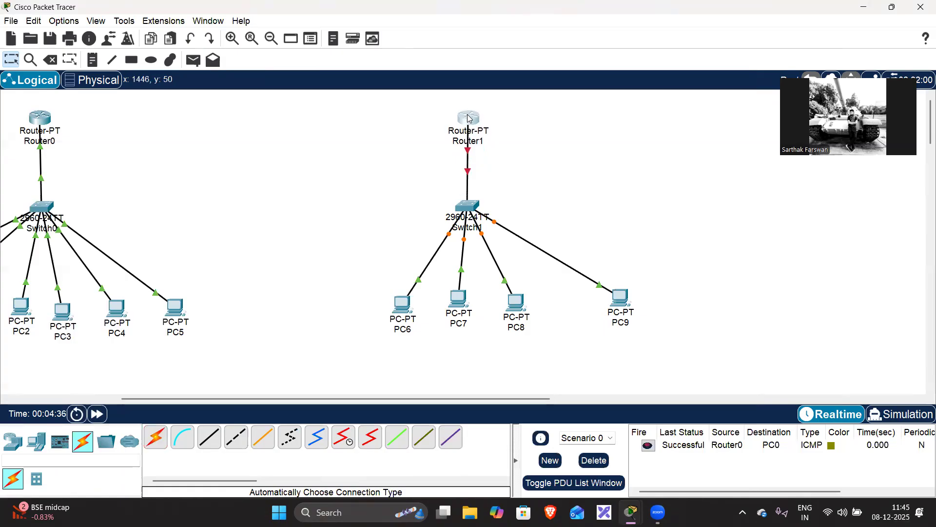
# Step: Set PC6's IPv4 addressing to DHCP and return to the topology
pyautogui.click(404, 305)
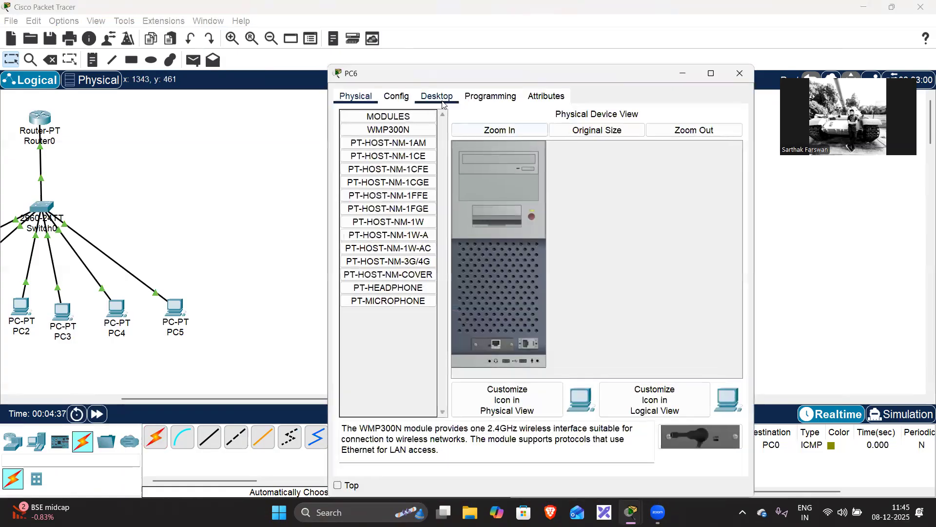
pyautogui.click(443, 105)
pyautogui.click(388, 144)
pyautogui.click(378, 159)
pyautogui.click(251, 192)
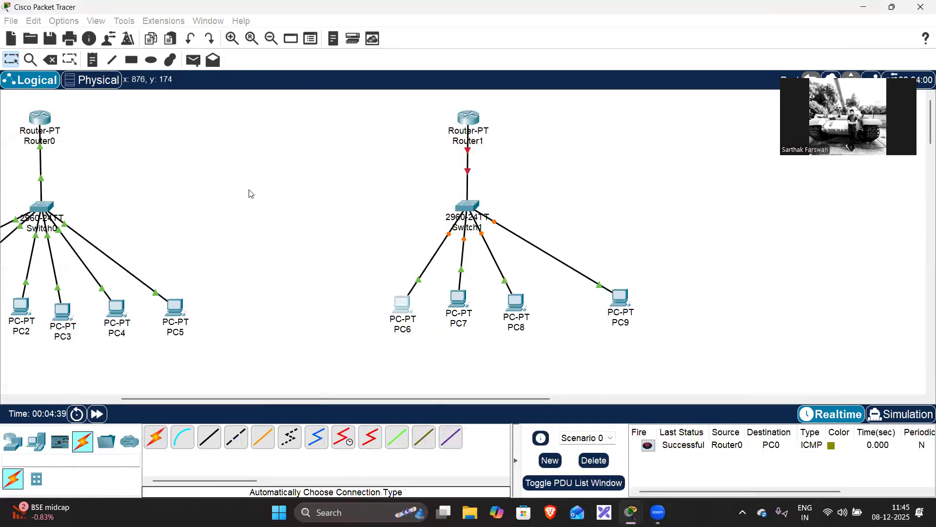
# Step: Switch PC7's IP configuration to DHCP and return to the topology
pyautogui.click(466, 307)
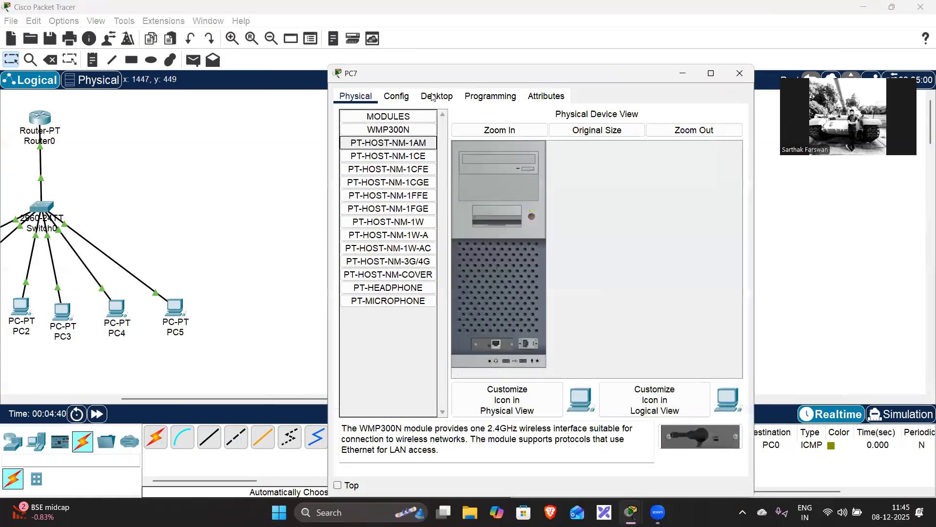
pyautogui.click(436, 95)
pyautogui.click(386, 141)
pyautogui.click(348, 159)
pyautogui.click(223, 231)
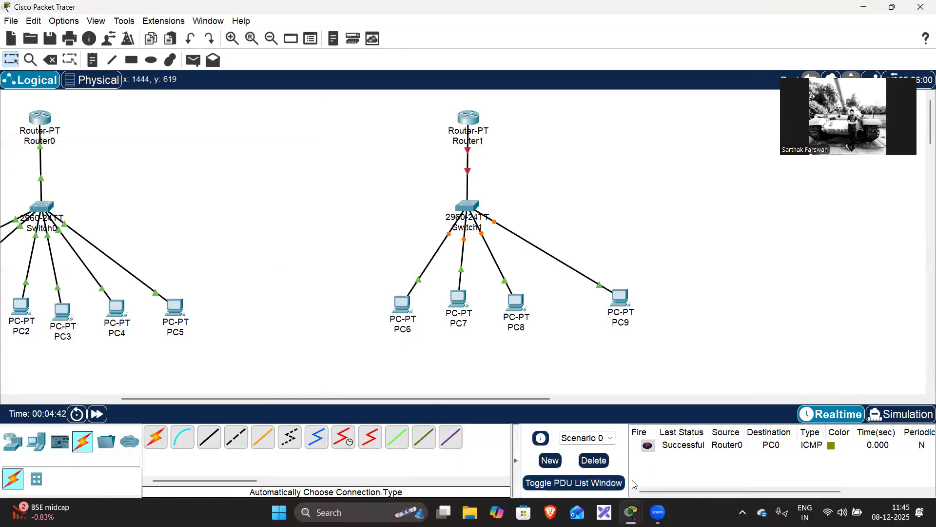
# Step: Close all open router and PC device windows, leaving only the main topology window
pyautogui.moveTo(630, 512)
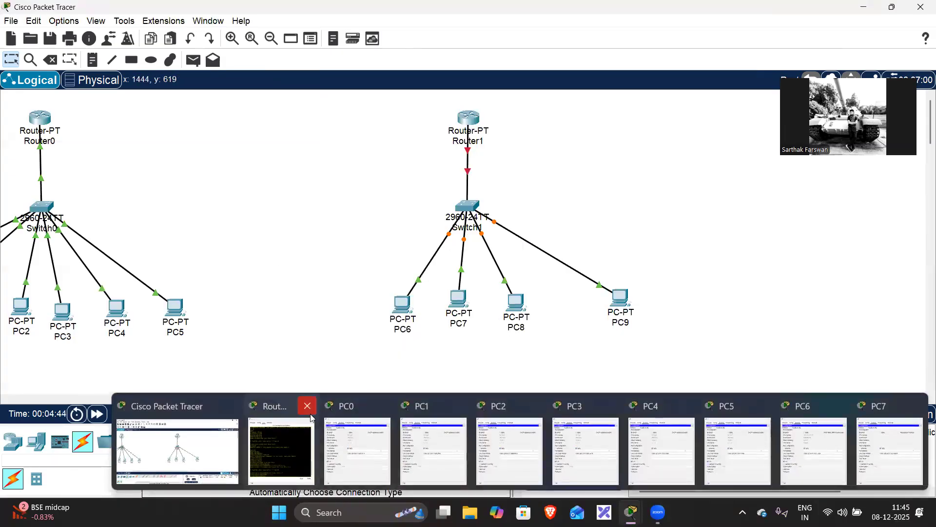
pyautogui.click(303, 406)
pyautogui.click(383, 406)
pyautogui.click(460, 406)
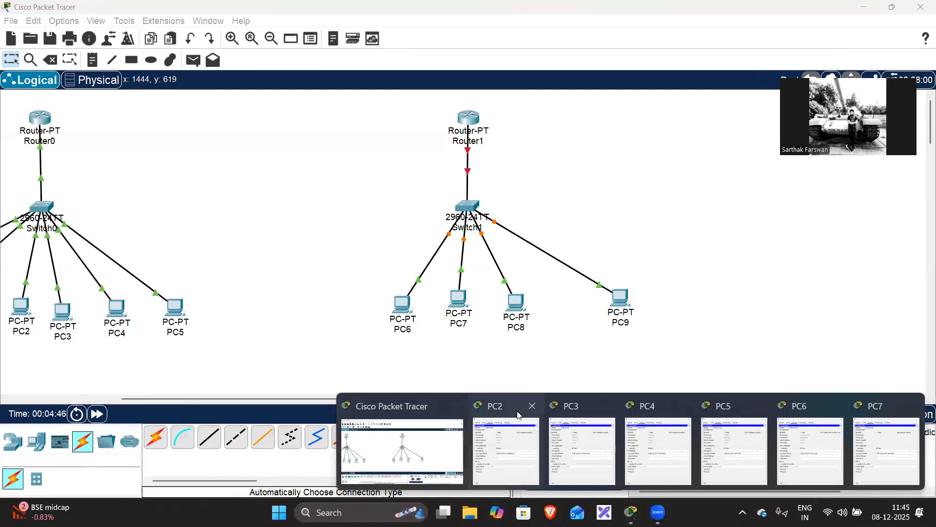
pyautogui.click(533, 406)
pyautogui.click(644, 405)
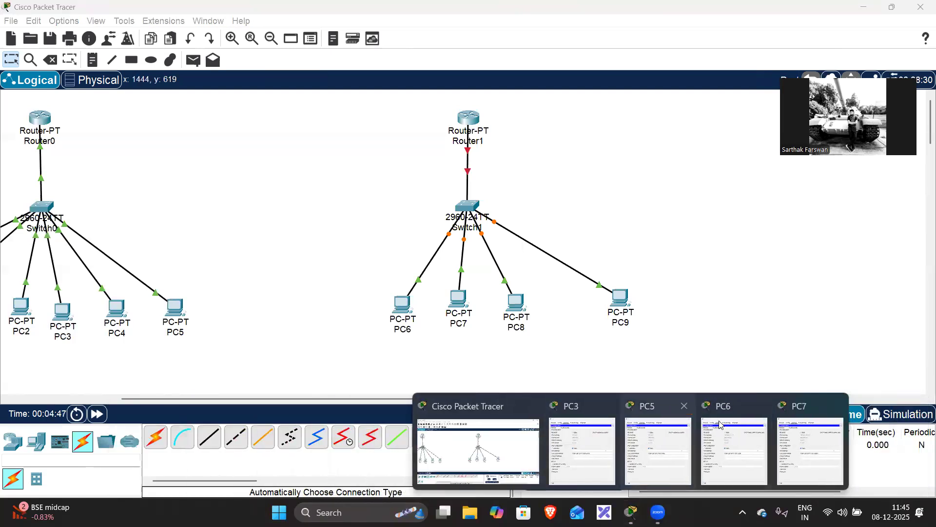
pyautogui.click(836, 405)
pyautogui.click(797, 406)
pyautogui.click(760, 406)
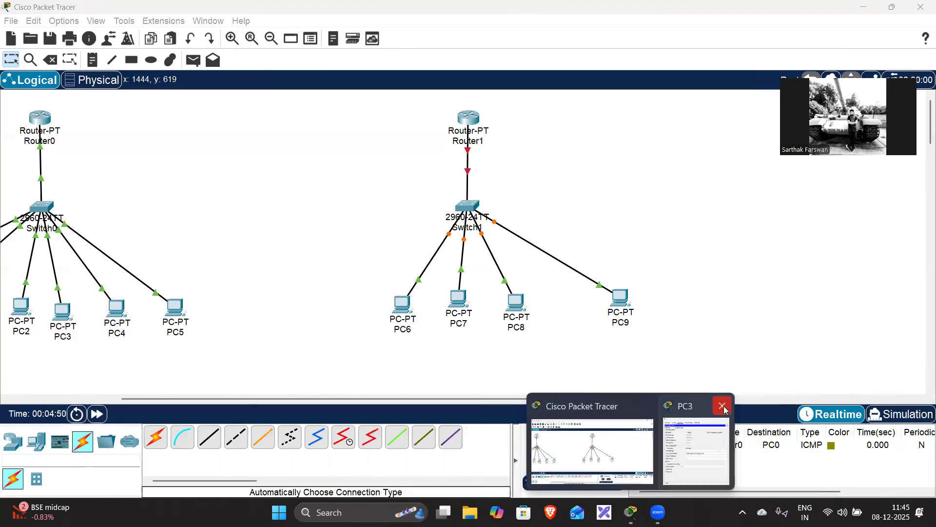
pyautogui.click(723, 406)
# Step: Reopen PC7's device window for a check and return to the topology
pyautogui.click(464, 326)
pyautogui.click(380, 171)
pyautogui.click(279, 186)
# Step: Set PC8's IPv4 addressing to DHCP and return to the topology
pyautogui.click(506, 308)
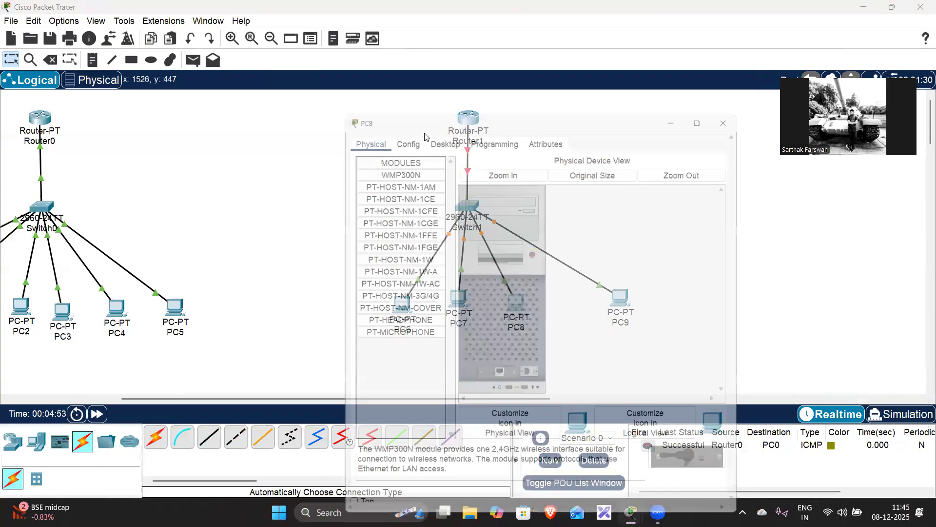
pyautogui.click(437, 96)
pyautogui.click(382, 162)
pyautogui.click(357, 159)
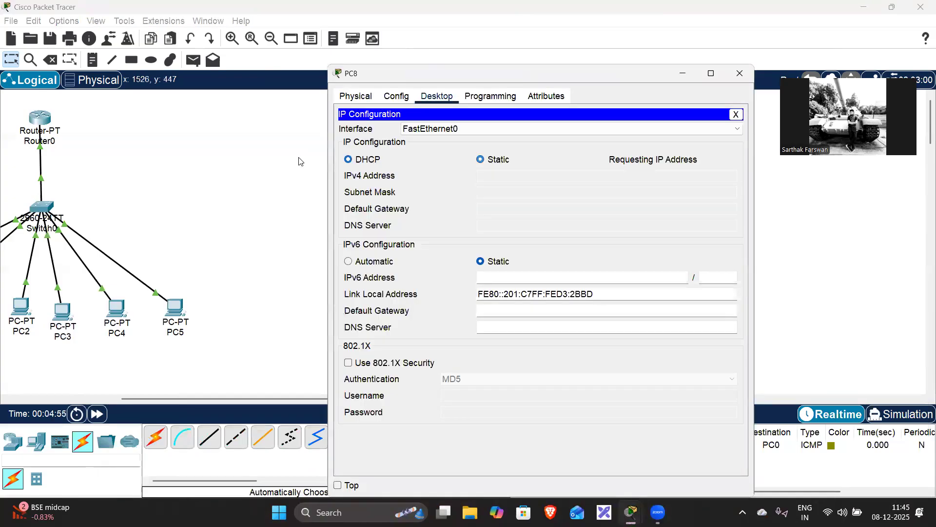
pyautogui.click(298, 160)
# Step: Switch PC9's IP configuration to DHCP and return to the topology
pyautogui.click(627, 301)
pyautogui.click(437, 96)
pyautogui.click(379, 142)
pyautogui.click(348, 159)
pyautogui.click(246, 183)
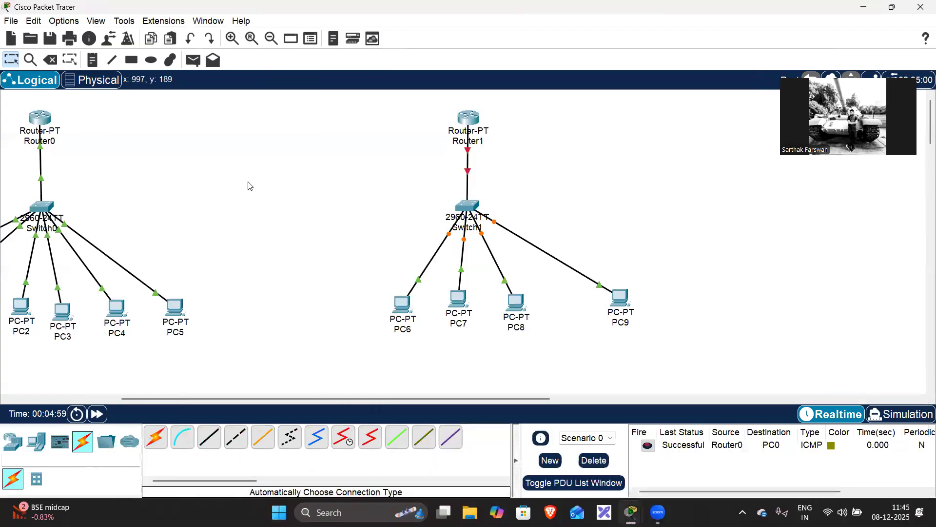
# Step: Give Router1's FastEthernet0/0 interface an IPv4 address beginning 11.0.0 with its subnet mask, turn the port on, and close the router window
pyautogui.click(478, 131)
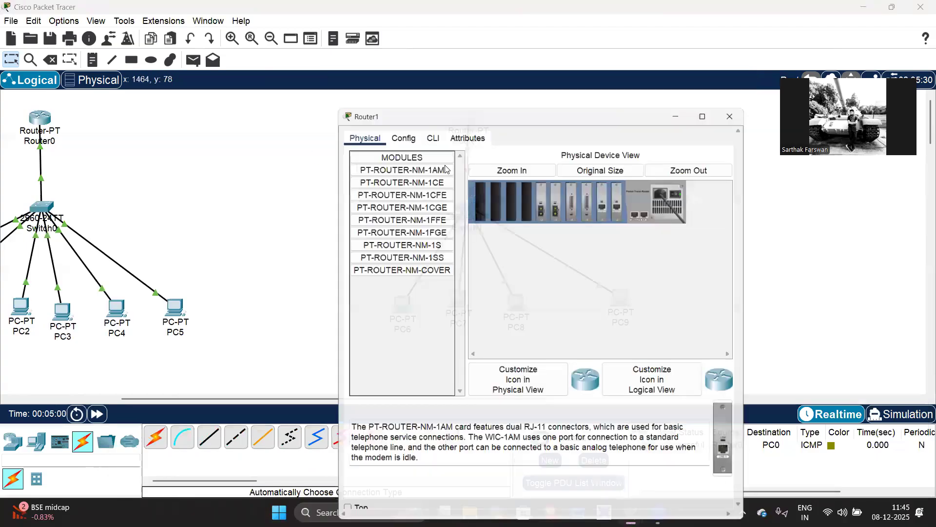
pyautogui.click(396, 97)
pyautogui.click(385, 213)
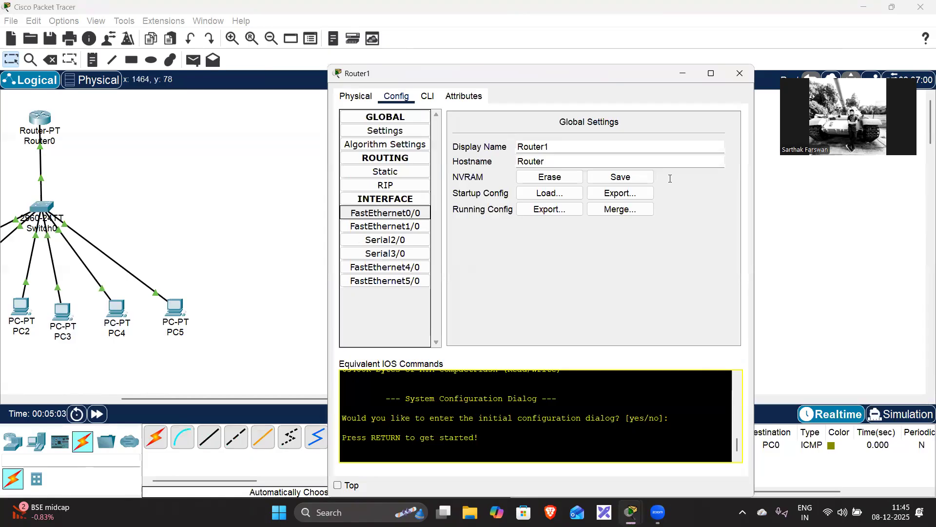
pyautogui.click(613, 203)
pyautogui.write('11.0.0.0')
pyautogui.press('BackSpace')
pyautogui.click(679, 217)
pyautogui.click(733, 140)
pyautogui.click(739, 74)
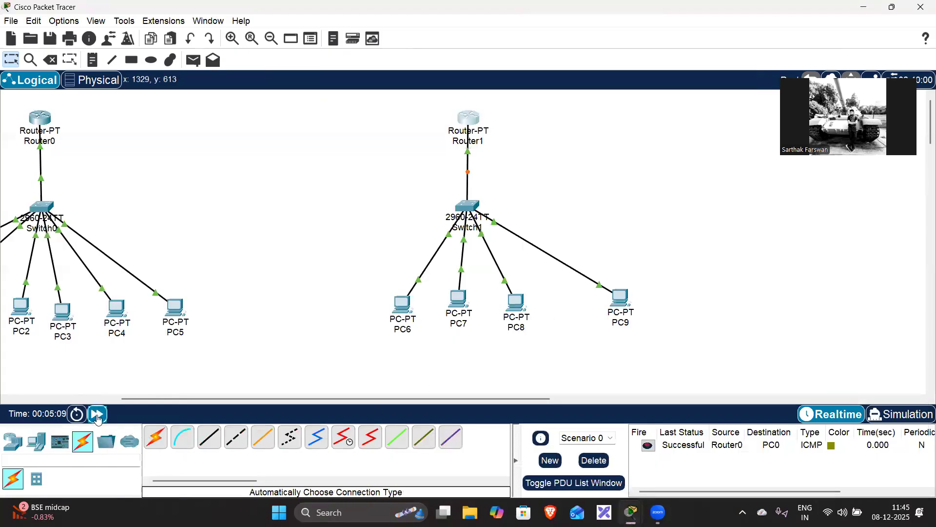
# Step: Fast-forward the simulation time repeatedly so the links on Switch1 finish coming up
pyautogui.click(99, 417)
pyautogui.click(99, 416)
pyautogui.click(99, 416)
pyautogui.click(99, 417)
pyautogui.click(99, 416)
pyautogui.click(99, 416)
# Step: Delete the existing PDU results and send a simple PDU from PC6 to PC9
pyautogui.click(193, 59)
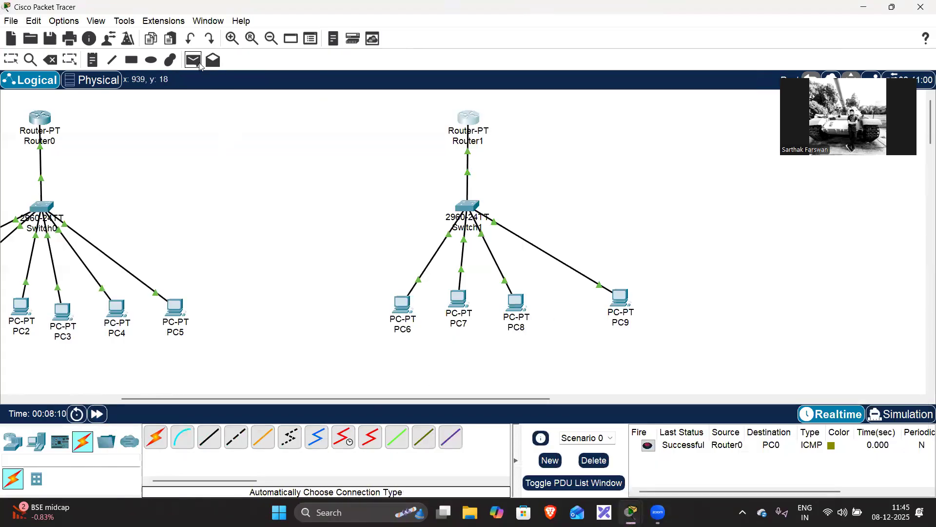
pyautogui.click(594, 460)
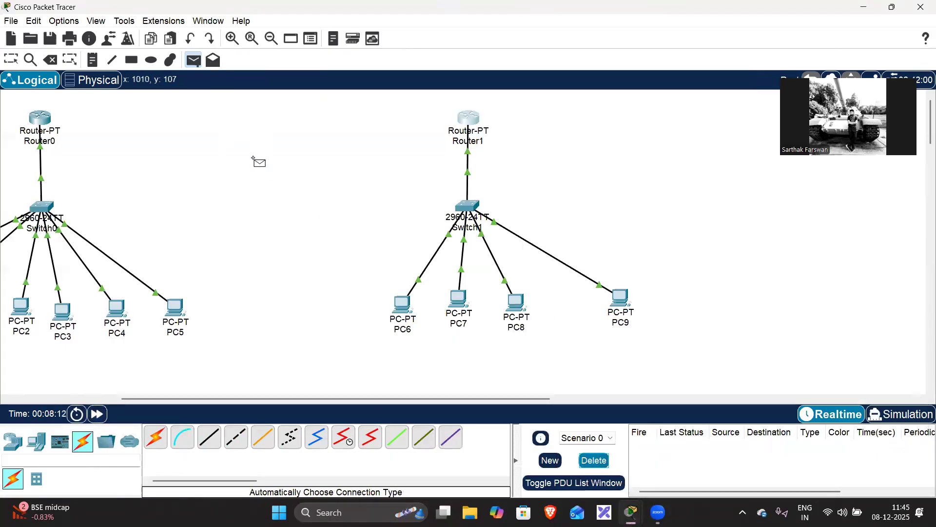
pyautogui.click(403, 307)
pyautogui.click(629, 303)
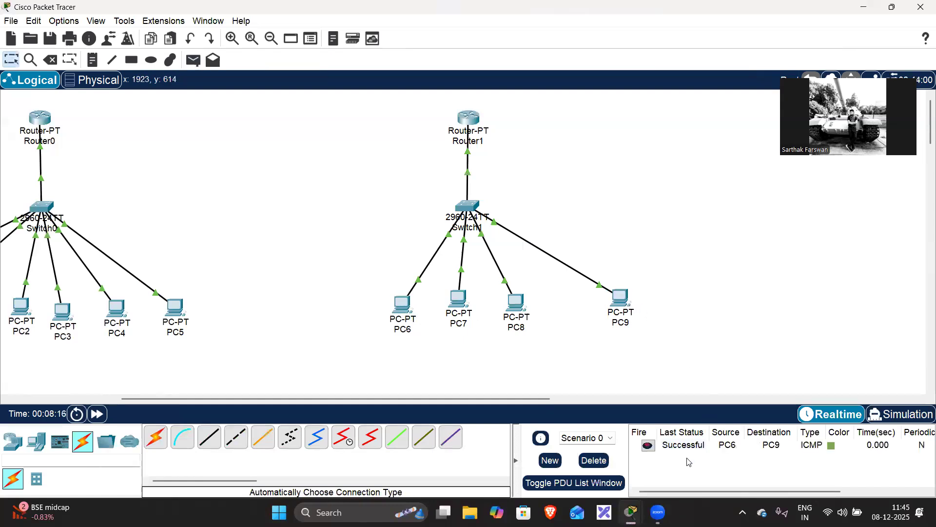
# Step: Test PC7 to PC8 and Router1 to PC6 with simple PDUs, and delete the PDU results
pyautogui.click(193, 60)
pyautogui.click(458, 298)
pyautogui.click(519, 303)
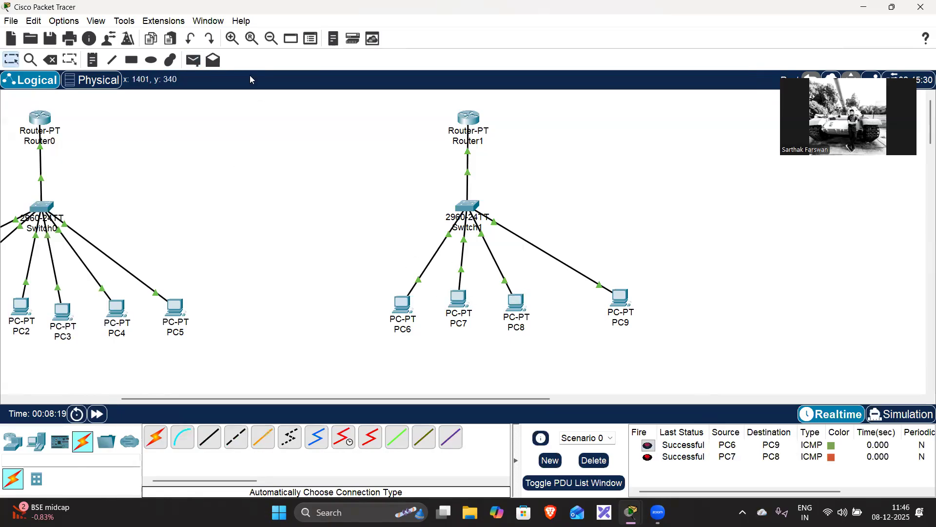
pyautogui.click(194, 60)
pyautogui.click(468, 118)
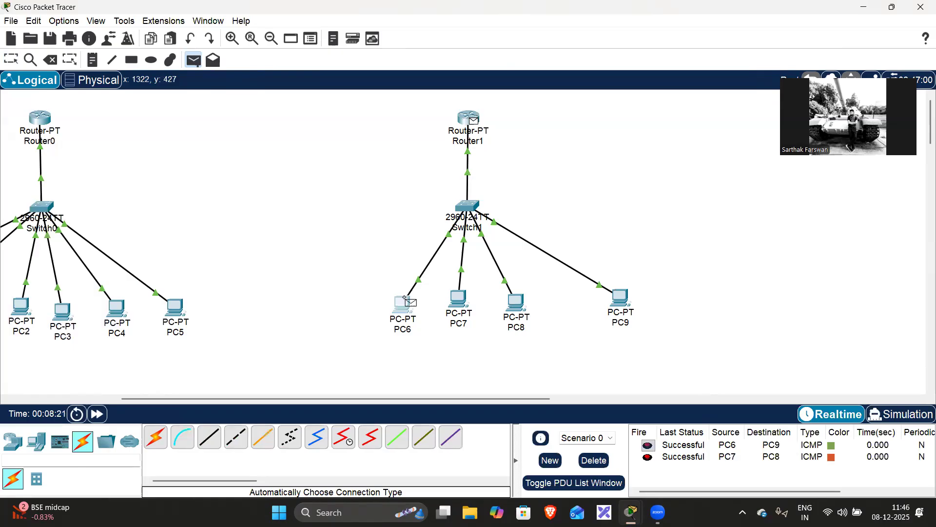
pyautogui.click(404, 297)
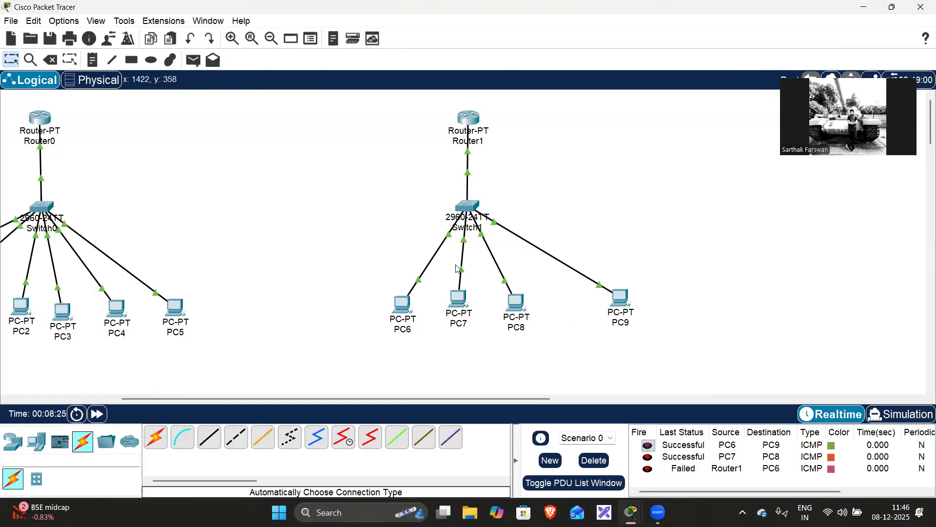
pyautogui.click(594, 463)
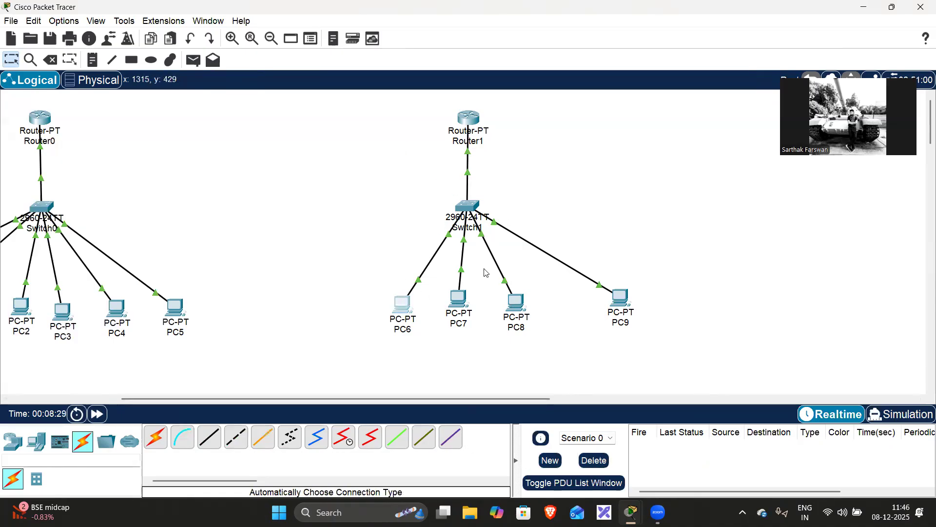
# Step: Check the DHCP status and assigned address in PC6's IP configuration and return to the topology
pyautogui.click(403, 305)
pyautogui.click(361, 140)
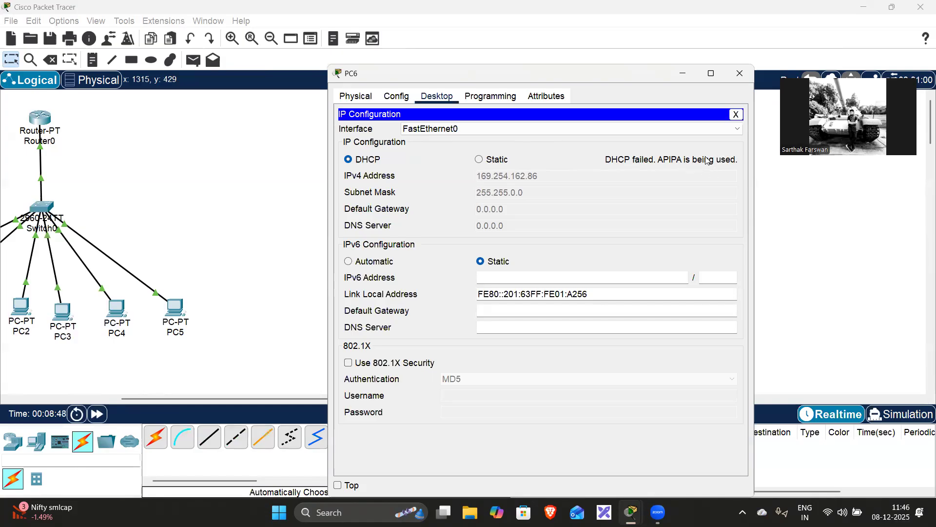
pyautogui.click(310, 267)
pyautogui.moveTo(309, 266); pyautogui.dragTo(674, 344)
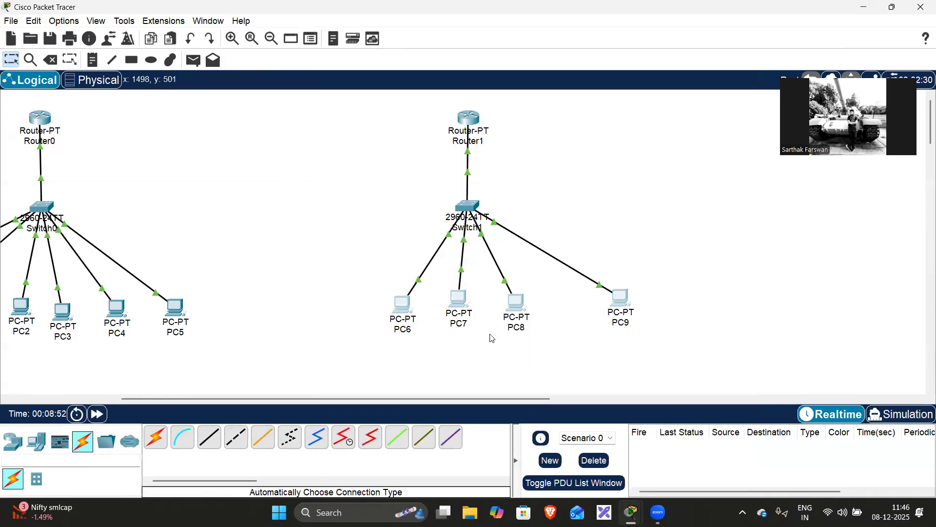
pyautogui.click(405, 308)
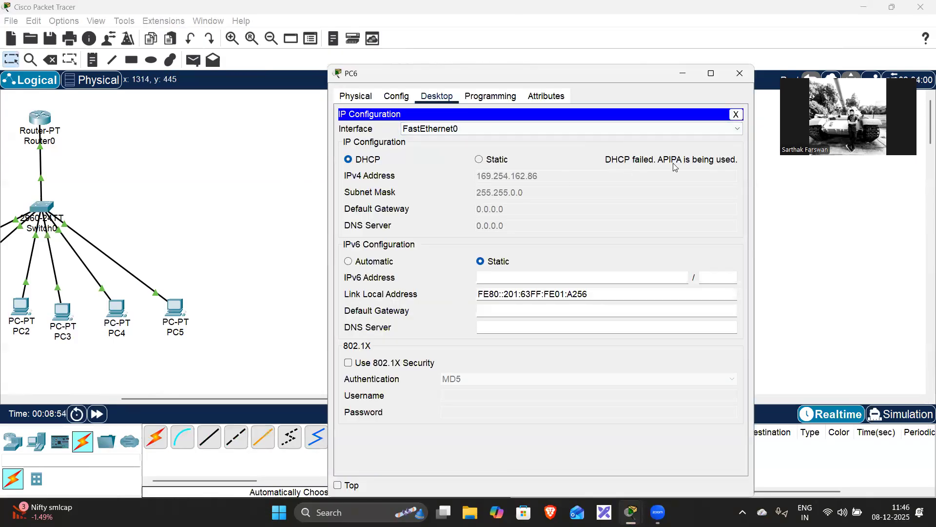
pyautogui.click(360, 270)
pyautogui.moveTo(331, 275); pyautogui.dragTo(726, 349)
# Step: Send two simple PDUs from Router1 to PC6 to test the connection
pyautogui.click(193, 60)
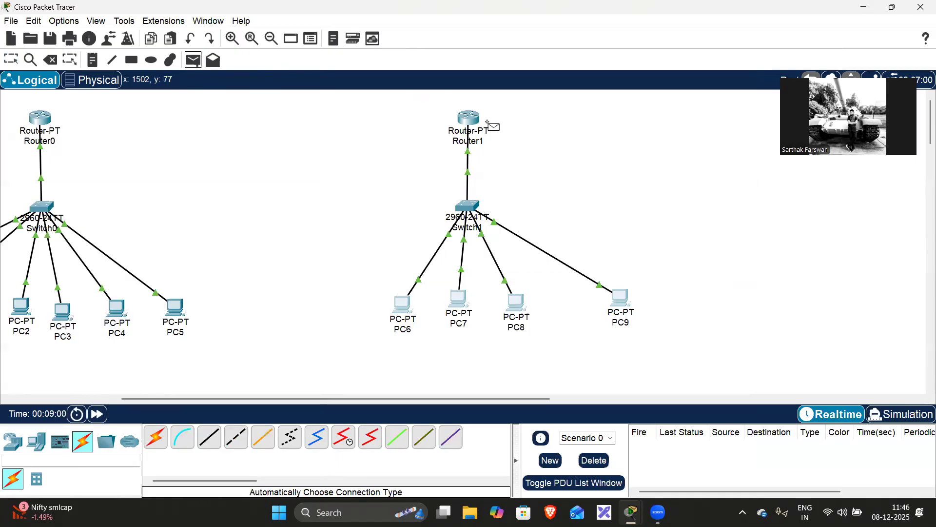
pyautogui.click(472, 119)
pyautogui.click(402, 305)
pyautogui.click(193, 60)
pyautogui.click(472, 120)
pyautogui.click(398, 318)
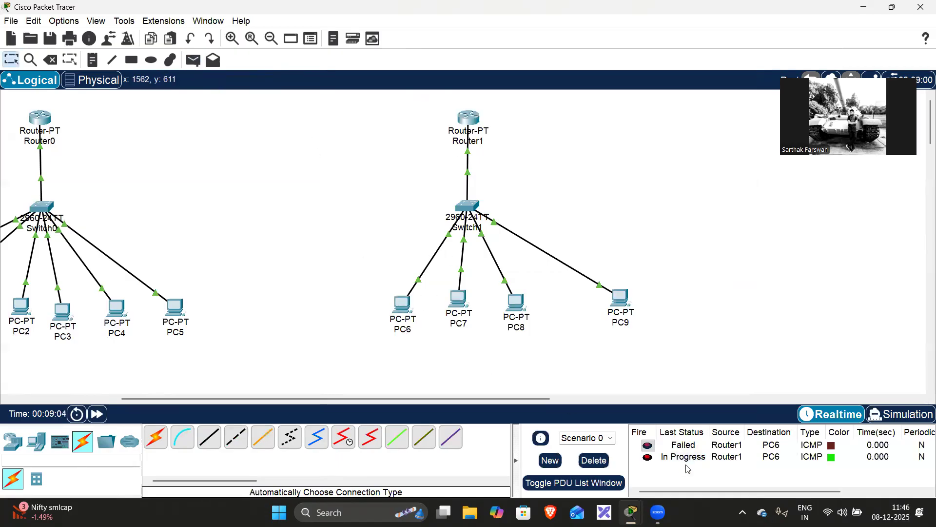
# Step: Reopen PC6's IP configuration to examine its address and gateway, and close its window
pyautogui.moveTo(493, 157); pyautogui.dragTo(677, 161)
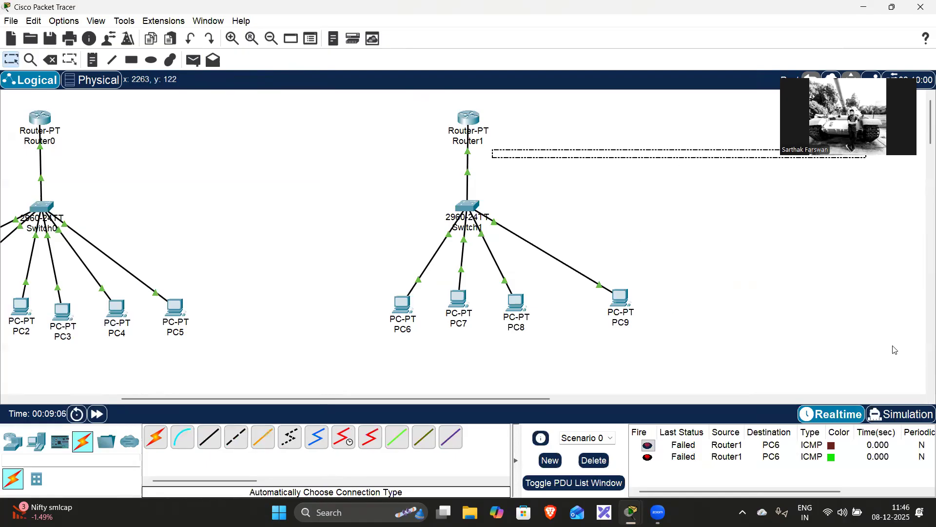
pyautogui.moveTo(337, 271); pyautogui.dragTo(761, 347)
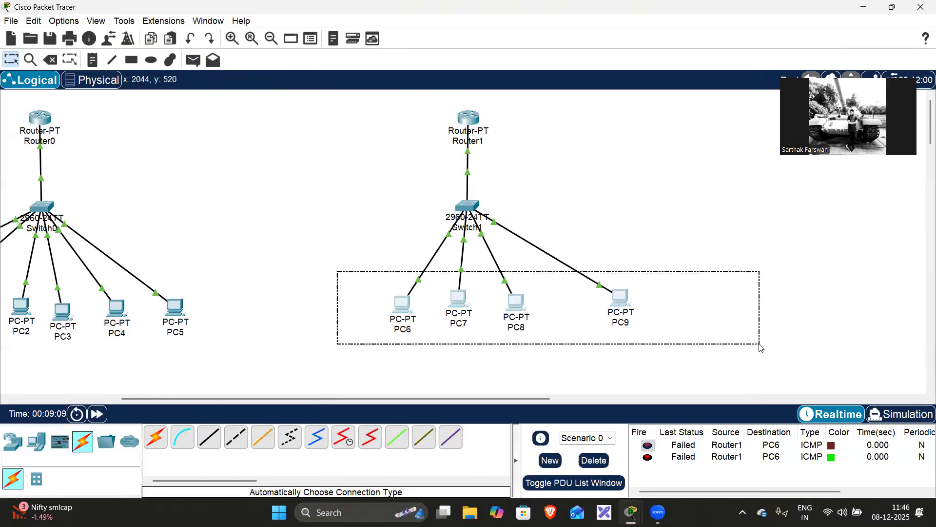
pyautogui.click(404, 304)
pyautogui.click(371, 166)
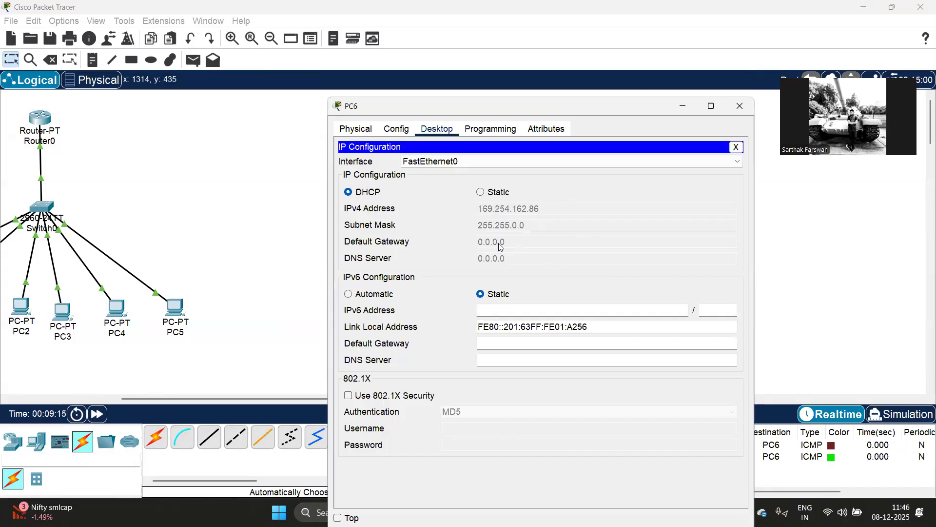
pyautogui.click(740, 106)
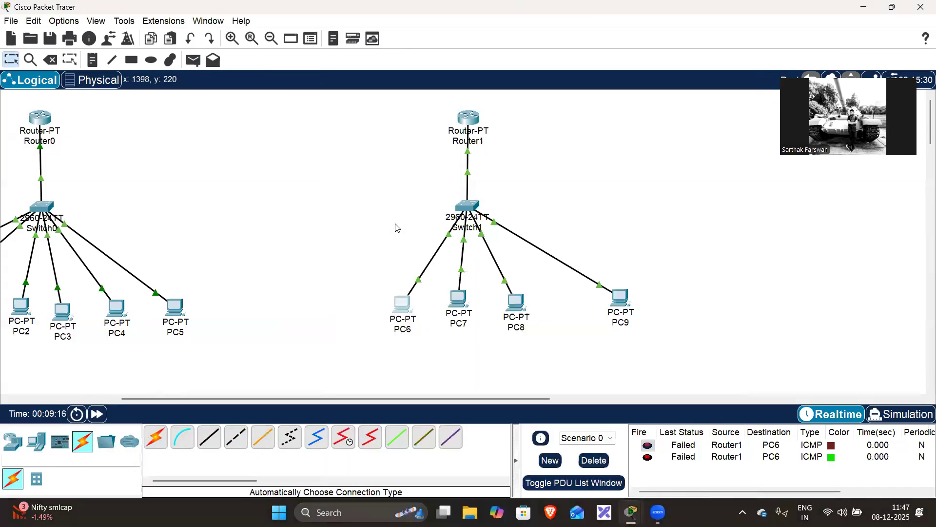
pyautogui.moveTo(349, 271); pyautogui.dragTo(797, 351)
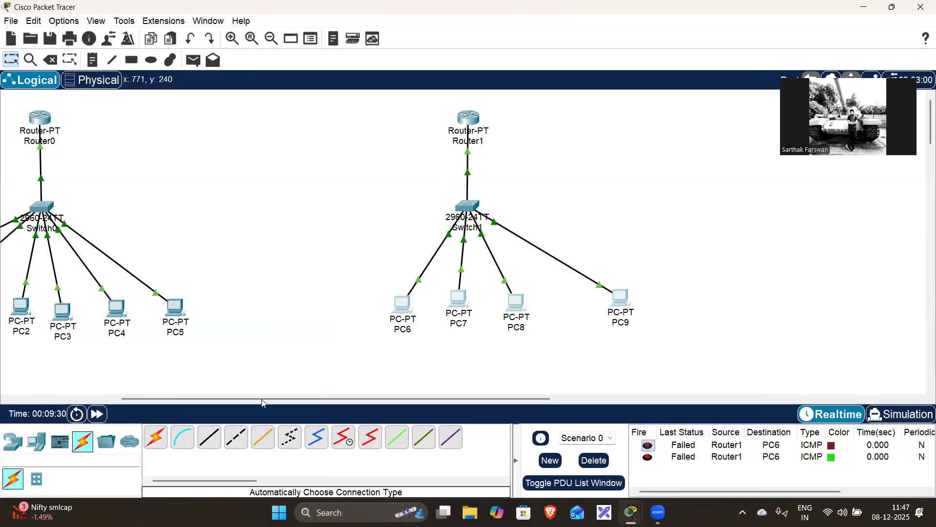
# Step: Test connectivity within each network by sending simple PDUs from PC0 to PC5 and from PC6 to PC9
pyautogui.moveTo(226, 399); pyautogui.dragTo(116, 399)
pyautogui.click(193, 60)
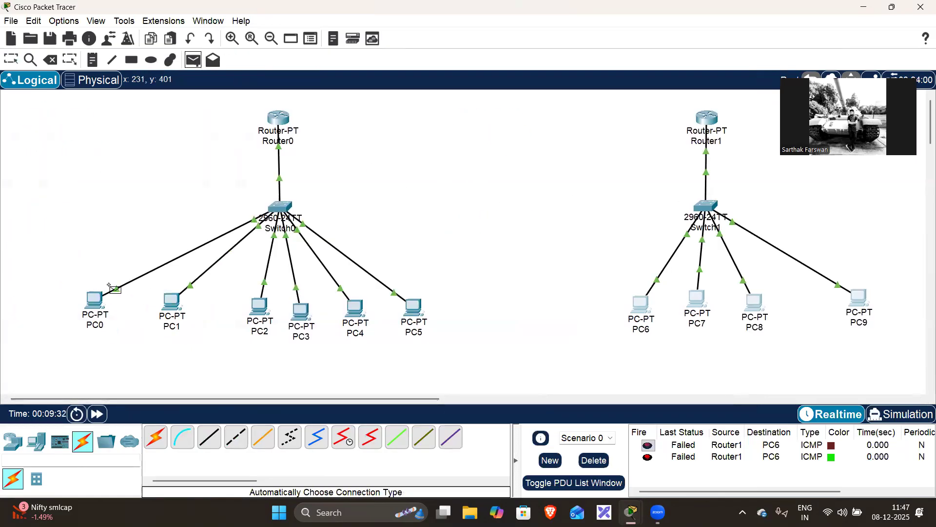
pyautogui.click(102, 304)
pyautogui.click(412, 308)
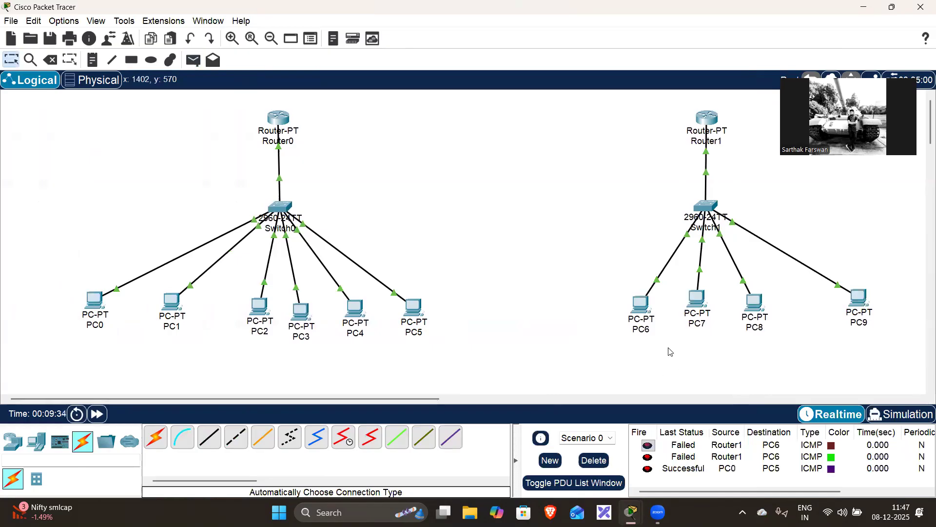
pyautogui.click(193, 60)
pyautogui.click(640, 304)
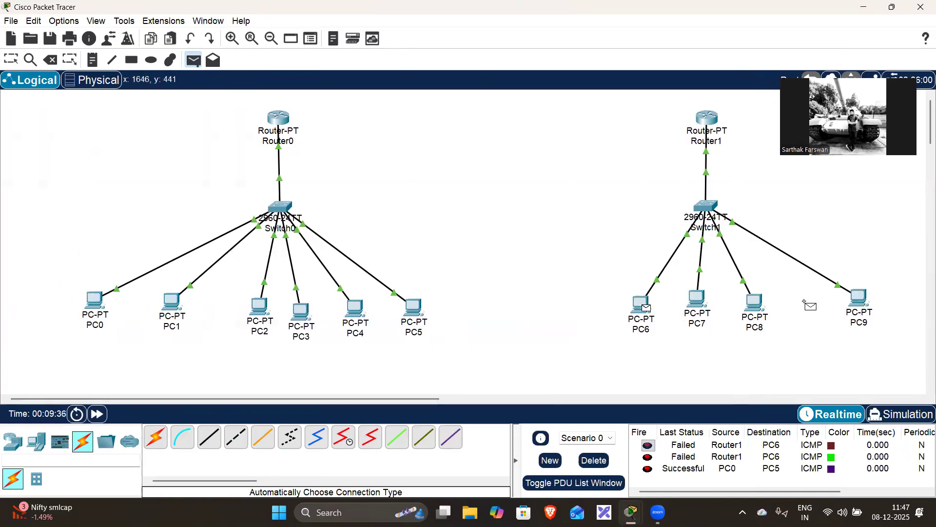
pyautogui.click(857, 298)
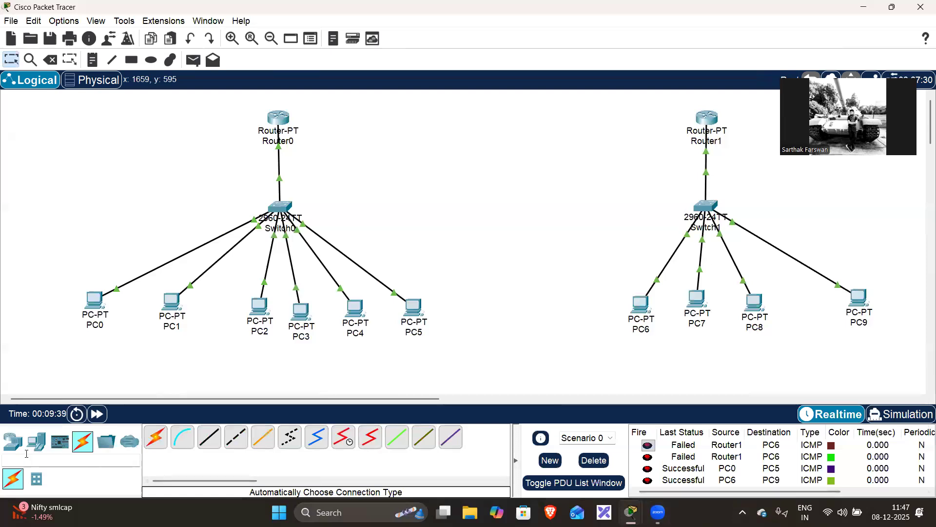
pyautogui.moveTo(402, 126)
pyautogui.mouseDown()
pyautogui.moveTo(375, 168)
pyautogui.moveTo(405, 125)
pyautogui.mouseUp()
pyautogui.moveTo(487, 122); pyautogui.dragTo(480, 153)
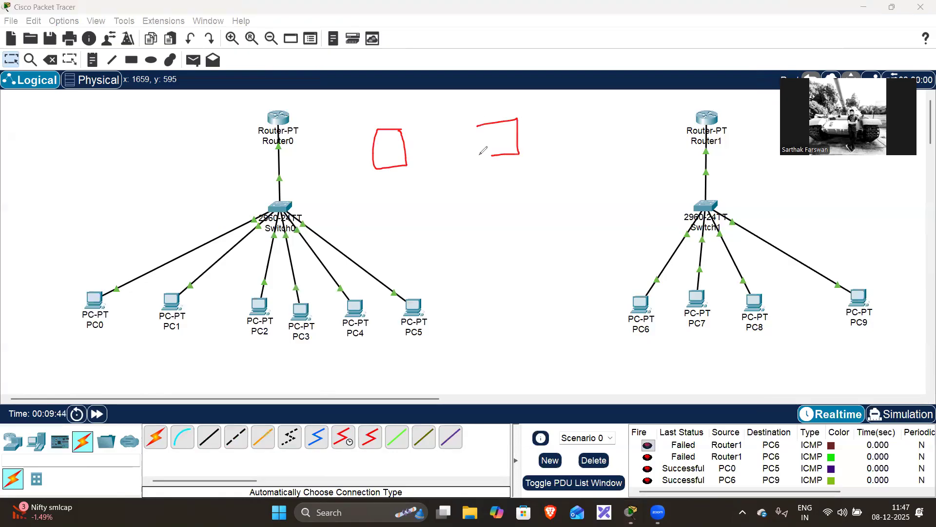
pyautogui.moveTo(423, 136); pyautogui.dragTo(463, 126)
pyautogui.moveTo(429, 168); pyautogui.dragTo(427, 173)
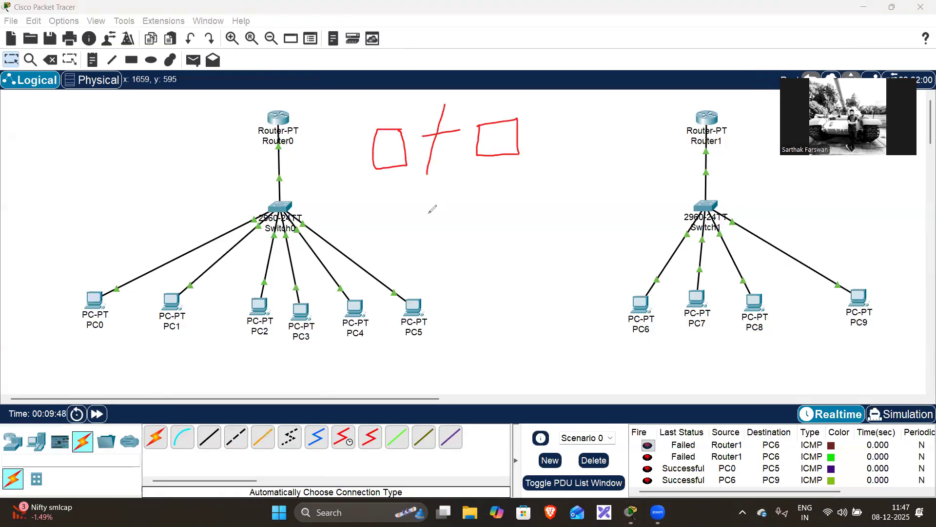
pyautogui.moveTo(376, 104)
pyautogui.mouseDown()
pyautogui.moveTo(449, 101)
pyautogui.moveTo(437, 106)
pyautogui.mouseUp()
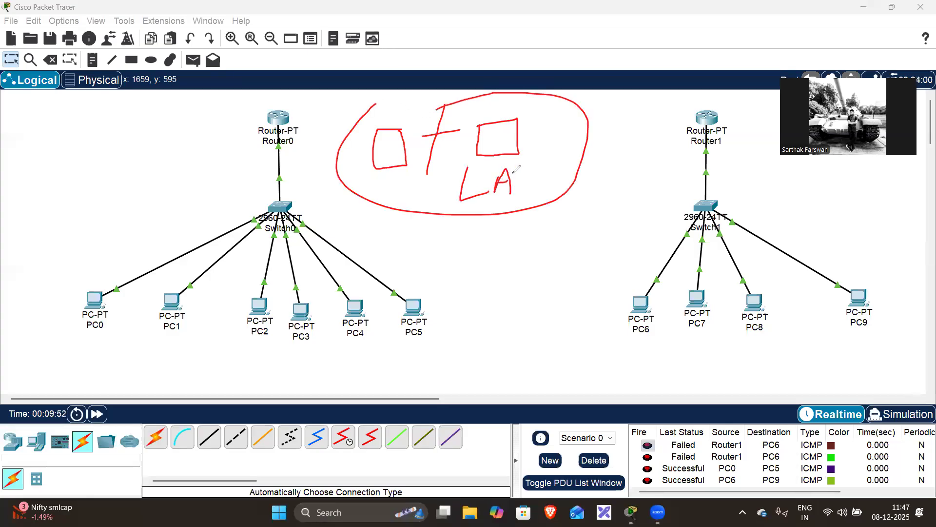
pyautogui.moveTo(565, 159)
pyautogui.mouseDown()
pyautogui.moveTo(596, 110)
pyautogui.moveTo(661, 137)
pyautogui.moveTo(640, 172)
pyautogui.mouseUp()
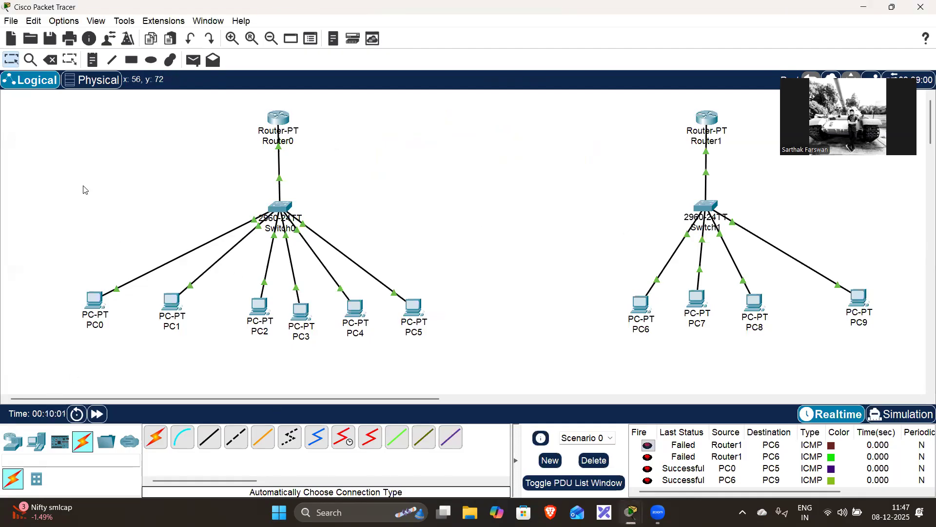
# Step: Delete both routers, both switches and PC1 through PC9 from the workspace
pyautogui.moveTo(133, 112); pyautogui.dragTo(913, 355)
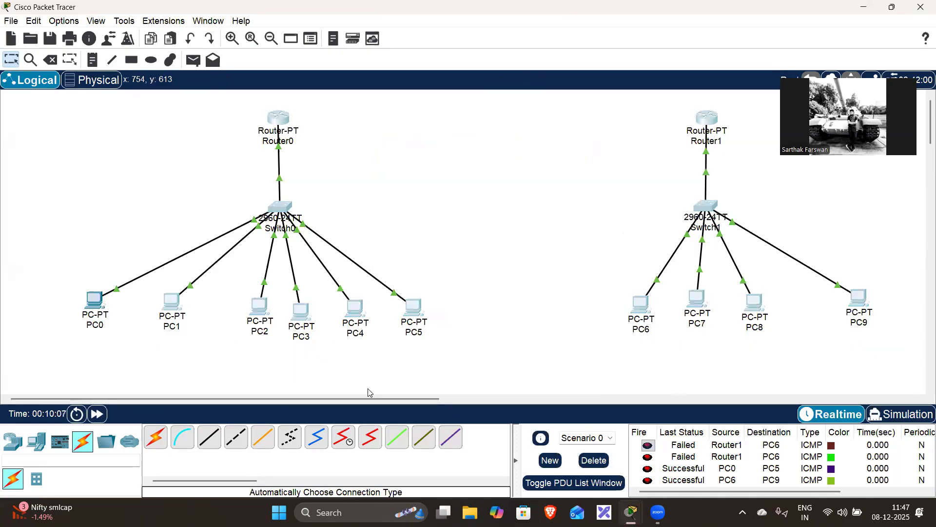
pyautogui.moveTo(138, 105); pyautogui.dragTo(898, 417)
pyautogui.press('Delete')
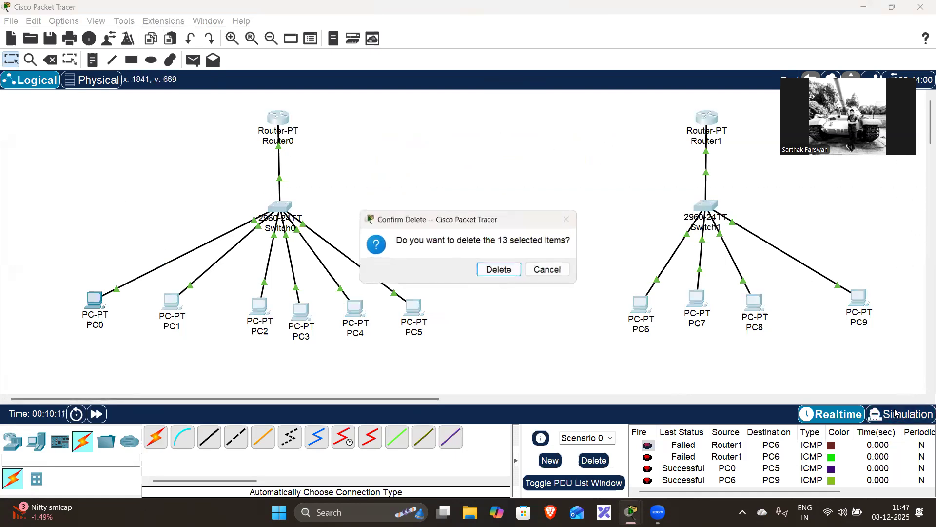
pyautogui.press('Return')
pyautogui.press('Escape')
# Step: Delete the remaining PC0 to leave the workspace empty
pyautogui.moveTo(35, 219); pyautogui.dragTo(179, 327)
pyautogui.press('Delete')
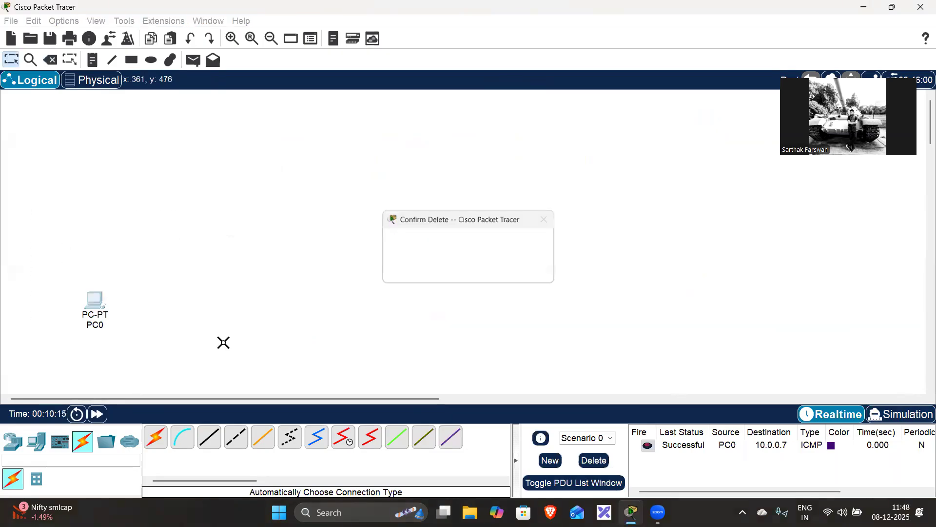
pyautogui.press('Return')
pyautogui.press('Escape')
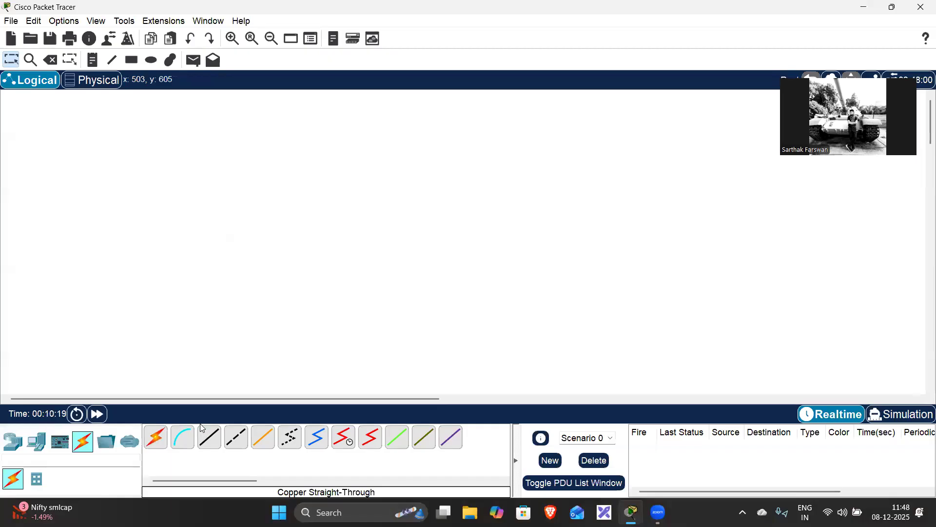
# Step: Place a 2960 switch in the upper part of the empty workspace
pyautogui.click(14, 442)
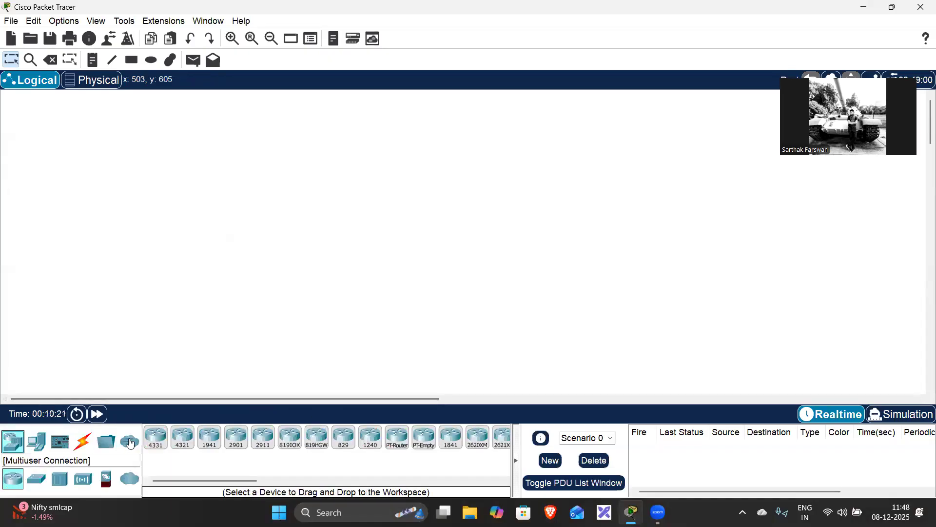
pyautogui.click(36, 479)
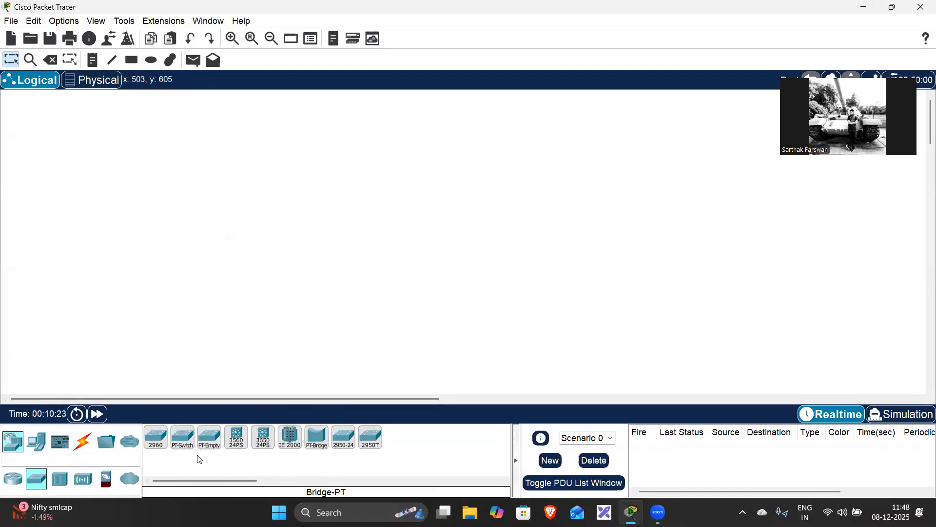
pyautogui.click(156, 438)
pyautogui.click(332, 122)
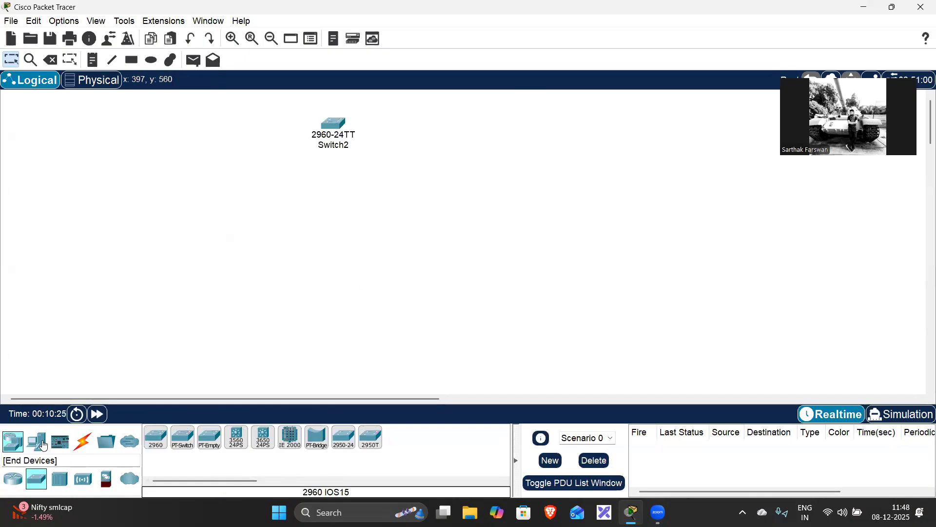
# Step: Place six PCs in a row below the switch
pyautogui.click(43, 445)
pyautogui.click(156, 438)
pyautogui.click(193, 288)
pyautogui.keyDown('ctrl'); pyautogui.click(155, 438); pyautogui.keyUp('ctrl')
pyautogui.click(240, 293)
pyautogui.click(291, 291)
pyautogui.click(346, 291)
pyautogui.click(401, 290)
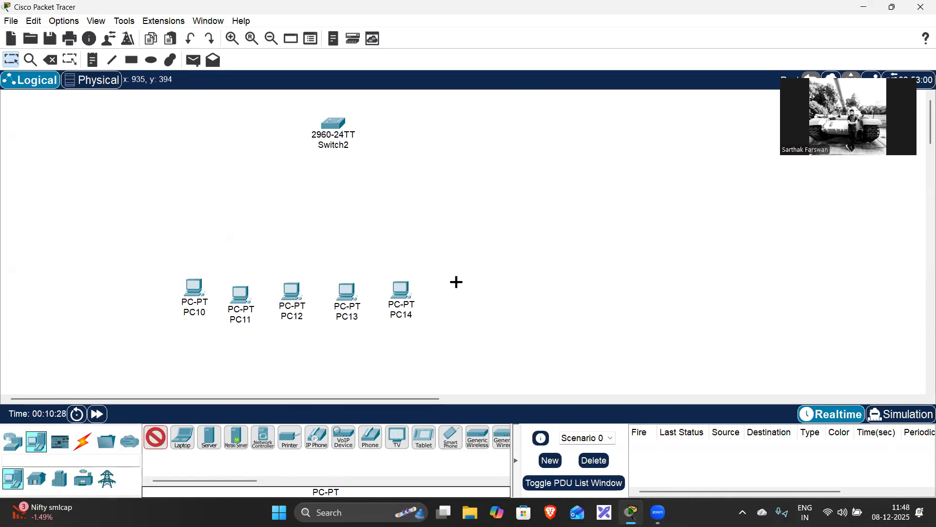
pyautogui.click(456, 282)
pyautogui.press('Escape')
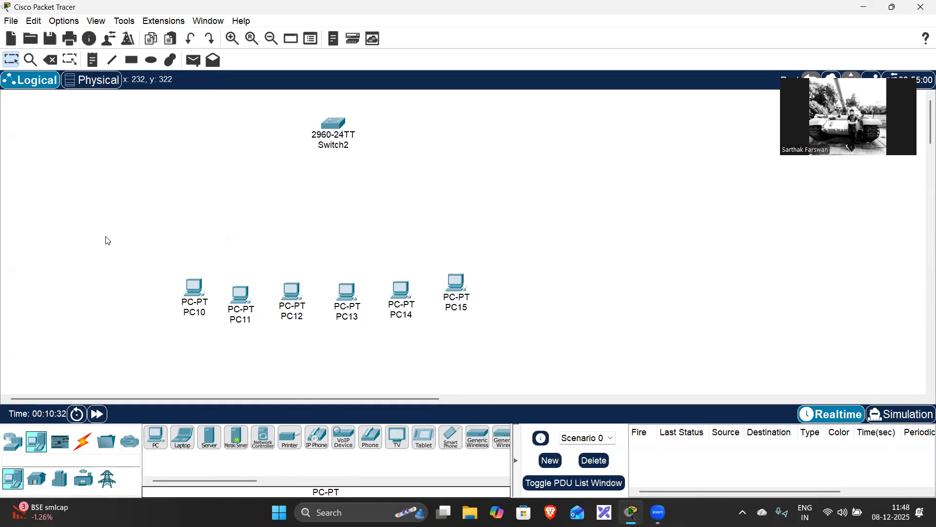
pyautogui.moveTo(129, 230); pyautogui.dragTo(591, 336)
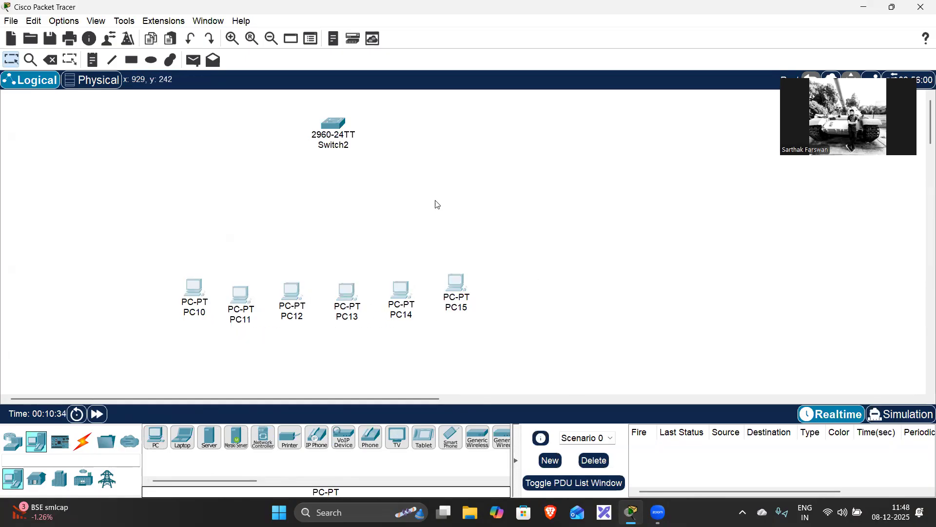
# Step: Cable the switch to PC10, PC11 and PC12 using automatically chosen connections
pyautogui.click(82, 442)
pyautogui.click(156, 438)
pyautogui.click(341, 126)
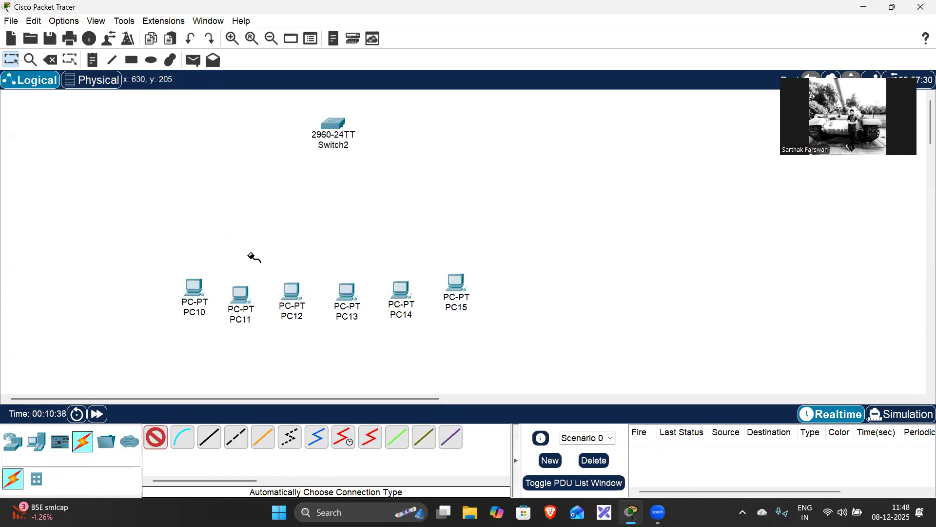
pyautogui.click(194, 285)
pyautogui.click(156, 439)
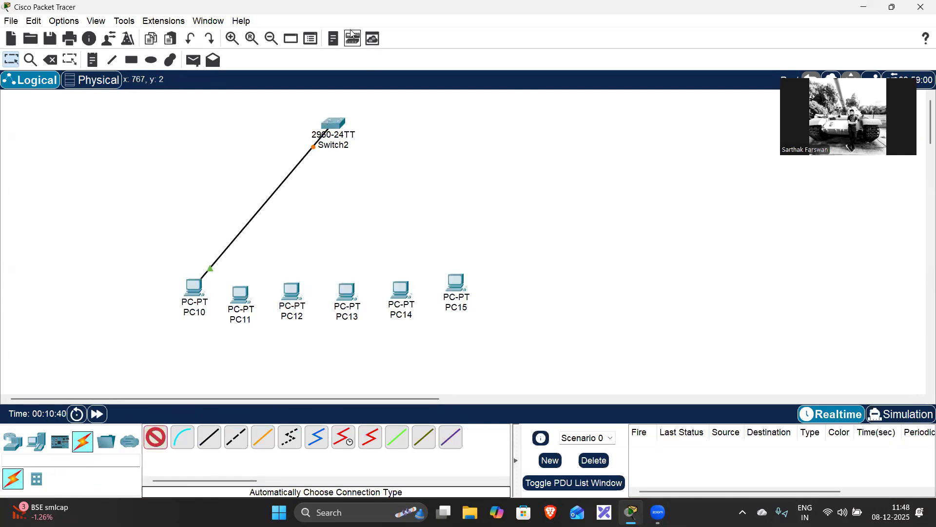
pyautogui.click(333, 122)
pyautogui.click(241, 306)
pyautogui.click(331, 128)
pyautogui.click(293, 300)
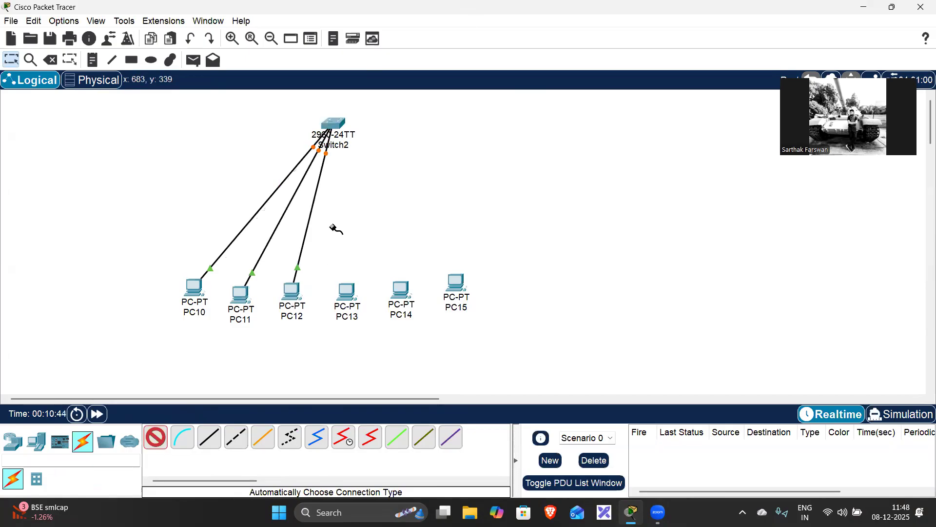
# Step: Cable the switch to the remaining PC13, PC14 and PC15 using automatically chosen connections
pyautogui.click(337, 126)
pyautogui.click(345, 293)
pyautogui.click(344, 121)
pyautogui.click(408, 289)
pyautogui.click(455, 282)
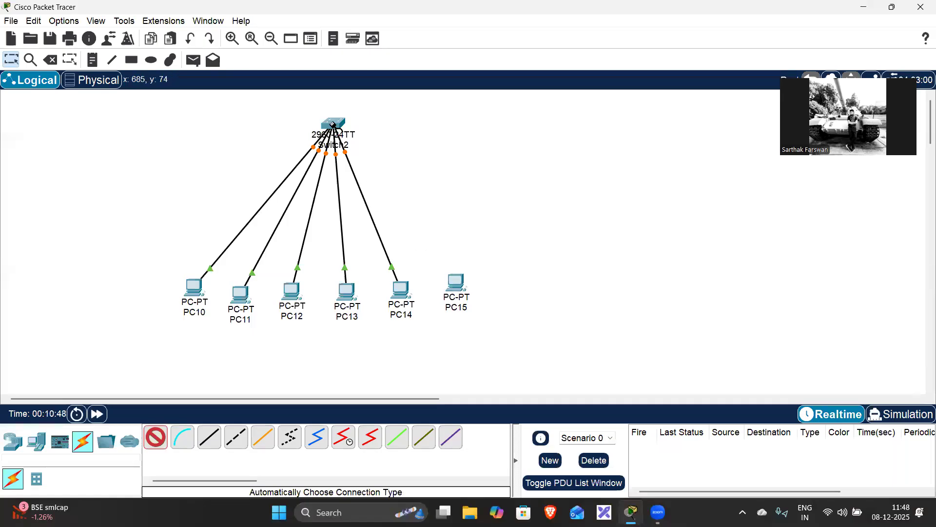
pyautogui.click(332, 122)
# Step: Rearrange the PCs into two separate groups below the switch, PC10 to PC12 on one side and PC13 to PC15 on the other
pyautogui.moveTo(195, 287); pyautogui.dragTo(167, 262)
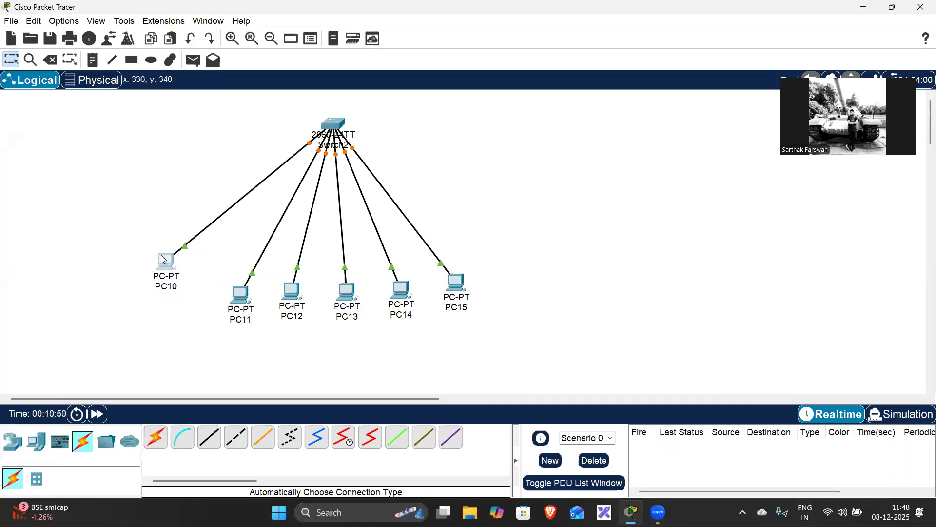
pyautogui.moveTo(224, 298); pyautogui.dragTo(183, 273)
pyautogui.moveTo(338, 302); pyautogui.dragTo(315, 304)
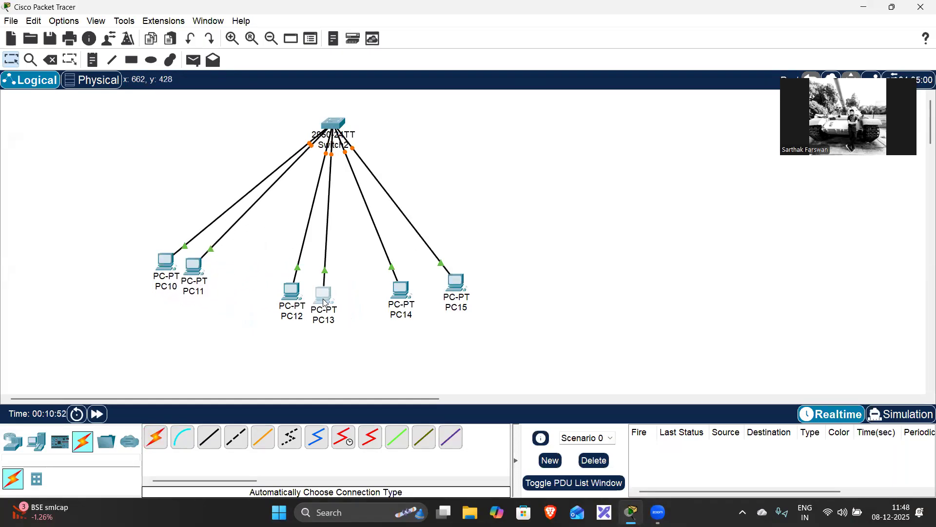
pyautogui.moveTo(456, 288); pyautogui.dragTo(523, 265)
pyautogui.moveTo(401, 292); pyautogui.dragTo(494, 281)
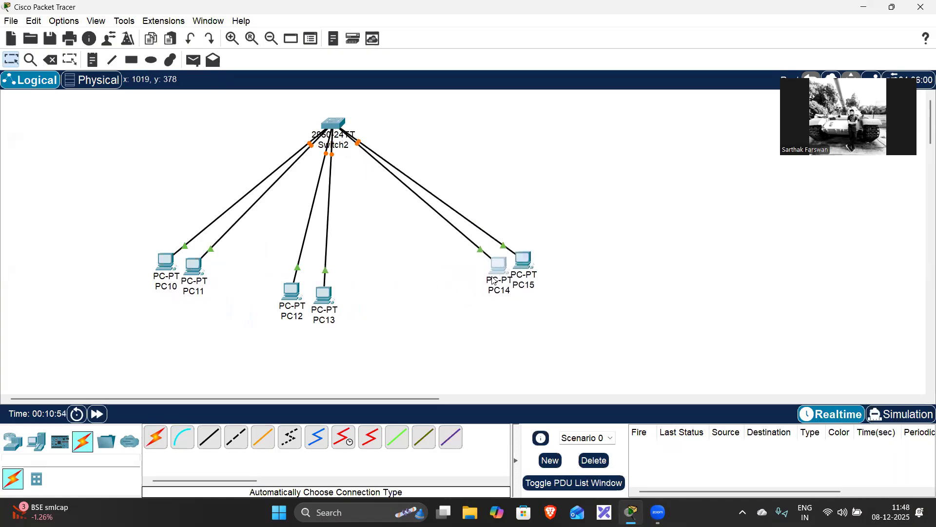
pyautogui.moveTo(322, 303); pyautogui.dragTo(474, 284)
pyautogui.moveTo(290, 299); pyautogui.dragTo(213, 279)
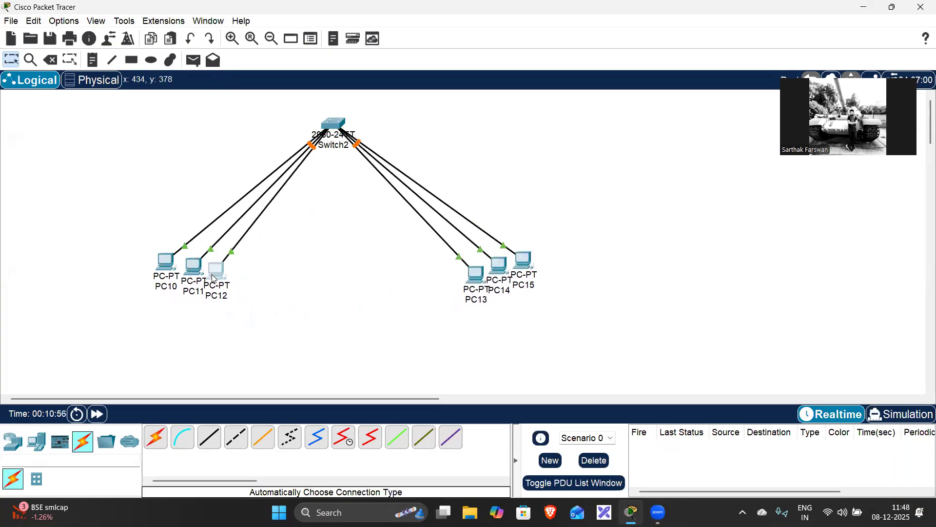
# Step: Draw a lime-green filled rectangle behind the group of PC10, PC11 and PC12
pyautogui.moveTo(96, 176); pyautogui.dragTo(330, 389)
pyautogui.click(132, 60)
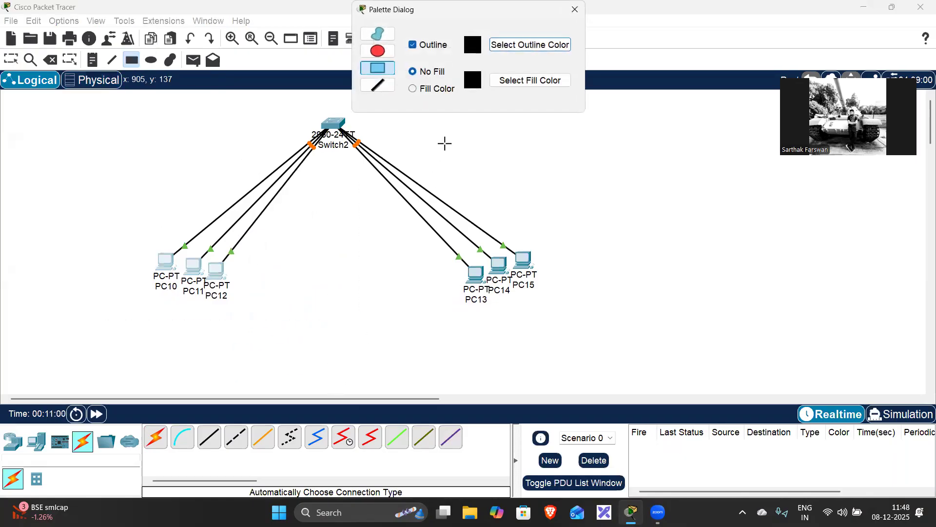
pyautogui.click(429, 89)
pyautogui.click(530, 80)
pyautogui.click(435, 165)
pyautogui.click(521, 346)
pyautogui.moveTo(91, 197); pyautogui.dragTo(291, 389)
# Step: Draw a yellow (#ffff00) filled rectangle behind the group of PC13, PC14 and PC15
pyautogui.click(530, 80)
pyautogui.click(435, 200)
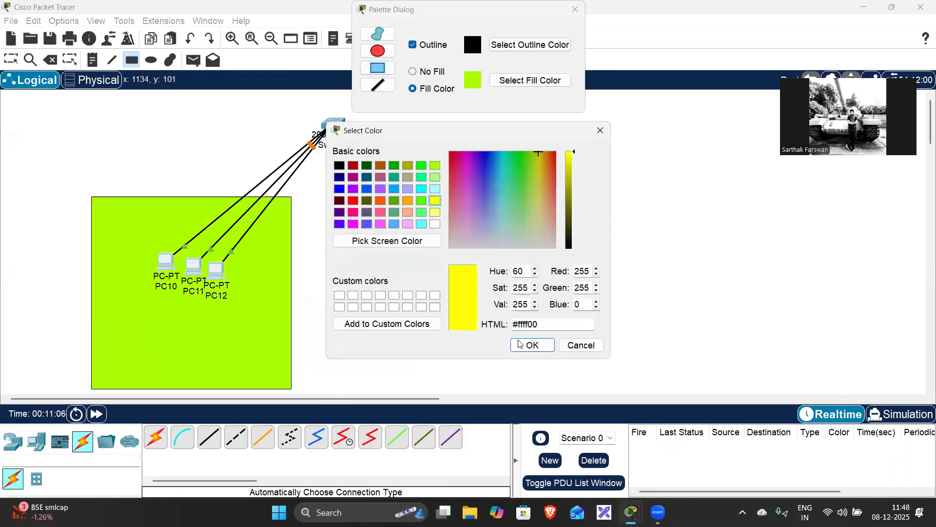
pyautogui.press('Return')
pyautogui.moveTo(368, 228); pyautogui.dragTo(625, 392)
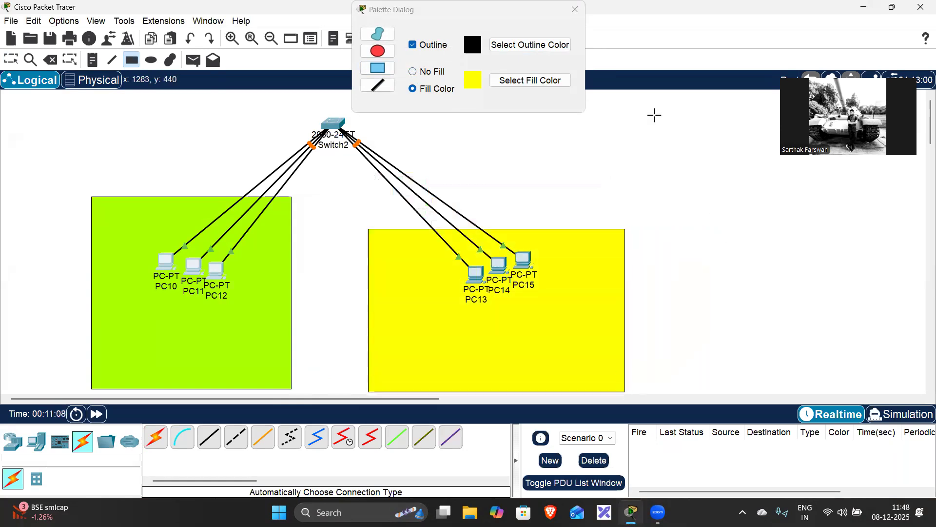
pyautogui.click(574, 11)
# Step: Label the green area with the note "hr" and the yellow area with the note "it"
pyautogui.click(92, 60)
pyautogui.click(148, 325)
pyautogui.write('hr')
pyautogui.click(497, 344)
pyautogui.write('iy')
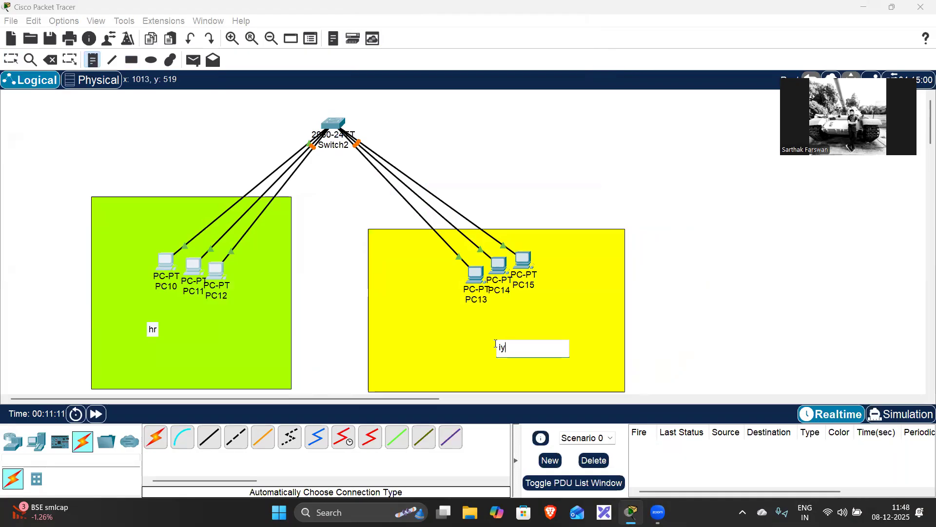
pyautogui.press('BackSpace')
pyautogui.write('t')
pyautogui.press('Escape')
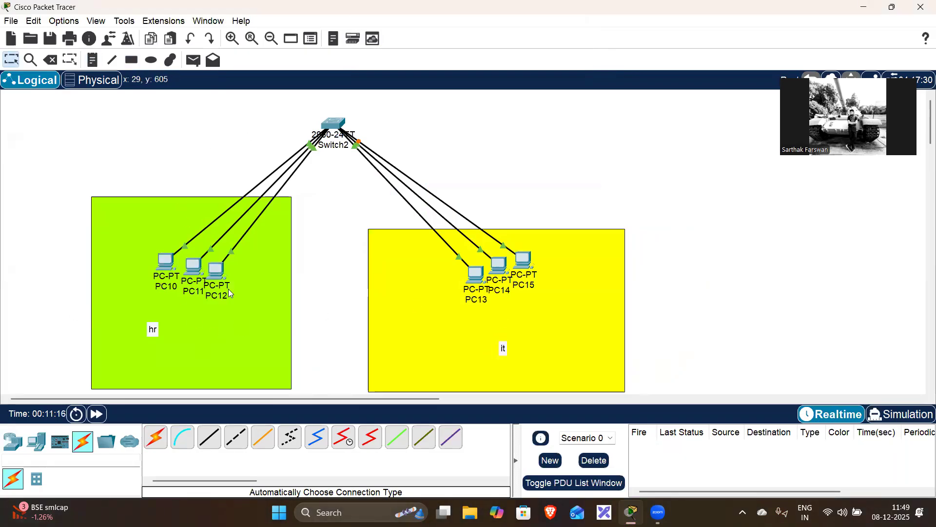
pyautogui.moveTo(542, 100)
pyautogui.mouseDown()
pyautogui.moveTo(540, 119)
pyautogui.moveTo(550, 129)
pyautogui.mouseUp()
pyautogui.moveTo(566, 100)
pyautogui.mouseDown()
pyautogui.moveTo(567, 119)
pyautogui.moveTo(586, 129)
pyautogui.mouseUp()
pyautogui.moveTo(593, 110); pyautogui.dragTo(629, 111)
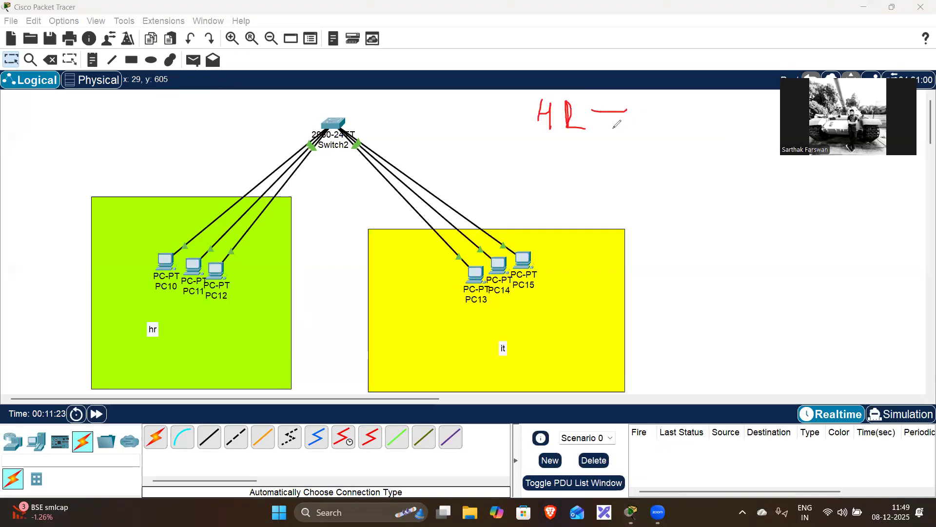
pyautogui.moveTo(243, 258); pyautogui.dragTo(247, 271)
pyautogui.moveTo(262, 257); pyautogui.dragTo(272, 249)
pyautogui.hotkey('ctrl', 'z')
pyautogui.hotkey('ctrl', 'z')
pyautogui.moveTo(277, 265); pyautogui.dragTo(260, 260)
pyautogui.moveTo(334, 98)
pyautogui.mouseDown()
pyautogui.moveTo(385, 112)
pyautogui.moveTo(399, 88)
pyautogui.moveTo(415, 105)
pyautogui.mouseUp()
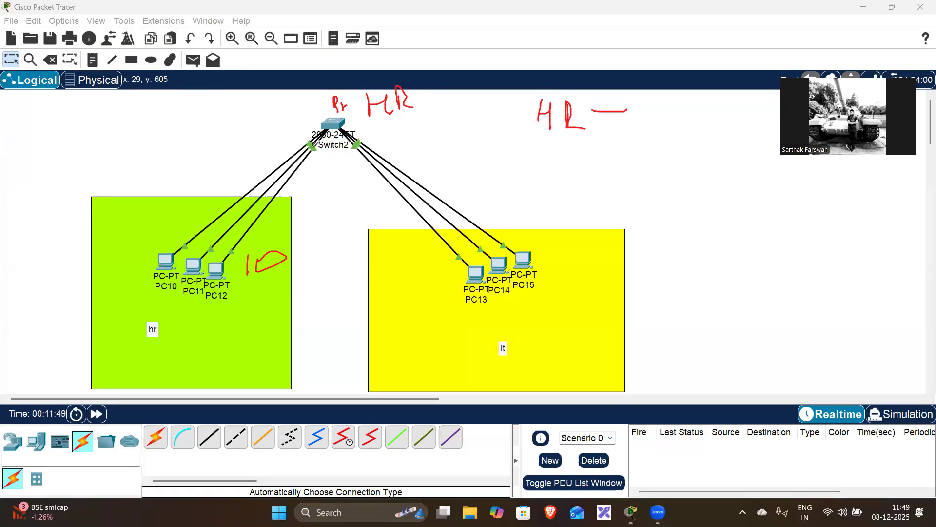
pyautogui.moveTo(162, 255); pyautogui.dragTo(177, 194)
pyautogui.moveTo(194, 269); pyautogui.dragTo(196, 197)
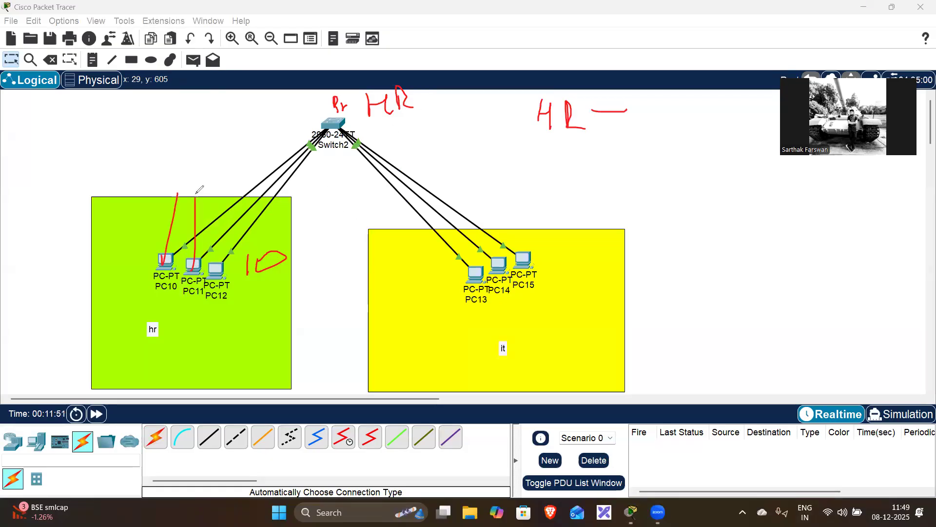
pyautogui.moveTo(216, 291); pyautogui.dragTo(215, 219)
pyautogui.moveTo(348, 121)
pyautogui.mouseDown()
pyautogui.moveTo(337, 133)
pyautogui.moveTo(341, 105)
pyautogui.mouseUp()
pyautogui.moveTo(463, 263)
pyautogui.mouseDown()
pyautogui.moveTo(502, 229)
pyautogui.moveTo(500, 243)
pyautogui.moveTo(541, 214)
pyautogui.mouseUp()
pyautogui.moveTo(522, 255)
pyautogui.mouseDown()
pyautogui.moveTo(530, 264)
pyautogui.moveTo(576, 226)
pyautogui.mouseUp()
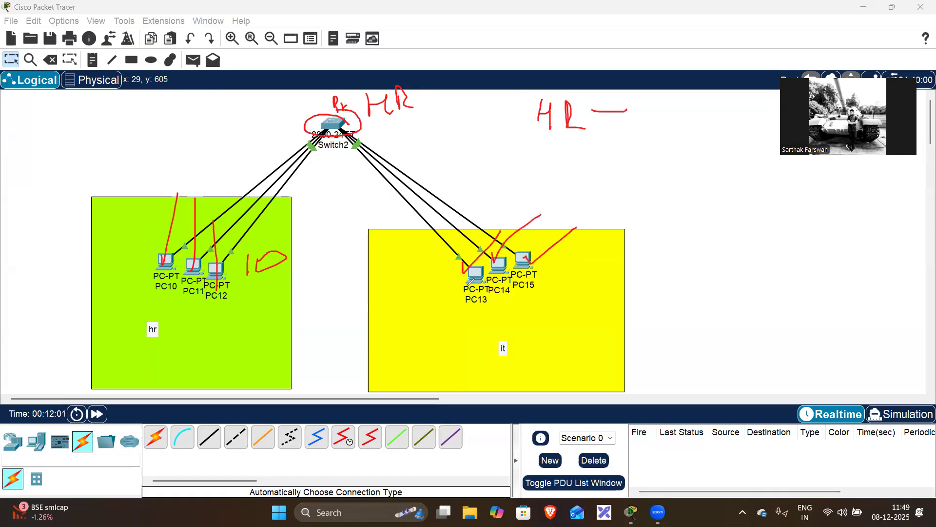
pyautogui.moveTo(426, 252); pyautogui.dragTo(461, 256)
pyautogui.moveTo(251, 133)
pyautogui.mouseDown()
pyautogui.moveTo(250, 142)
pyautogui.moveTo(229, 139)
pyautogui.mouseUp()
pyautogui.moveTo(467, 191)
pyautogui.mouseDown()
pyautogui.moveTo(485, 197)
pyautogui.moveTo(520, 168)
pyautogui.mouseUp()
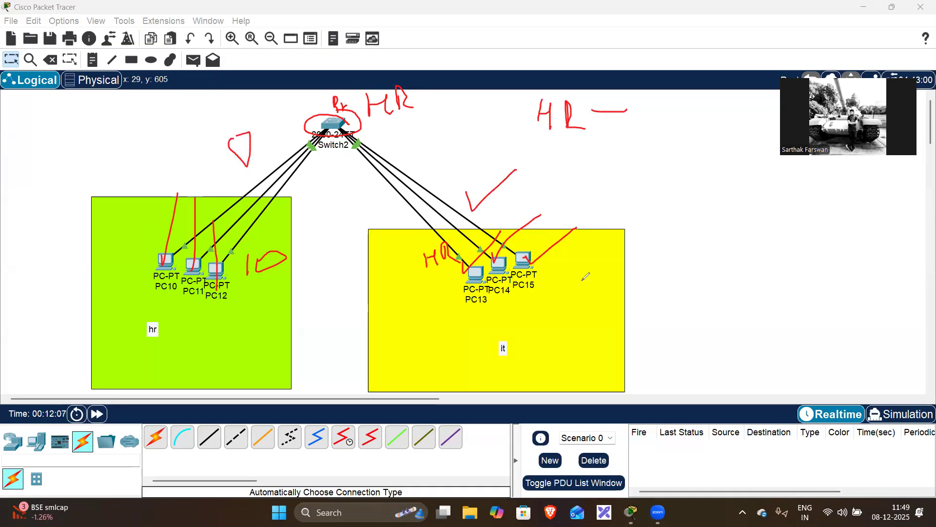
pyautogui.moveTo(532, 242)
pyautogui.mouseDown()
pyautogui.moveTo(456, 302)
pyautogui.moveTo(544, 233)
pyautogui.moveTo(622, 267)
pyautogui.moveTo(600, 285)
pyautogui.mouseUp()
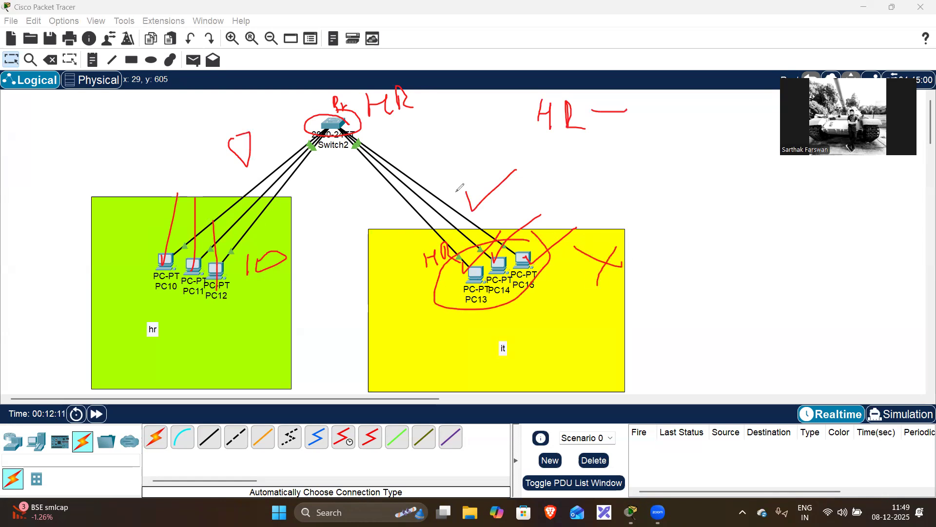
pyautogui.moveTo(116, 238)
pyautogui.mouseDown()
pyautogui.moveTo(122, 285)
pyautogui.moveTo(176, 239)
pyautogui.moveTo(137, 240)
pyautogui.mouseUp()
pyautogui.moveTo(166, 300); pyautogui.dragTo(239, 291)
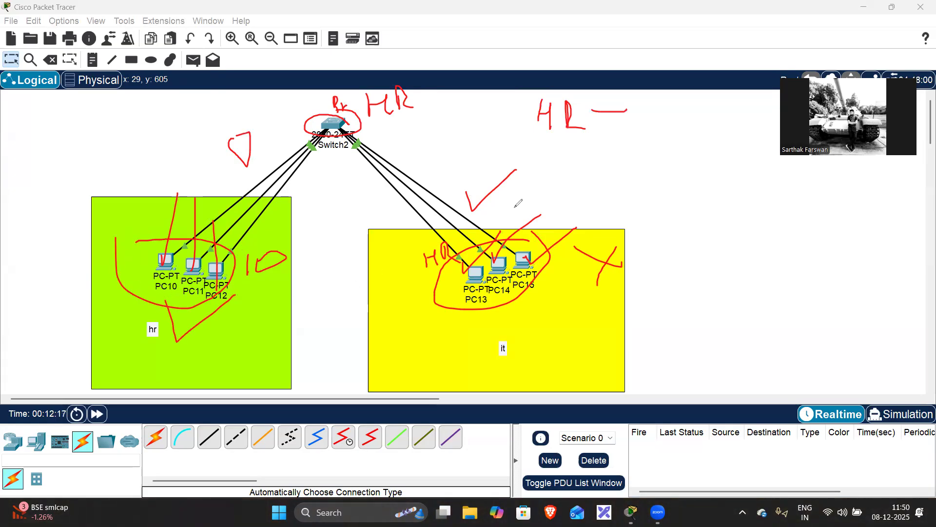
pyautogui.moveTo(447, 239)
pyautogui.mouseDown()
pyautogui.moveTo(417, 257)
pyautogui.moveTo(440, 245)
pyautogui.mouseUp()
pyautogui.moveTo(438, 151)
pyautogui.mouseDown()
pyautogui.moveTo(437, 196)
pyautogui.moveTo(473, 164)
pyautogui.mouseUp()
pyautogui.moveTo(490, 118)
pyautogui.mouseDown()
pyautogui.moveTo(482, 187)
pyautogui.moveTo(511, 161)
pyautogui.moveTo(516, 177)
pyautogui.moveTo(561, 165)
pyautogui.mouseUp()
pyautogui.click(553, 152)
pyautogui.moveTo(568, 140); pyautogui.dragTo(580, 171)
pyautogui.moveTo(466, 196); pyautogui.dragTo(617, 171)
pyautogui.moveTo(326, 161)
pyautogui.mouseDown()
pyautogui.moveTo(313, 183)
pyautogui.moveTo(333, 189)
pyautogui.mouseUp()
pyautogui.moveTo(333, 163); pyautogui.dragTo(365, 183)
pyautogui.moveTo(378, 141); pyautogui.dragTo(375, 195)
pyautogui.moveTo(315, 224); pyautogui.dragTo(417, 195)
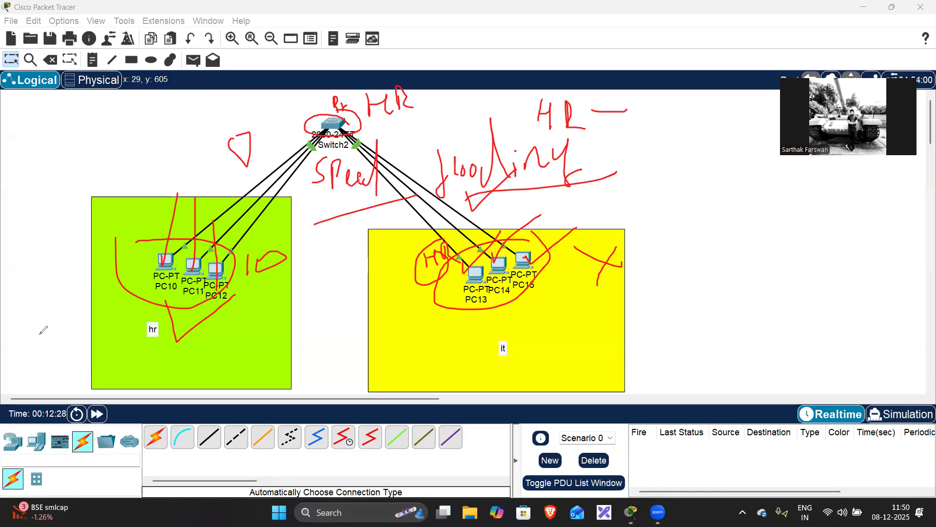
pyautogui.hotkey('ctrl', 'z')
pyautogui.hotkey('ctrl', 'z')
pyautogui.hotkey('ctrl', 'z')
pyautogui.hotkey('ctrl', 'z')
pyautogui.hotkey('ctrl', 'z')
pyautogui.hotkey('ctrl', 'z')
pyautogui.hotkey('ctrl', 'z')
pyautogui.hotkey('ctrl', 'z')
pyautogui.hotkey('ctrl', 'z')
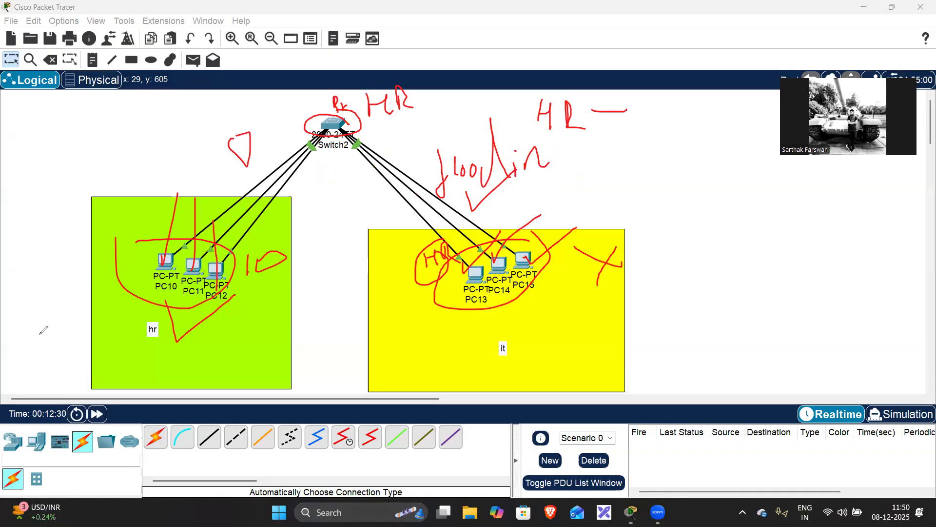
pyautogui.hotkey('ctrl', 'z')
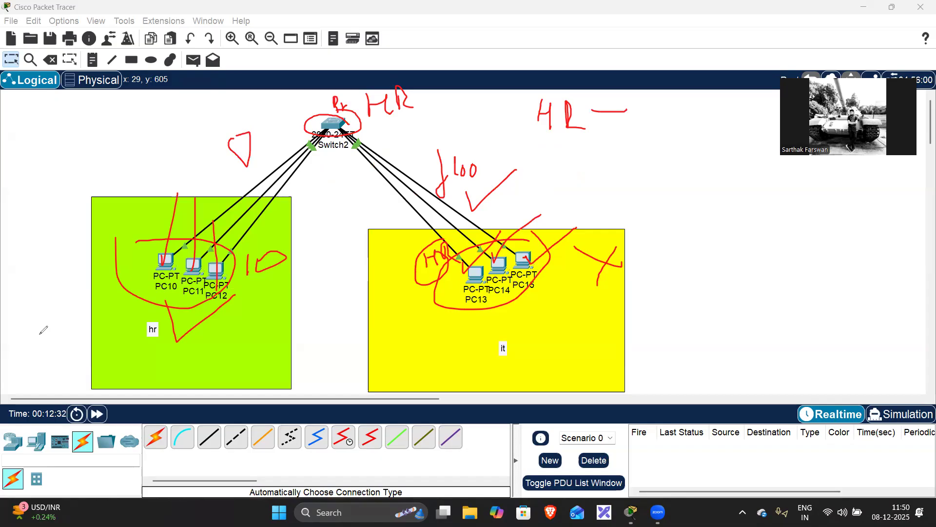
pyautogui.moveTo(697, 205)
pyautogui.mouseDown()
pyautogui.moveTo(714, 234)
pyautogui.moveTo(698, 209)
pyautogui.moveTo(633, 334)
pyautogui.mouseUp()
pyautogui.moveTo(847, 205)
pyautogui.mouseDown()
pyautogui.moveTo(880, 246)
pyautogui.moveTo(845, 207)
pyautogui.mouseUp()
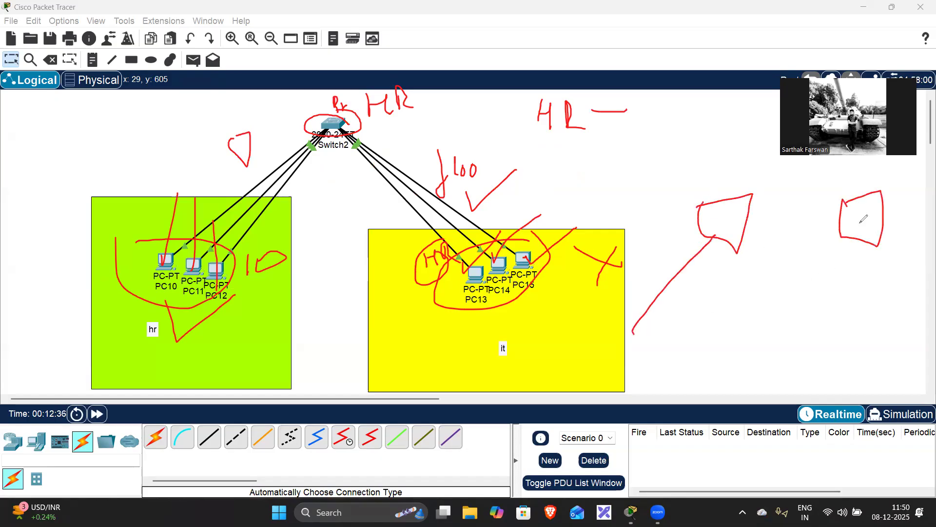
pyautogui.moveTo(850, 245); pyautogui.dragTo(900, 336)
pyautogui.click(38, 337)
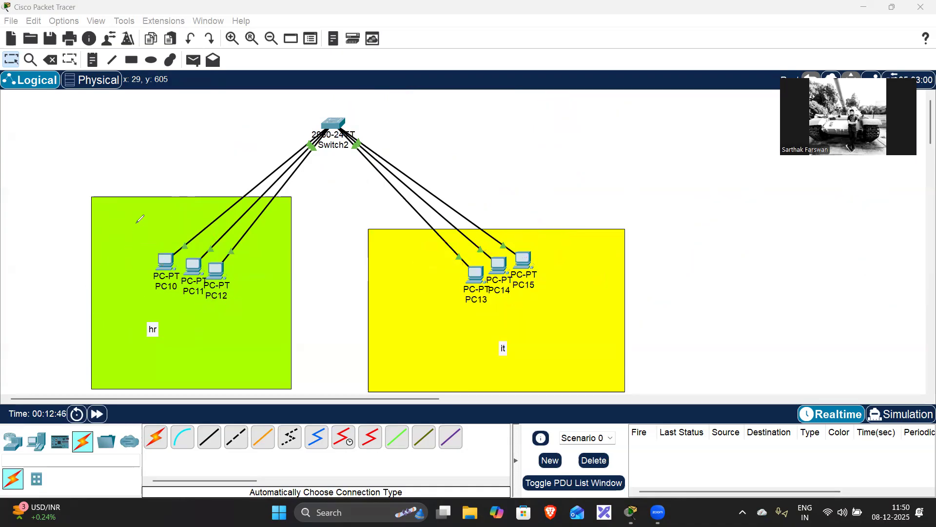
pyautogui.moveTo(126, 125)
pyautogui.mouseDown()
pyautogui.moveTo(164, 117)
pyautogui.moveTo(169, 147)
pyautogui.mouseUp()
pyautogui.moveTo(193, 133)
pyautogui.mouseDown()
pyautogui.moveTo(188, 142)
pyautogui.moveTo(201, 128)
pyautogui.moveTo(226, 135)
pyautogui.mouseUp()
pyautogui.moveTo(134, 254)
pyautogui.mouseDown()
pyautogui.moveTo(521, 205)
pyautogui.moveTo(214, 159)
pyautogui.moveTo(101, 218)
pyautogui.mouseUp()
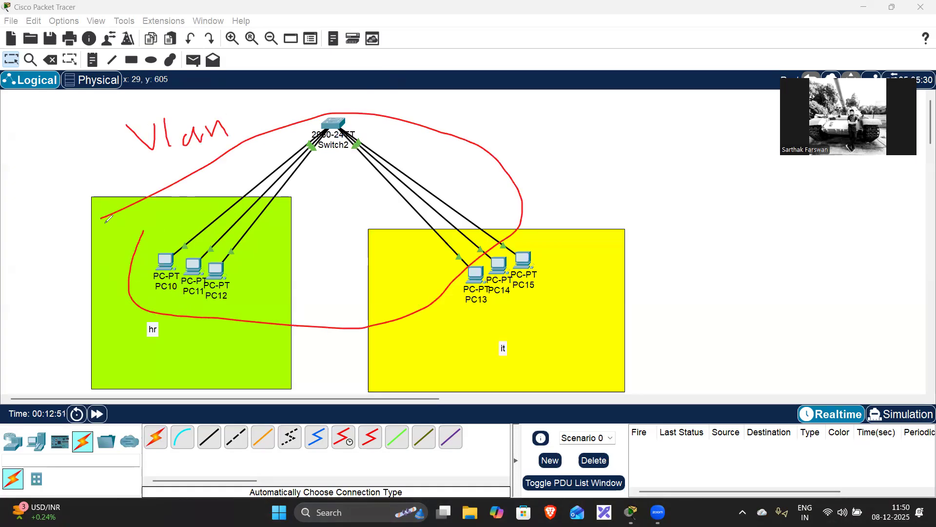
pyautogui.click(4, 324)
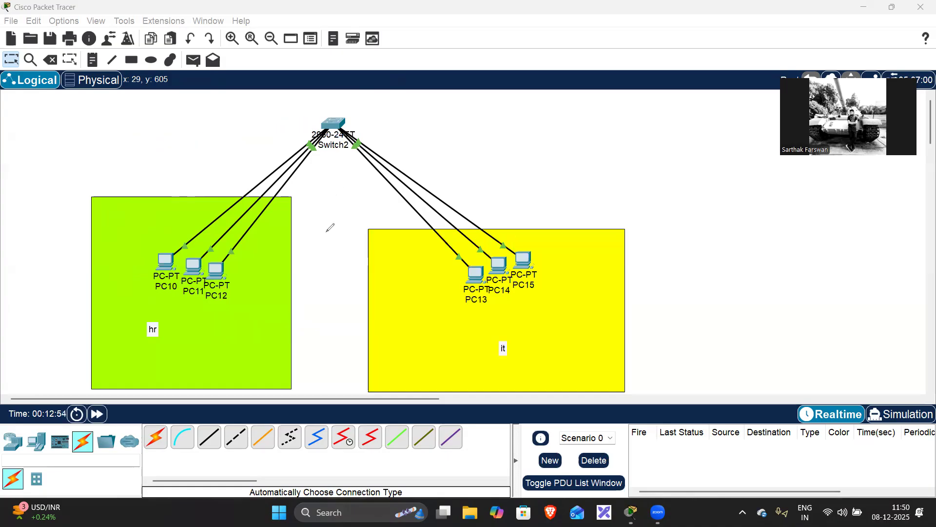
pyautogui.moveTo(174, 252)
pyautogui.mouseDown()
pyautogui.moveTo(239, 273)
pyautogui.moveTo(156, 247)
pyautogui.mouseUp()
pyautogui.moveTo(155, 298); pyautogui.dragTo(168, 327)
pyautogui.moveTo(525, 236); pyautogui.dragTo(499, 244)
pyautogui.moveTo(544, 263); pyautogui.dragTo(588, 291)
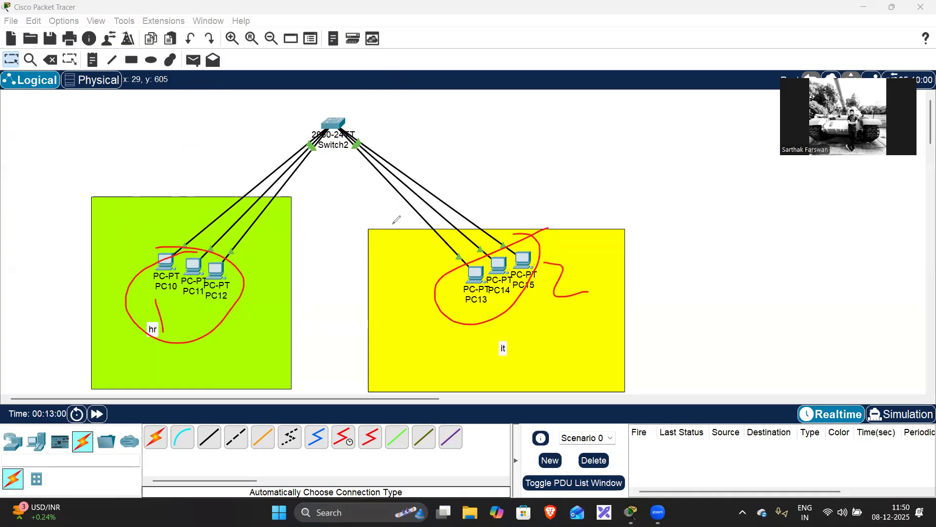
pyautogui.moveTo(148, 150); pyautogui.dragTo(149, 187)
pyautogui.moveTo(149, 171)
pyautogui.mouseDown()
pyautogui.moveTo(169, 165)
pyautogui.moveTo(176, 184)
pyautogui.mouseUp()
pyautogui.moveTo(183, 128)
pyautogui.mouseDown()
pyautogui.moveTo(177, 183)
pyautogui.moveTo(205, 163)
pyautogui.mouseUp()
pyautogui.moveTo(220, 127)
pyautogui.mouseDown()
pyautogui.moveTo(210, 155)
pyautogui.moveTo(224, 115)
pyautogui.mouseUp()
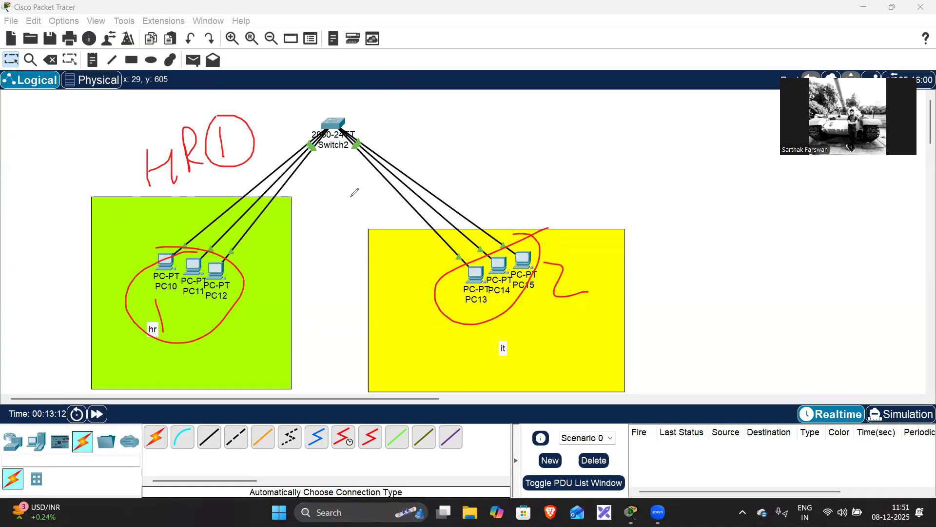
pyautogui.moveTo(325, 139); pyautogui.dragTo(293, 408)
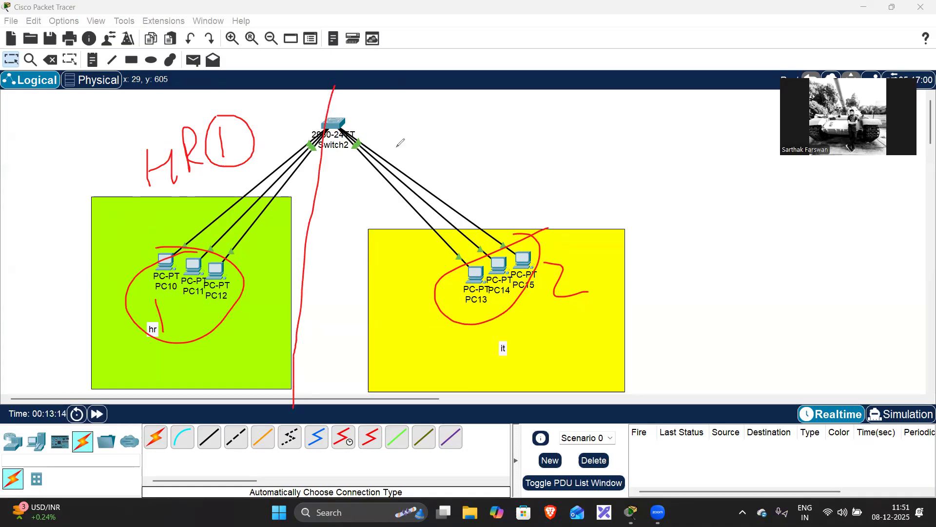
pyautogui.moveTo(405, 104); pyautogui.dragTo(450, 122)
pyautogui.moveTo(408, 259)
pyautogui.mouseDown()
pyautogui.moveTo(355, 210)
pyautogui.moveTo(210, 253)
pyautogui.mouseUp()
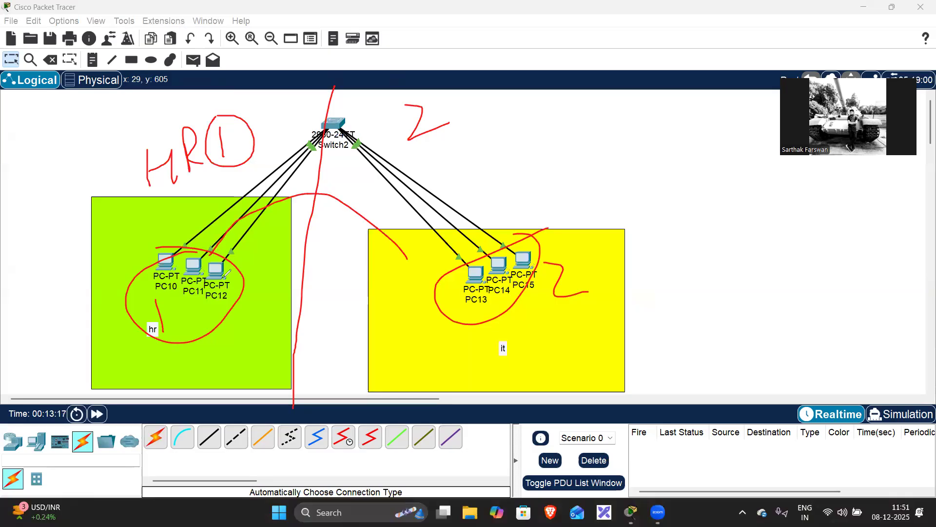
pyautogui.hotkey('ctrl', 'z')
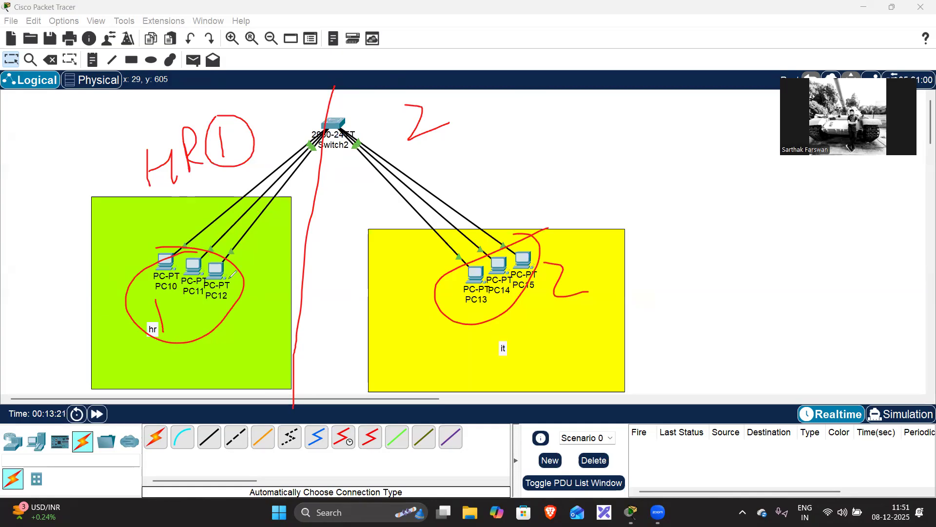
pyautogui.moveTo(241, 299); pyautogui.dragTo(304, 303)
pyautogui.moveTo(424, 288); pyautogui.dragTo(337, 298)
pyautogui.moveTo(337, 289); pyautogui.dragTo(391, 294)
pyautogui.moveTo(359, 279); pyautogui.dragTo(341, 308)
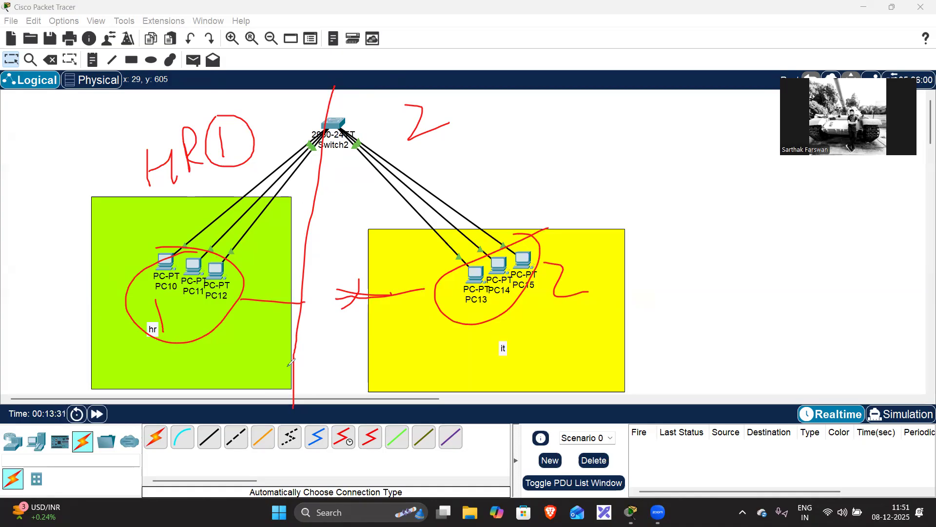
pyautogui.moveTo(330, 219); pyautogui.dragTo(340, 216)
pyautogui.moveTo(352, 213)
pyautogui.mouseDown()
pyautogui.moveTo(358, 228)
pyautogui.moveTo(391, 217)
pyautogui.moveTo(391, 230)
pyautogui.mouseUp()
pyautogui.moveTo(439, 170); pyautogui.dragTo(438, 206)
pyautogui.moveTo(444, 147); pyautogui.dragTo(437, 205)
pyautogui.moveTo(447, 155)
pyautogui.mouseDown()
pyautogui.moveTo(469, 189)
pyautogui.moveTo(491, 182)
pyautogui.mouseUp()
pyautogui.moveTo(498, 143); pyautogui.dragTo(499, 178)
pyautogui.moveTo(495, 171)
pyautogui.mouseDown()
pyautogui.moveTo(537, 174)
pyautogui.moveTo(541, 198)
pyautogui.moveTo(565, 180)
pyautogui.mouseUp()
pyautogui.moveTo(466, 204); pyautogui.dragTo(595, 190)
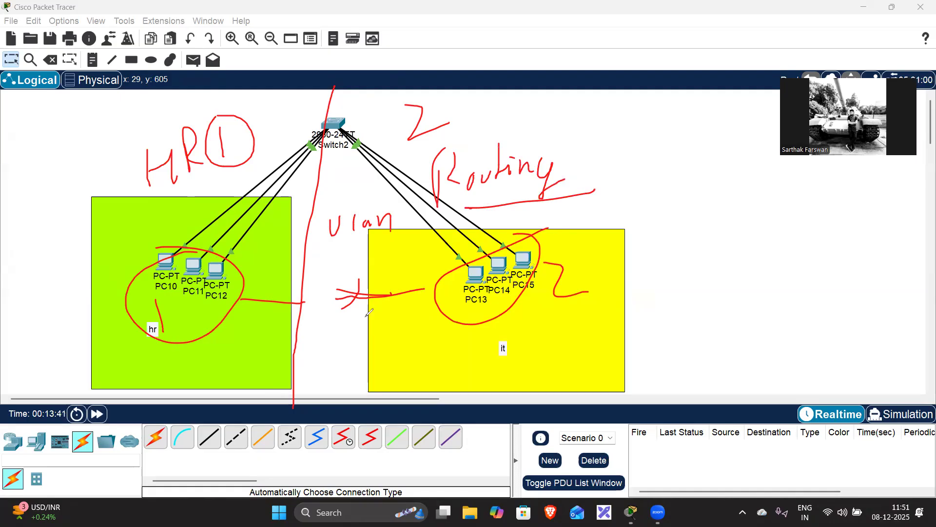
pyautogui.click(69, 330)
pyautogui.press('Escape')
# Step: Open the command line of Switch2 and enter privileged mode with enable
pyautogui.click(333, 123)
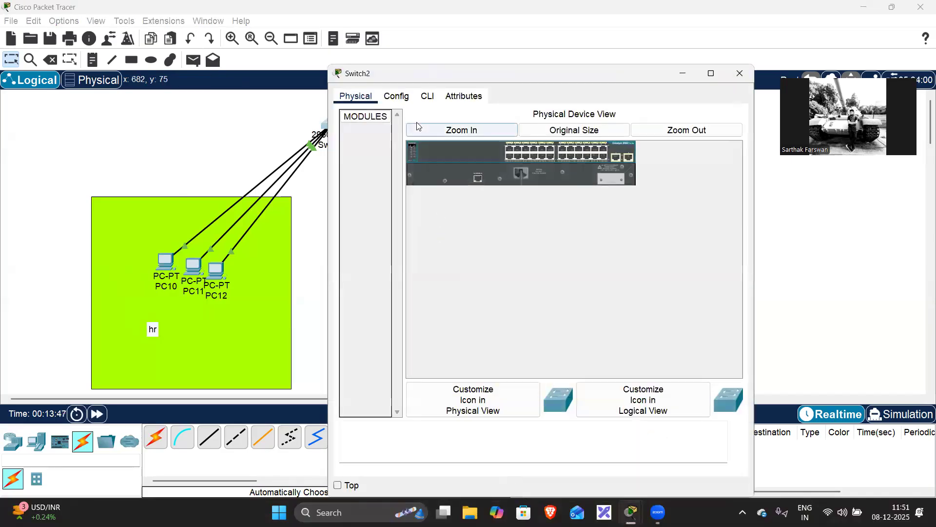
pyautogui.click(399, 97)
pyautogui.click(427, 98)
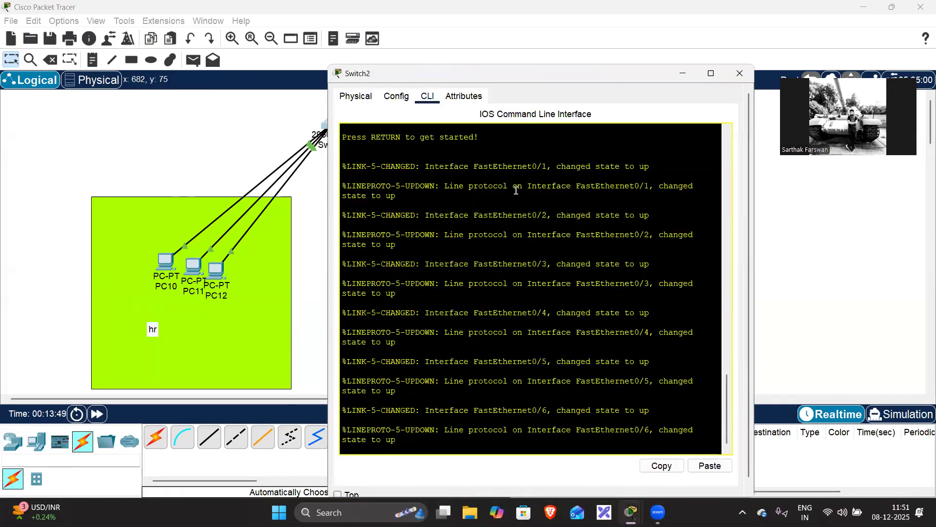
pyautogui.press('Return')
pyautogui.press('Return')
pyautogui.press('Return')
pyautogui.press('Return')
pyautogui.press('Return')
pyautogui.write('en')
pyautogui.press('Tab')
pyautogui.press('Return')
pyautogui.press('Return')
pyautogui.press('Return')
pyautogui.press('Return')
# Step: Run show vlan on Switch2 and examine which ports belong to the default VLAN
pyautogui.write('show vlan')
pyautogui.press('Return')
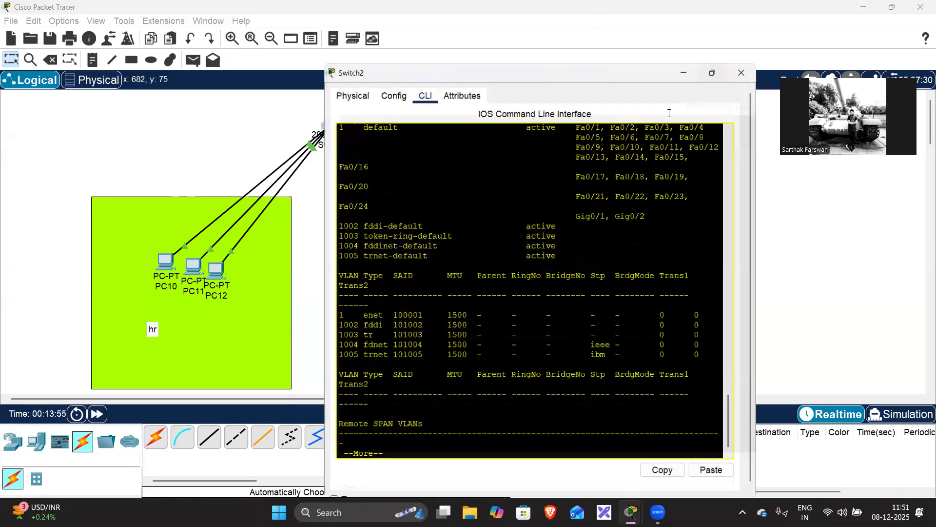
pyautogui.click(708, 74)
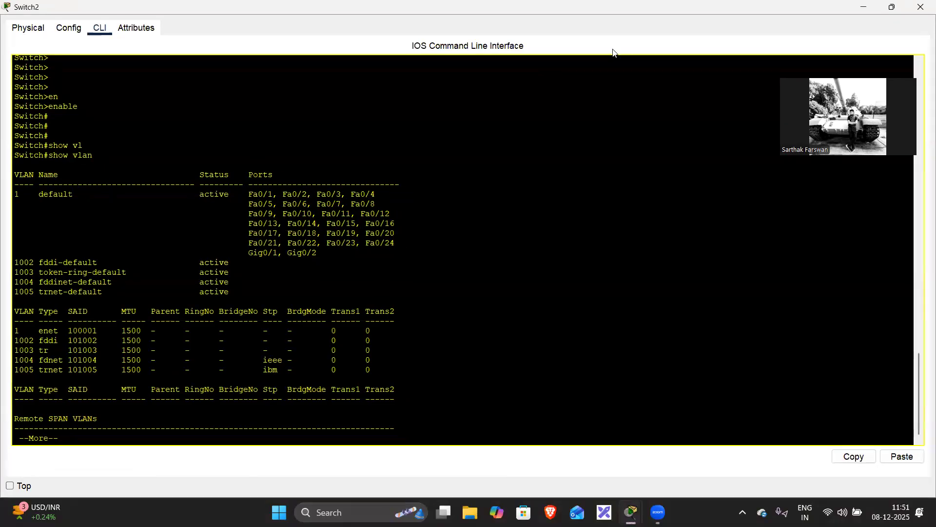
pyautogui.doubleClick(547, 14)
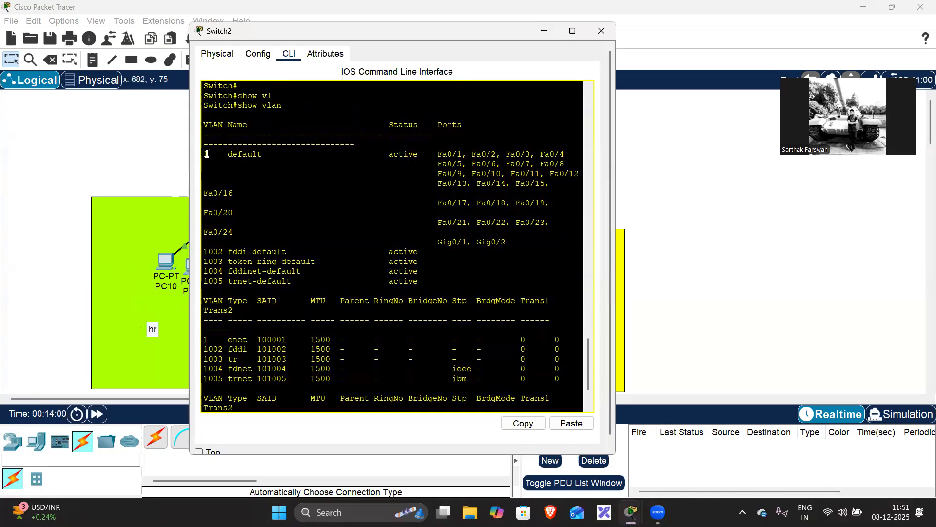
pyautogui.click(175, 163)
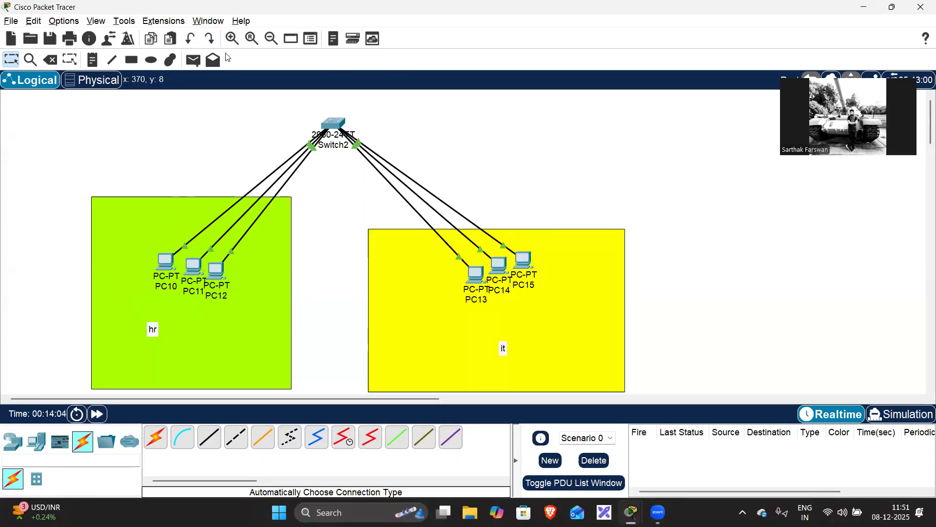
pyautogui.hotkey('alt', 'Tab')
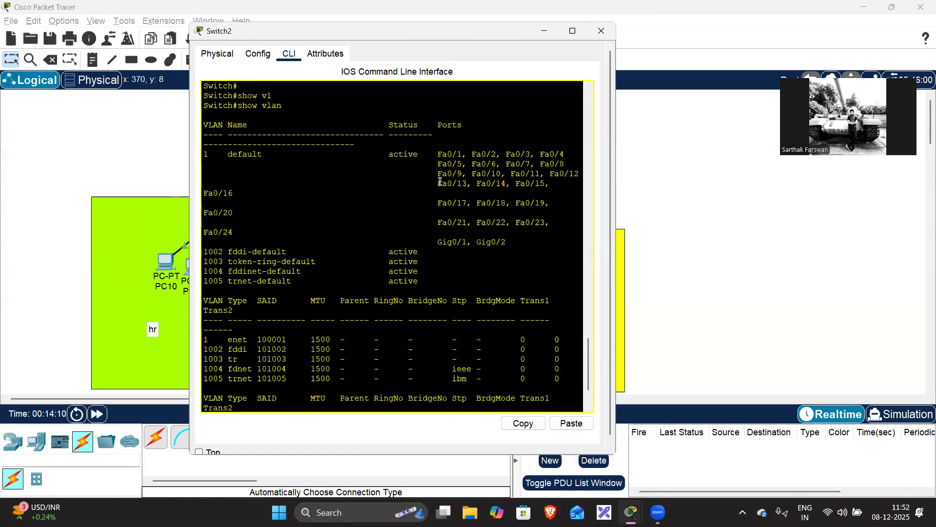
pyautogui.moveTo(442, 155); pyautogui.dragTo(480, 155)
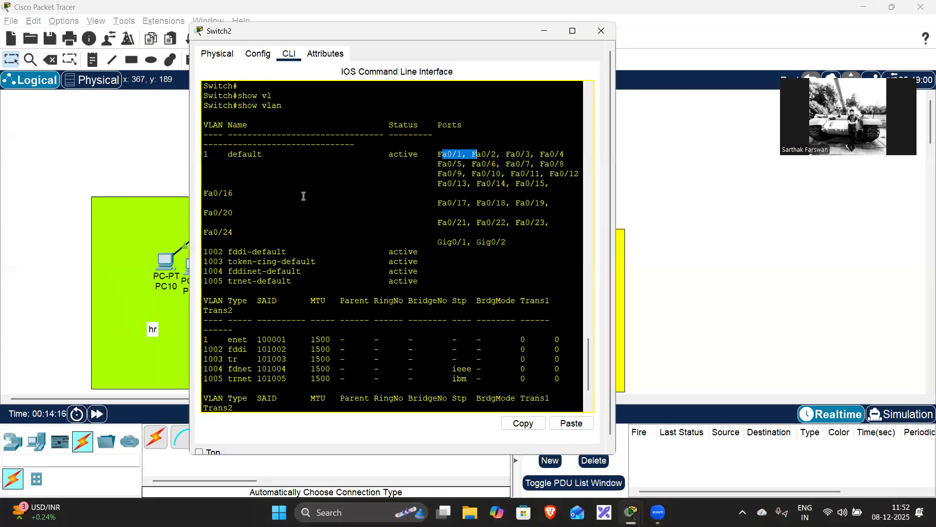
pyautogui.click(531, 272)
pyautogui.press('Return')
pyautogui.press('Return')
pyautogui.press('Return')
pyautogui.press('Return')
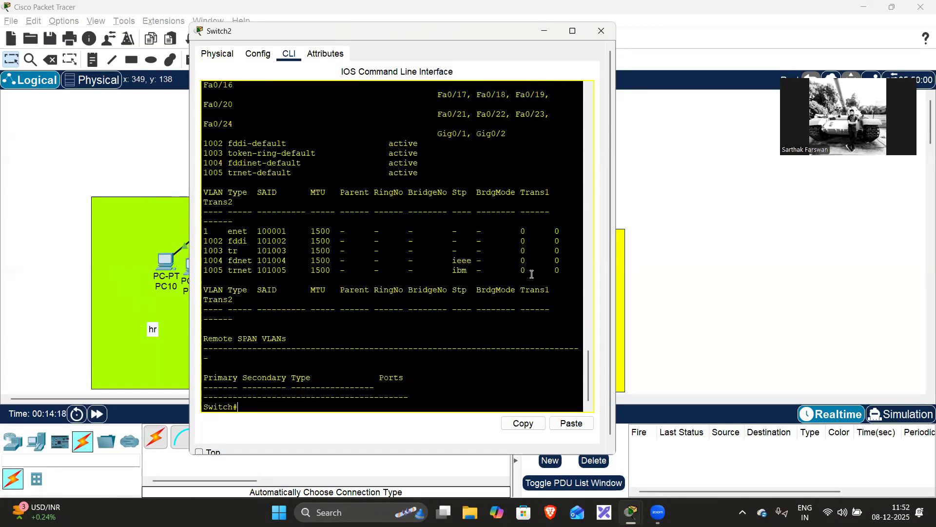
# Step: Enter global configuration mode on Switch2 with conf t
pyautogui.press('Return')
pyautogui.write('con')
pyautogui.press('Tab')
pyautogui.press('Return')
pyautogui.write('conft')
pyautogui.press('Tab')
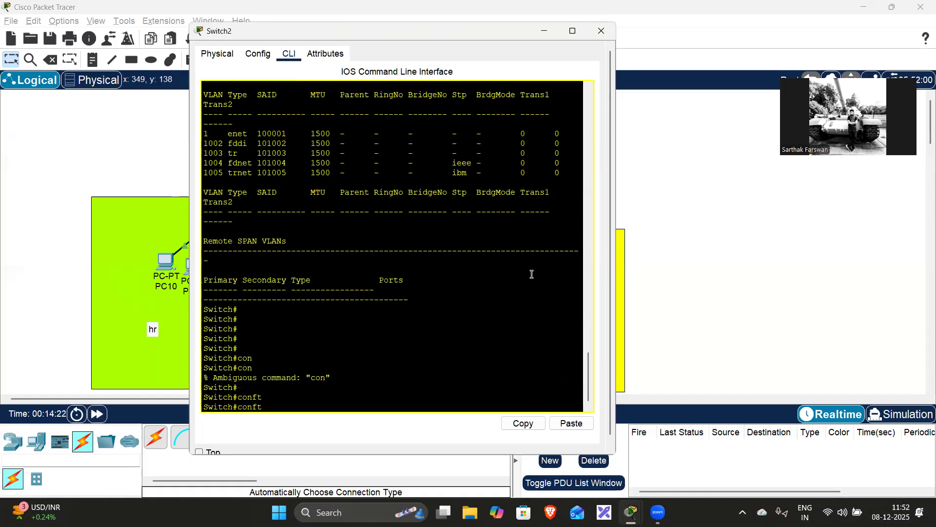
pyautogui.write('t')
pyautogui.press('Return')
pyautogui.press('Return')
pyautogui.press('Return')
pyautogui.press('Return')
pyautogui.press('Return')
pyautogui.press('Return')
pyautogui.press('Return')
pyautogui.press('Return')
pyautogui.press('Return')
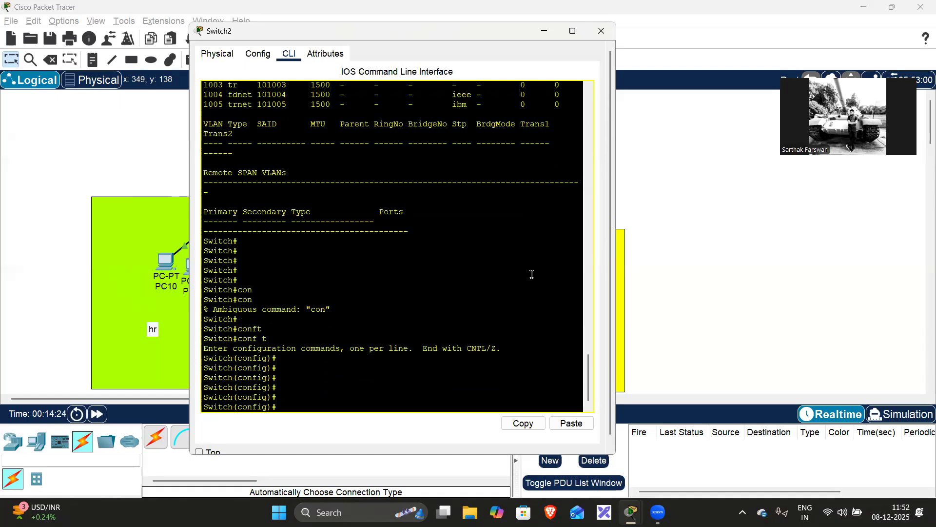
# Step: Check the switch ports of the hr links in the topology and enter configuration for int range fa0/1-3
pyautogui.write('ri')
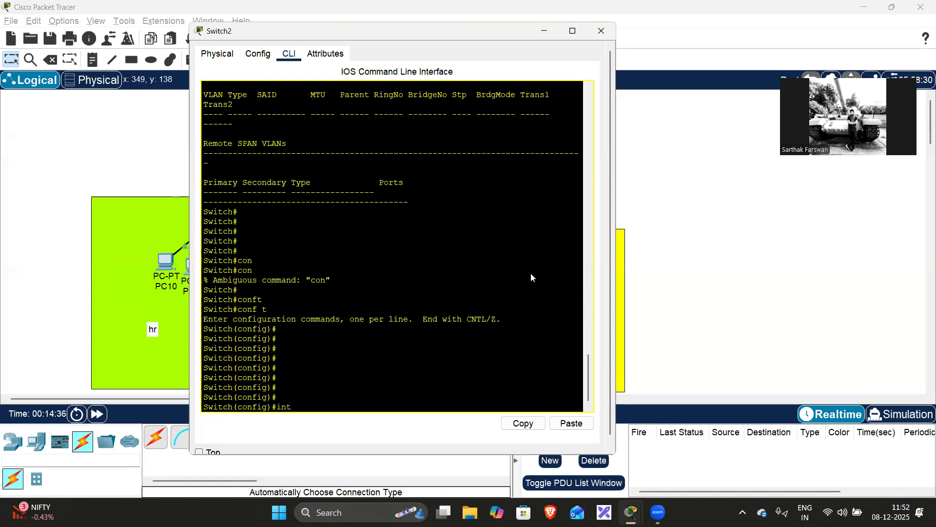
pyautogui.click(544, 31)
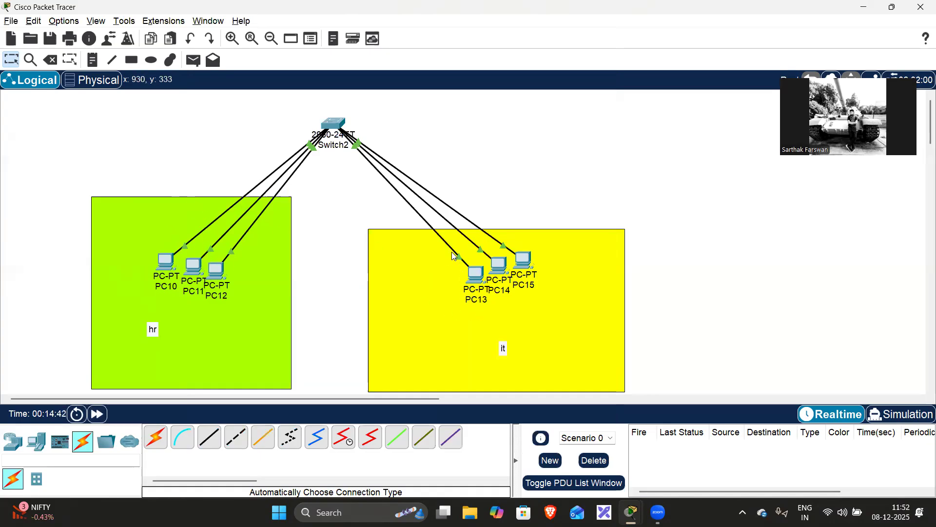
pyautogui.moveTo(461, 257)
pyautogui.moveTo(461, 236)
pyautogui.hotkey('alt', 'Tab')
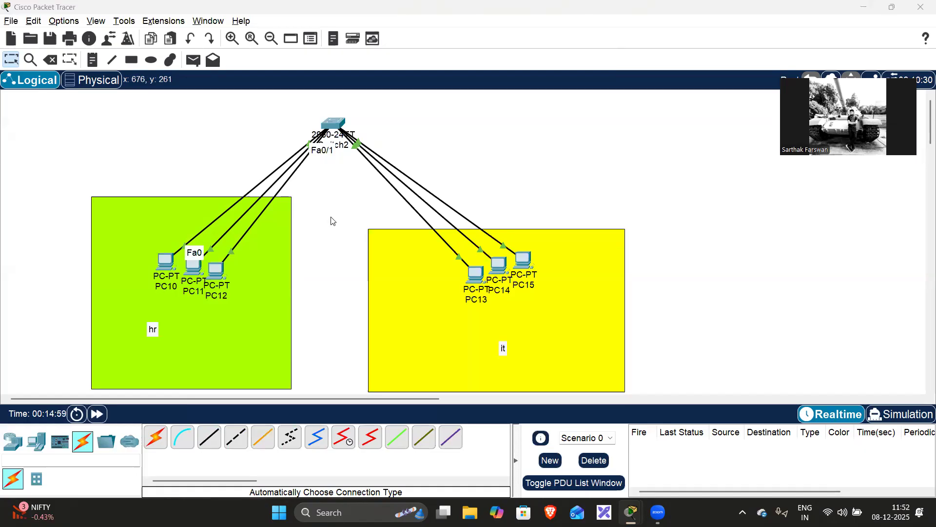
pyautogui.write('fa0')
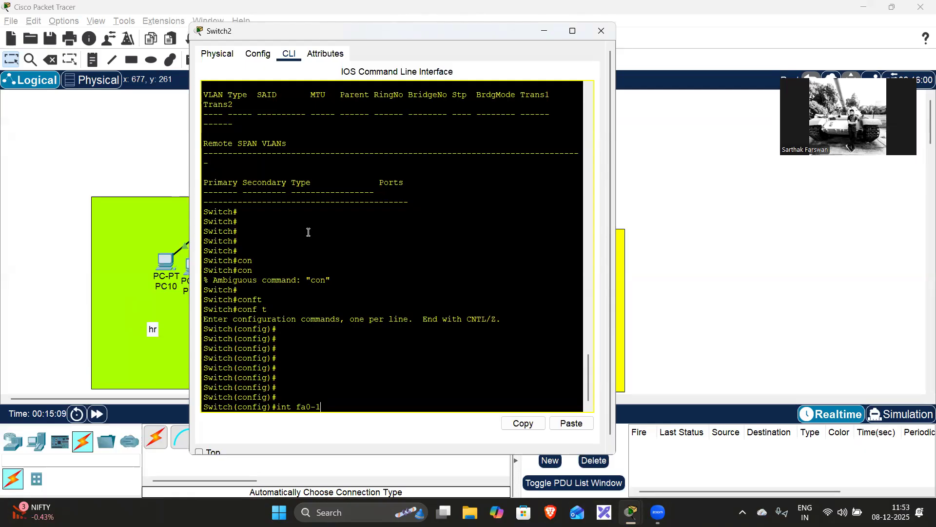
pyautogui.write('-1')
pyautogui.press('BackSpace')
pyautogui.press('BackSpace')
pyautogui.press('BackSpace')
pyautogui.press('BackSpace')
pyautogui.press('BackSpace')
pyautogui.write('range')
pyautogui.press('BackSpace')
pyautogui.press('BackSpace')
pyautogui.write('0/1-')
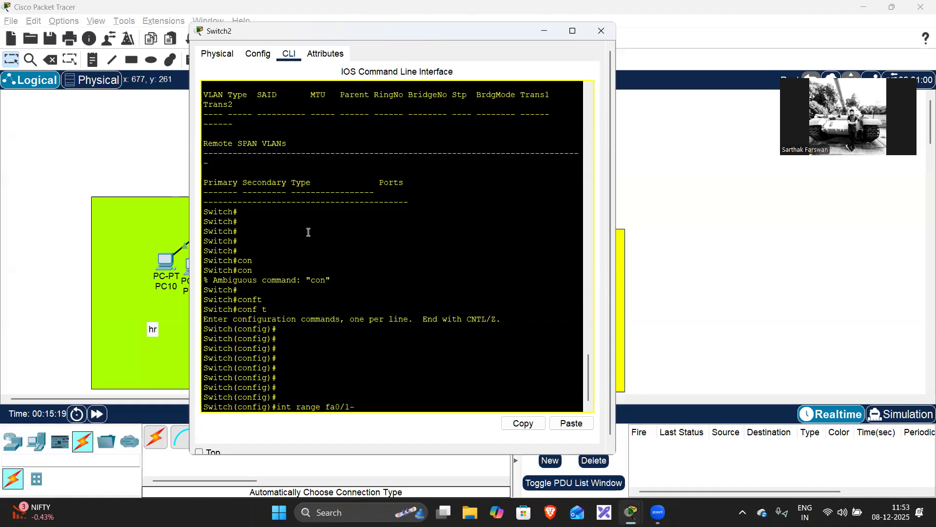
pyautogui.write('3')
pyautogui.press('Return')
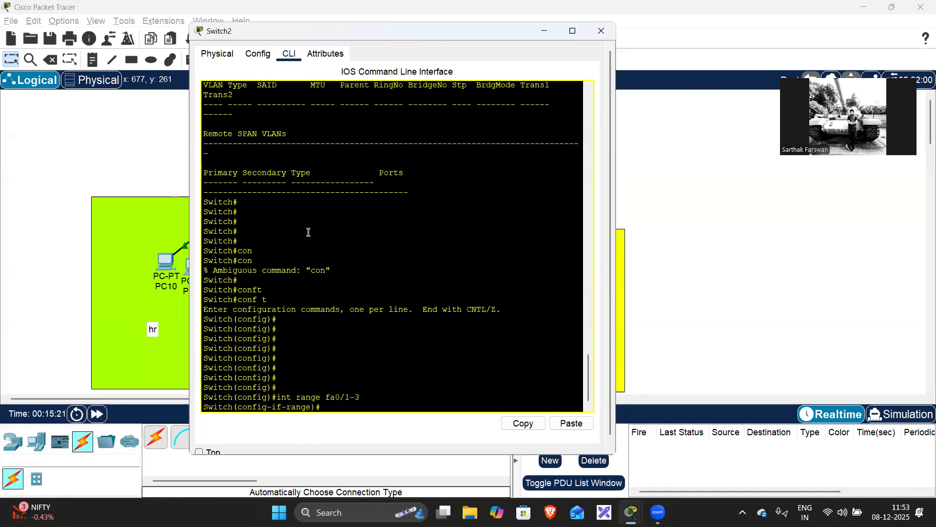
# Step: Set ports fa0/1-3 to switchport mode access and exit to global configuration mode
pyautogui.write('swi')
pyautogui.press('Tab')
pyautogui.write('mode')
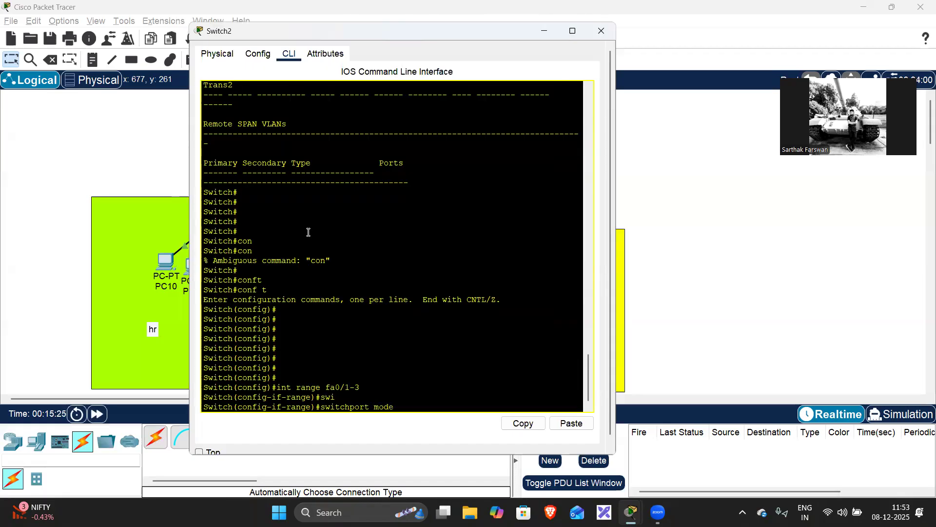
pyautogui.write(' ac')
pyautogui.press('Tab')
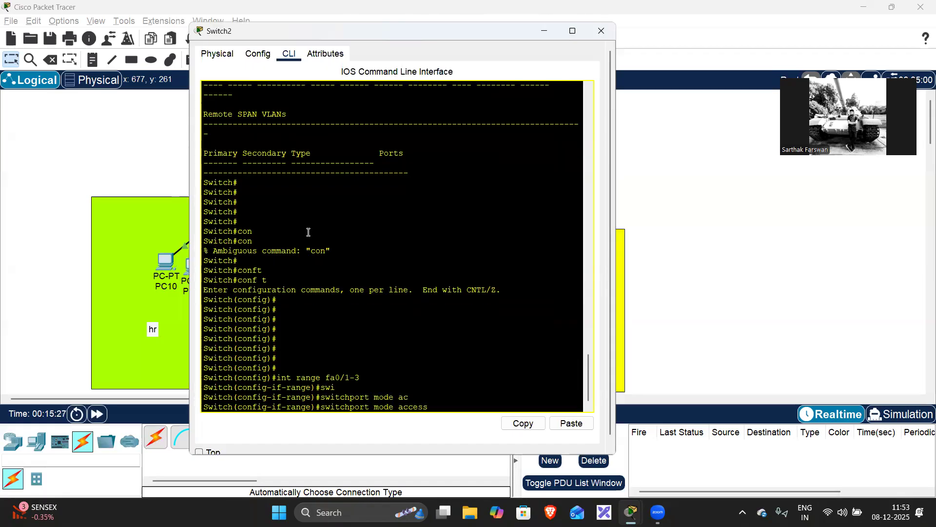
pyautogui.press('Return')
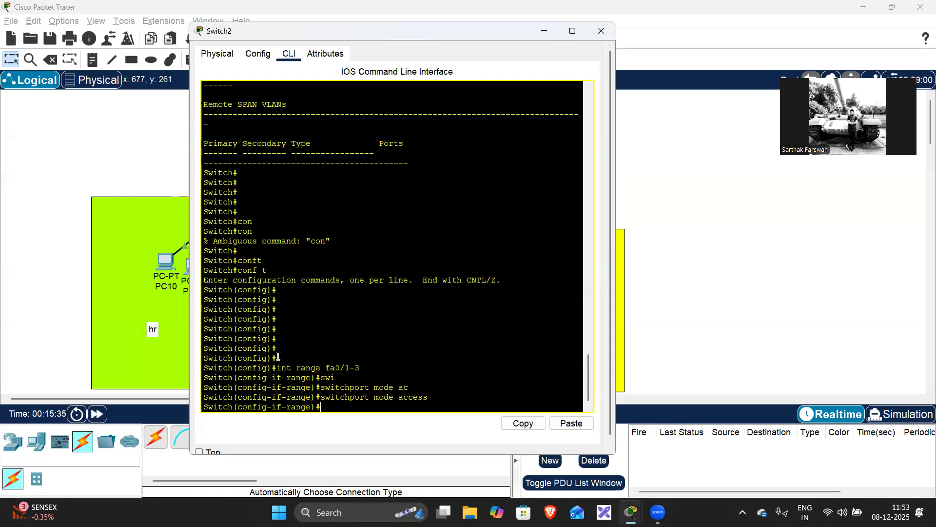
pyautogui.write('t')
pyautogui.press('Return')
pyautogui.press('Return')
pyautogui.press('Return')
pyautogui.press('Return')
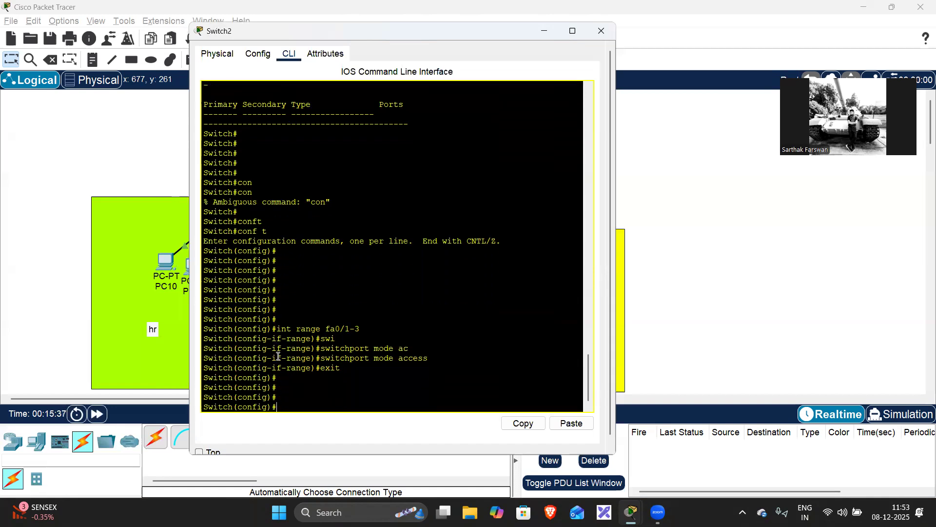
# Step: Create VLAN 2 on the switch, name it HR and exit its configuration
pyautogui.write('vla')
pyautogui.write('n 3')
pyautogui.press('BackSpace')
pyautogui.press('BackSpace')
pyautogui.write('2')
pyautogui.press('Return')
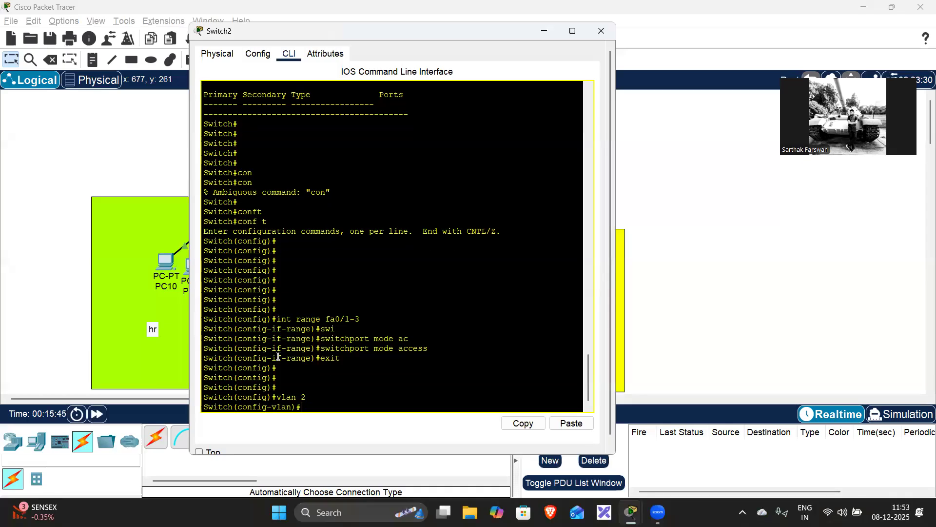
pyautogui.write('name HR')
pyautogui.press('Return')
pyautogui.write('exit')
pyautogui.press('Return')
# Step: Create VLAN 3 on the switch, name it IT and exit its configuration
pyautogui.write('vlan 3')
pyautogui.press('Return')
pyautogui.write('name IT')
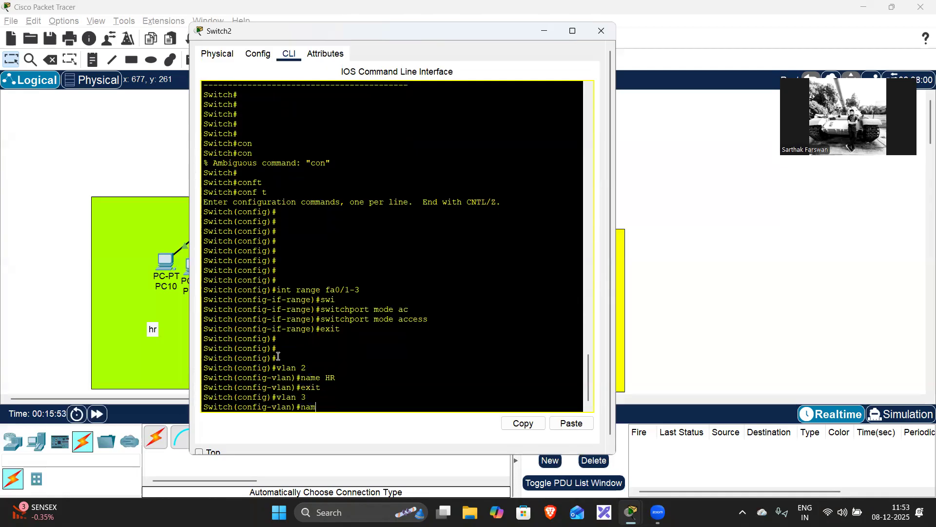
pyautogui.press('Return')
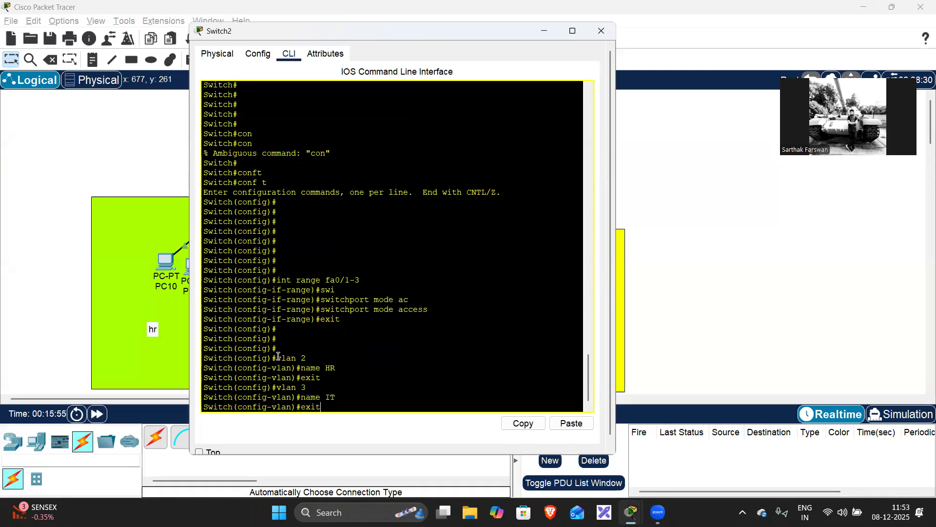
pyautogui.write('exit')
pyautogui.press('Return')
# Step: Recall the int range fa0/1-3 command from the history to configure the hr ports again
pyautogui.press('Up')
pyautogui.press('Up')
pyautogui.press('Up')
pyautogui.press('Up')
pyautogui.press('Up')
pyautogui.press('Up')
pyautogui.press('Up')
pyautogui.press('Up')
pyautogui.press('Up')
pyautogui.press('Up')
pyautogui.press('Up')
pyautogui.press('Down')
pyautogui.press('Up')
pyautogui.press('Return')
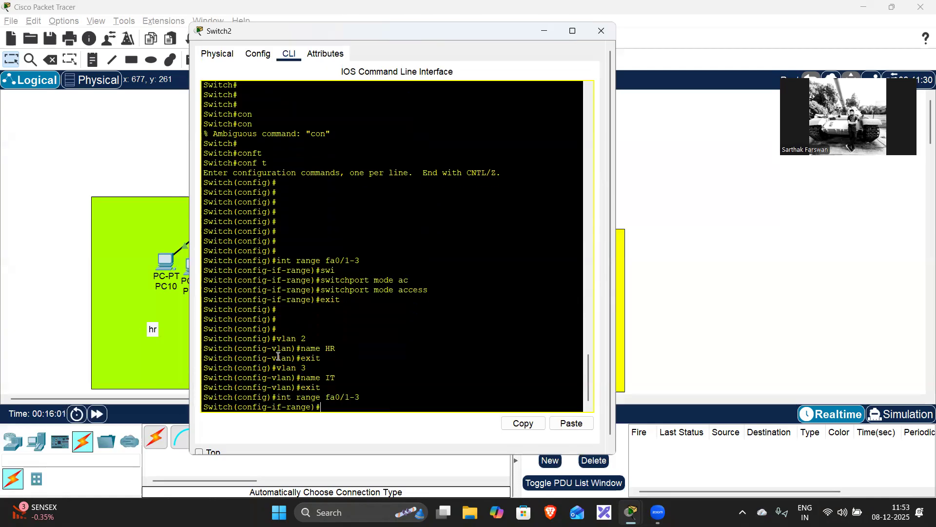
# Step: Assign ports fa0/1-3 to the HR VLAN with switchport access vlan 2
pyautogui.press('Up')
pyautogui.press('Up')
pyautogui.press('Down')
pyautogui.press('Down')
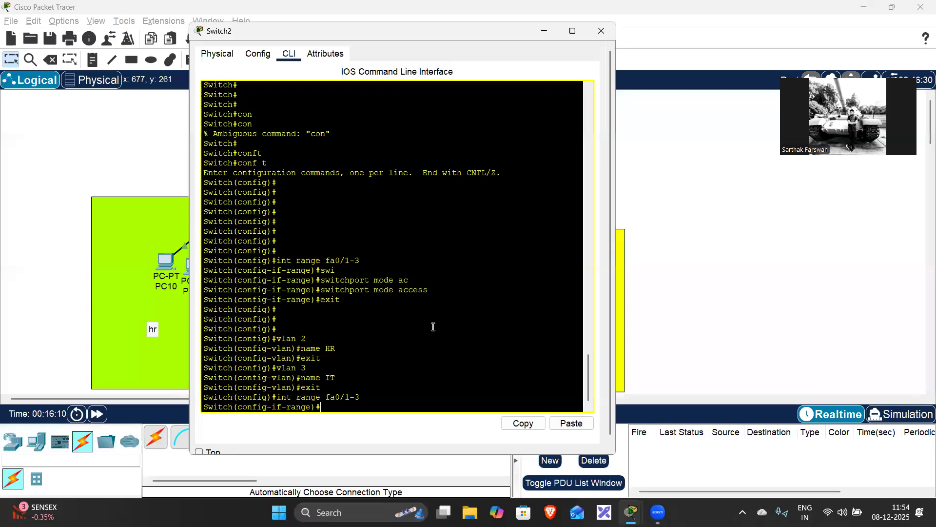
pyautogui.write('swi')
pyautogui.press('Tab')
pyautogui.write('ac')
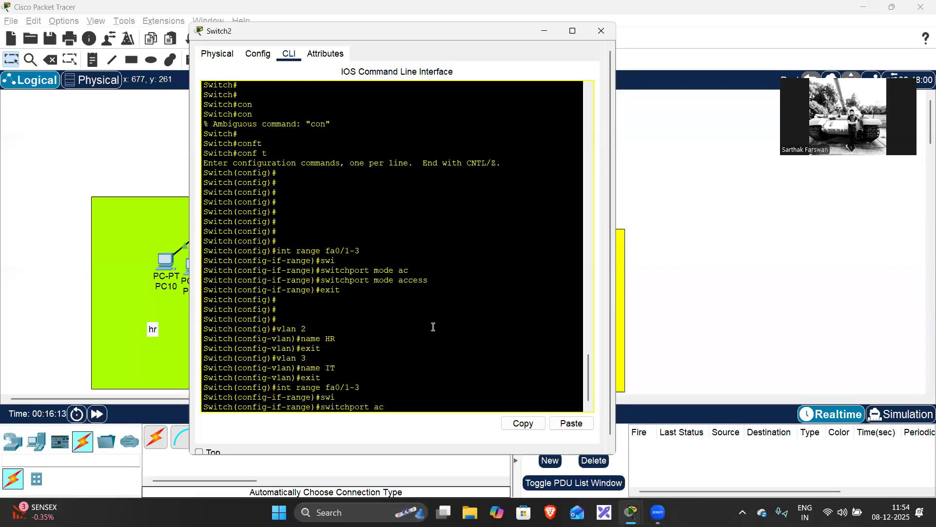
pyautogui.write('c')
pyautogui.press('Tab')
pyautogui.write('vla')
pyautogui.press('Tab')
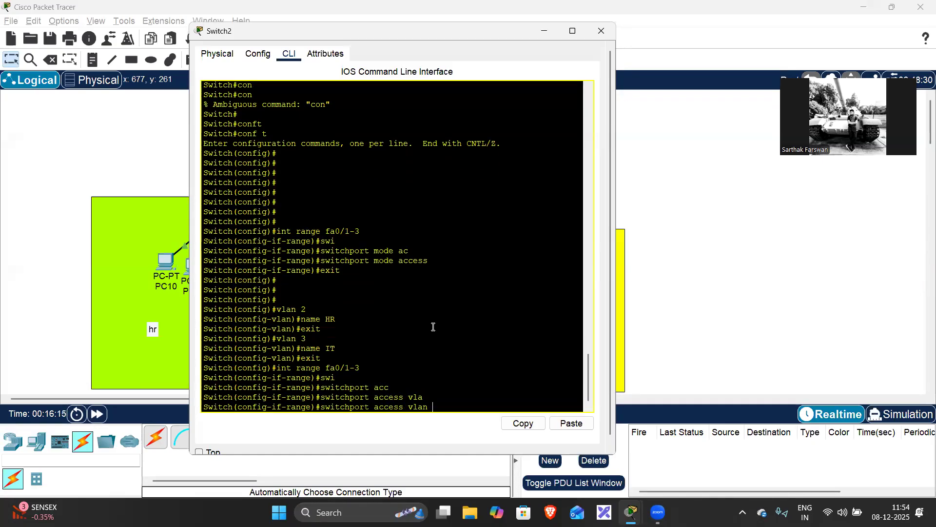
pyautogui.press('Return')
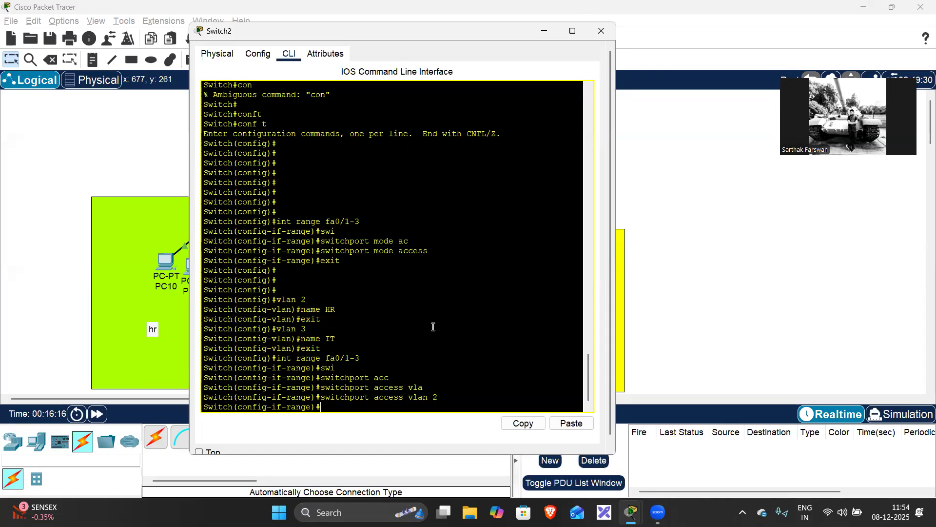
# Step: Try to clear the switch console, and check on the topology which switch ports the it PCs are connected to
pyautogui.write('clear')
pyautogui.press('Return')
pyautogui.click(544, 31)
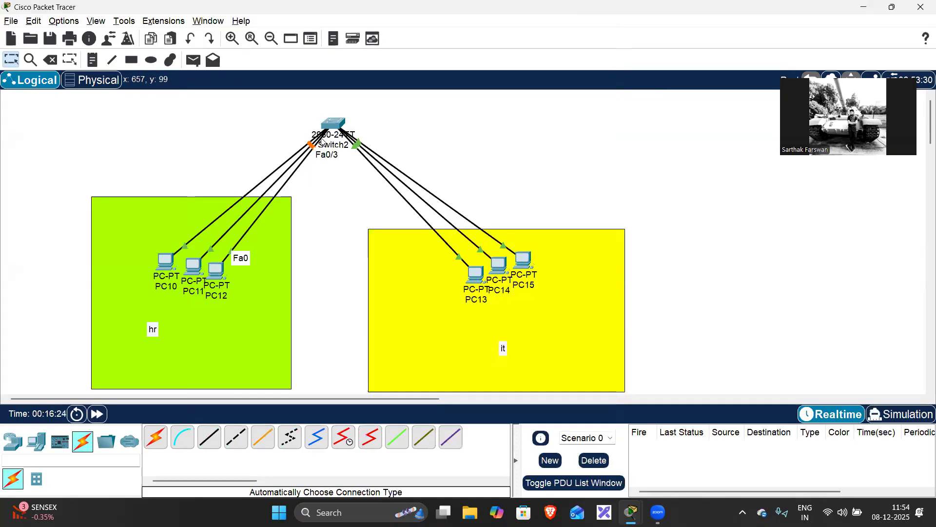
pyautogui.moveTo(367, 200); pyautogui.dragTo(561, 334)
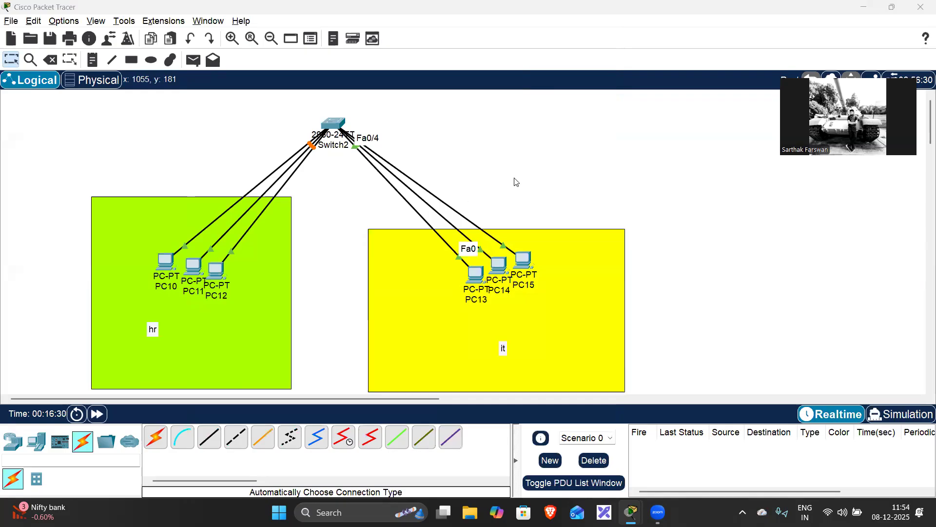
# Step: Return to the Switch2 console and exit the interface range configuration to global configuration mode
pyautogui.hotkey('alt', 'Tab')
pyautogui.write('exit')
pyautogui.press('Return')
pyautogui.press('Return')
pyautogui.press('Return')
pyautogui.press('Return')
pyautogui.press('Return')
pyautogui.press('Return')
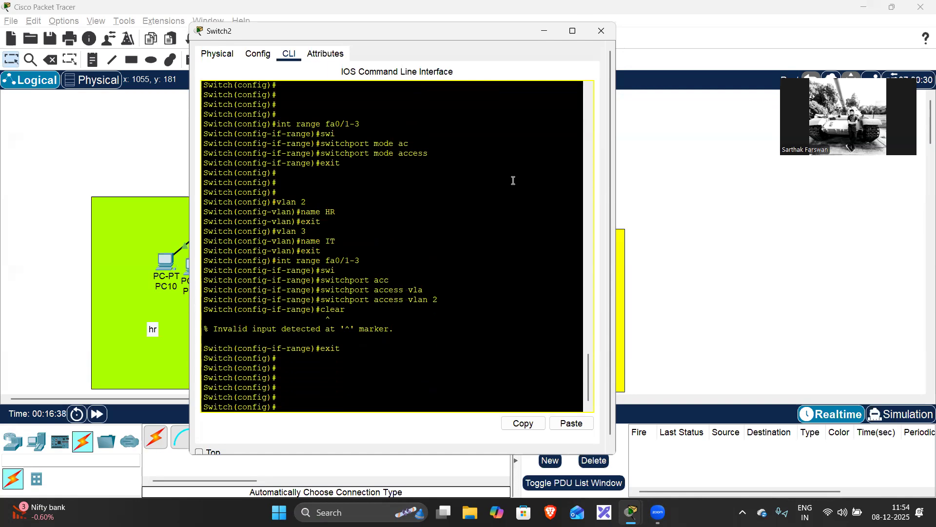
# Step: Enter interface range fa0/4-6 and set these it ports to access mode with switchport mode access
pyautogui.moveTo(394, 153); pyautogui.dragTo(418, 154)
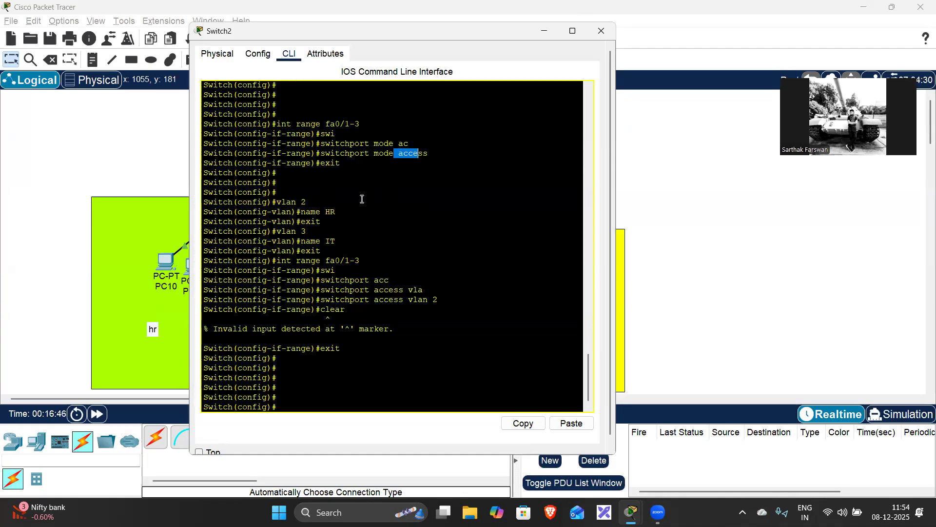
pyautogui.click(357, 231)
pyautogui.write('int range fa')
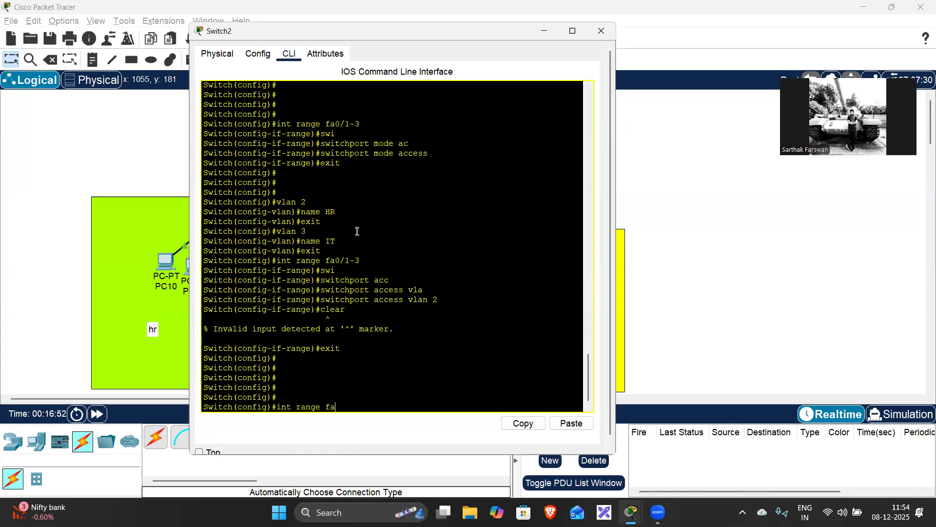
pyautogui.write('0/4-6')
pyautogui.press('Return')
pyautogui.write('sw')
pyautogui.press('Tab')
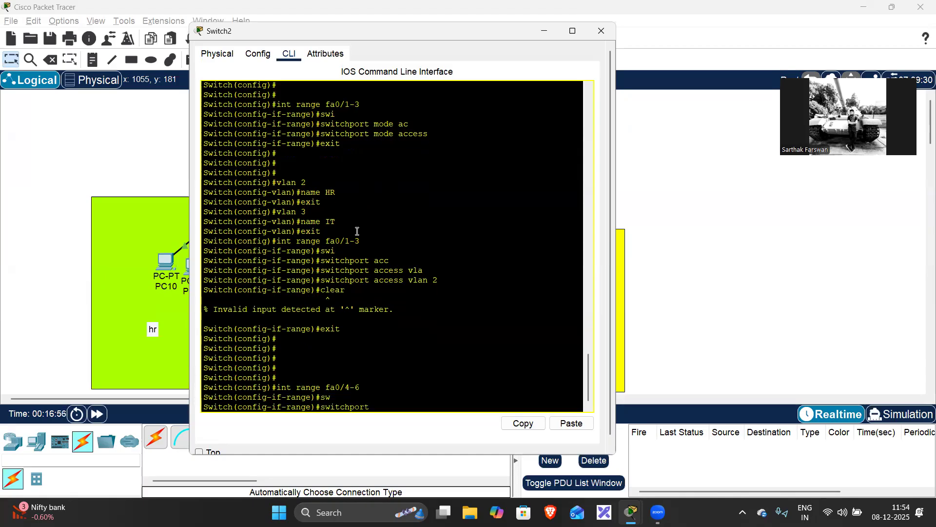
pyautogui.write('m')
pyautogui.press('Tab')
pyautogui.press('Tab')
pyautogui.write('a')
pyautogui.press('Tab')
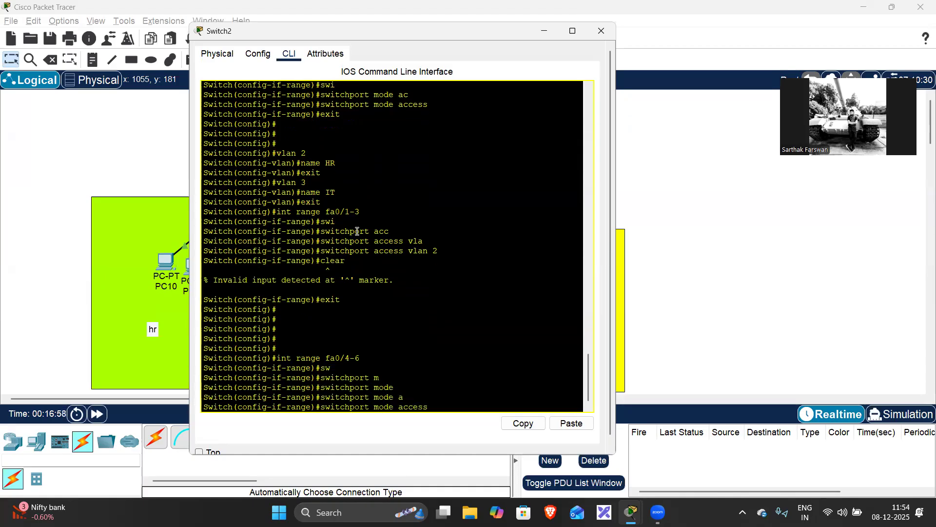
pyautogui.press('Return')
# Step: Assign ports fa0/4-6 to the IT VLAN with switchport access vlan 3 and exit the range configuration
pyautogui.write('switchport')
pyautogui.press('Tab')
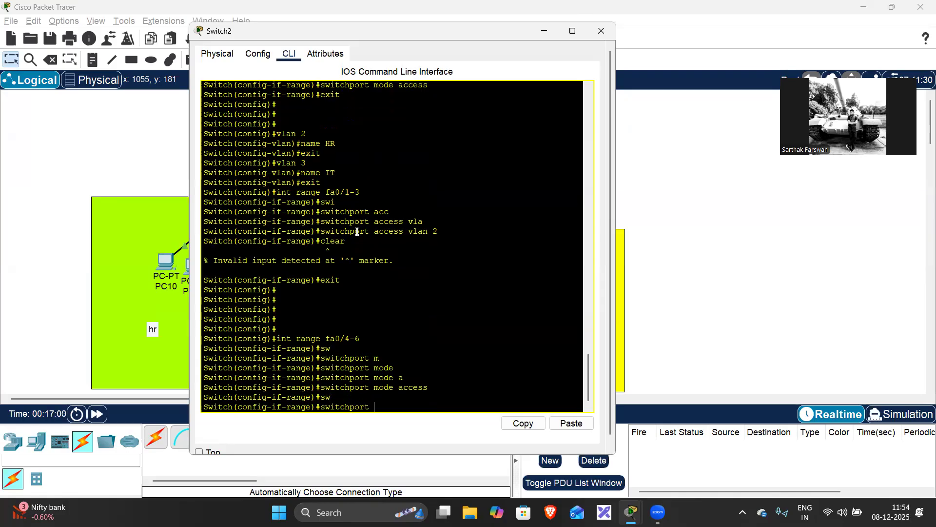
pyautogui.write('a')
pyautogui.press('Tab')
pyautogui.write('vlan')
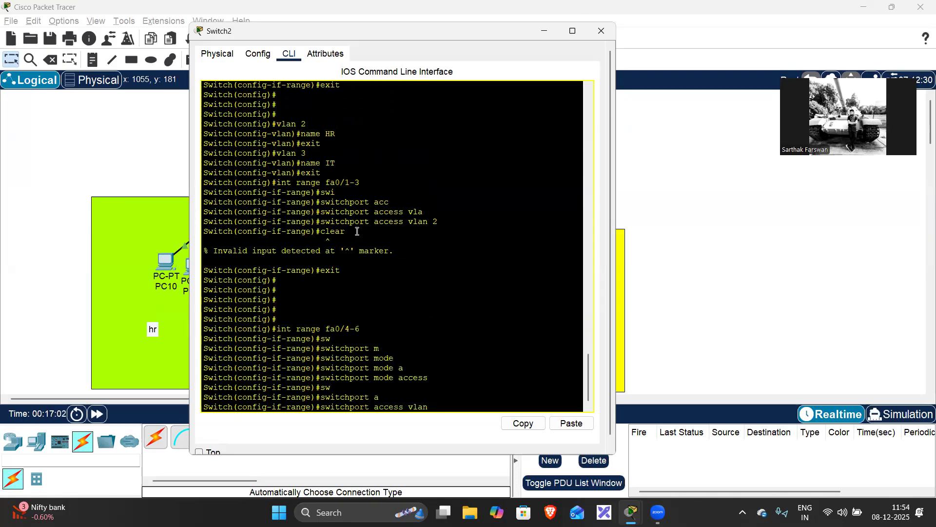
pyautogui.write(' 3')
pyautogui.press('Return')
pyautogui.write('exit')
pyautogui.press('Return')
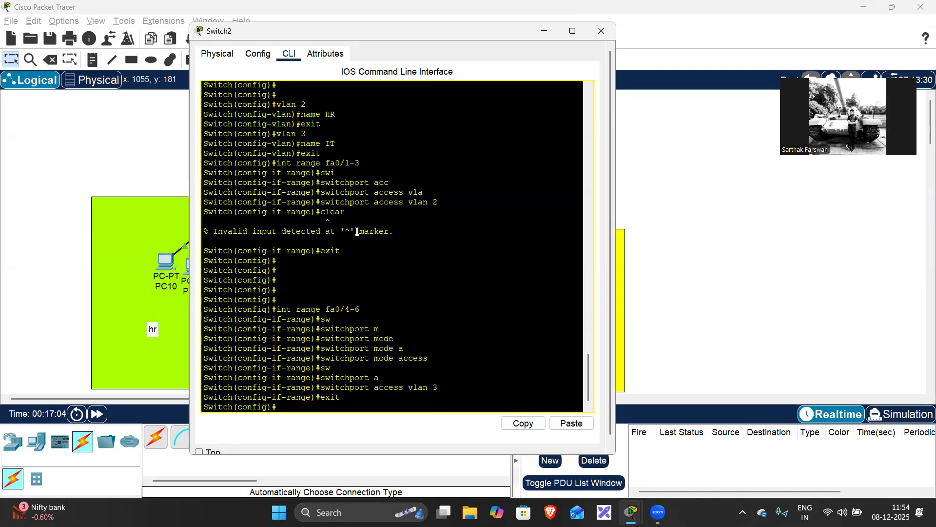
# Step: Check the link states on the topology, reopen the Switch2 console and exit global configuration mode
pyautogui.click(373, 3)
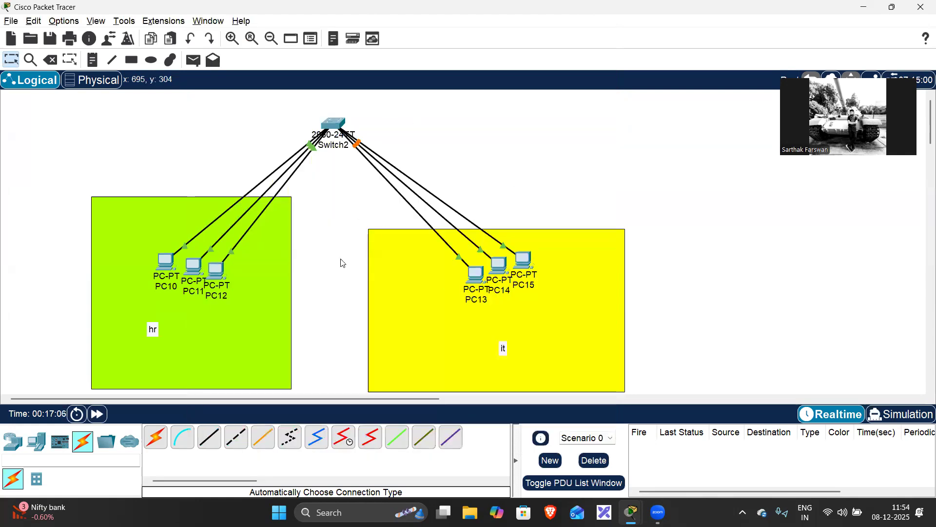
pyautogui.click(349, 126)
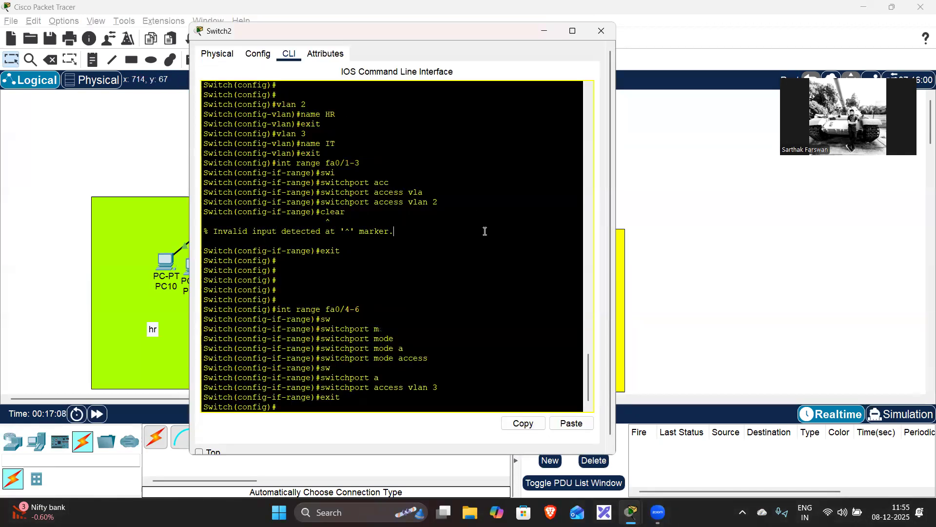
pyautogui.write('exit')
pyautogui.press('Return')
pyautogui.press('Return')
pyautogui.press('Return')
pyautogui.press('Return')
pyautogui.press('Return')
pyautogui.press('Return')
pyautogui.press('Return')
pyautogui.press('Return')
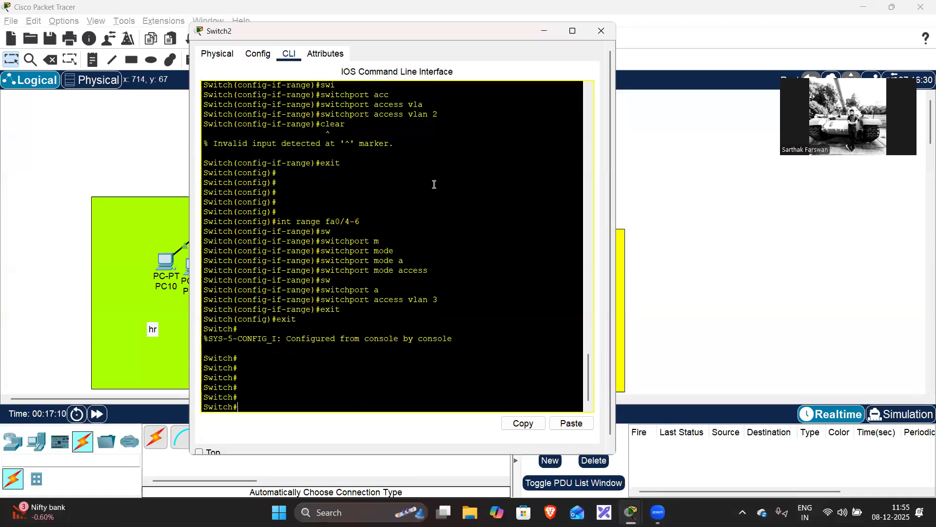
# Step: Run show vlan, examine the ports listed under the default, HR and IT VLANs, and close the switch window
pyautogui.write('show')
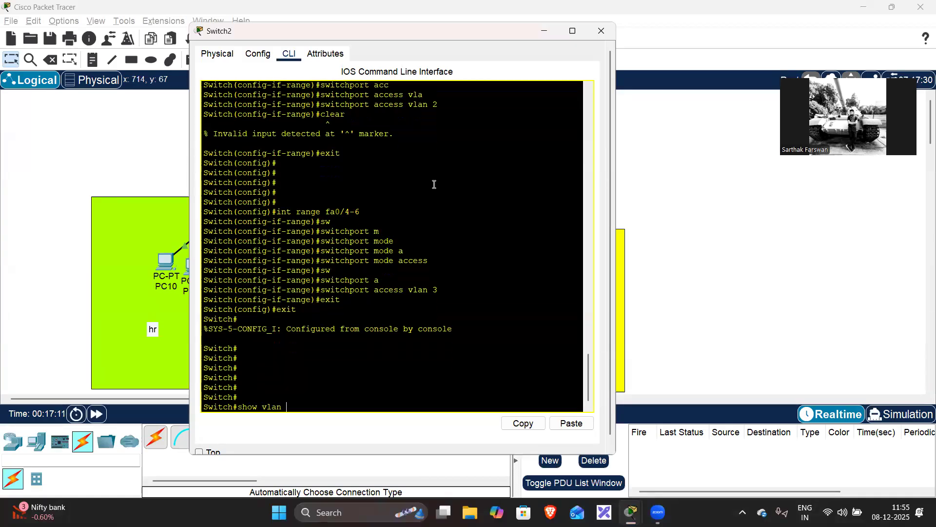
pyautogui.write(' vlan')
pyautogui.press('Return')
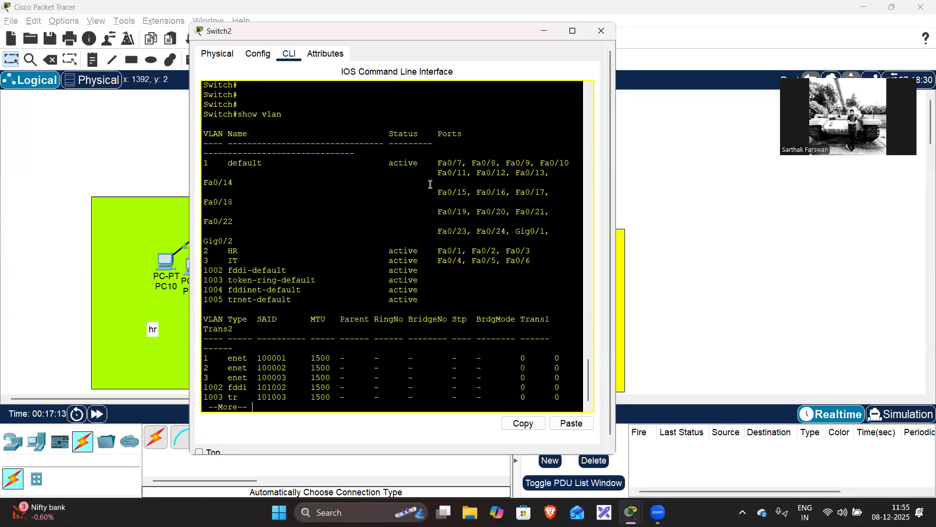
pyautogui.moveTo(205, 252); pyautogui.dragTo(531, 247)
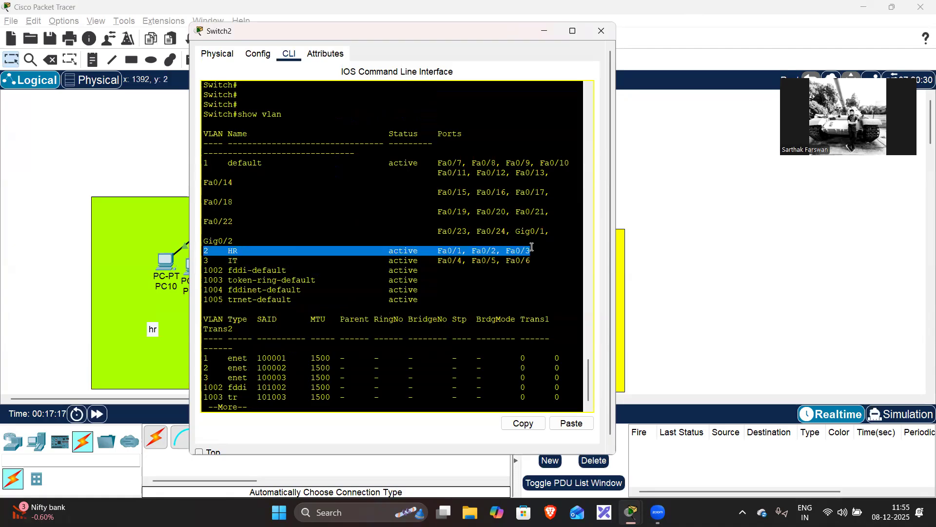
pyautogui.moveTo(205, 259); pyautogui.dragTo(548, 262)
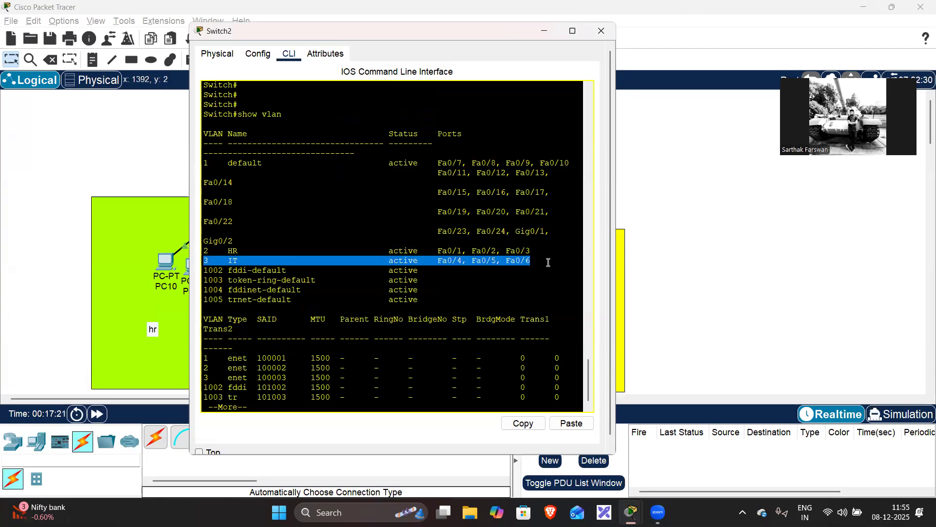
pyautogui.moveTo(542, 249); pyautogui.dragTo(197, 250)
pyautogui.moveTo(203, 154); pyautogui.dragTo(617, 226)
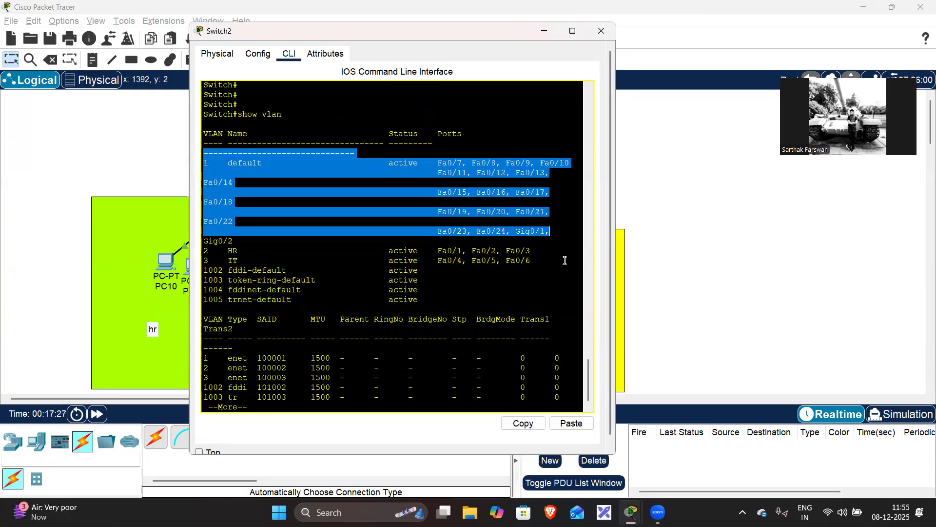
pyautogui.moveTo(379, 250); pyautogui.dragTo(605, 390)
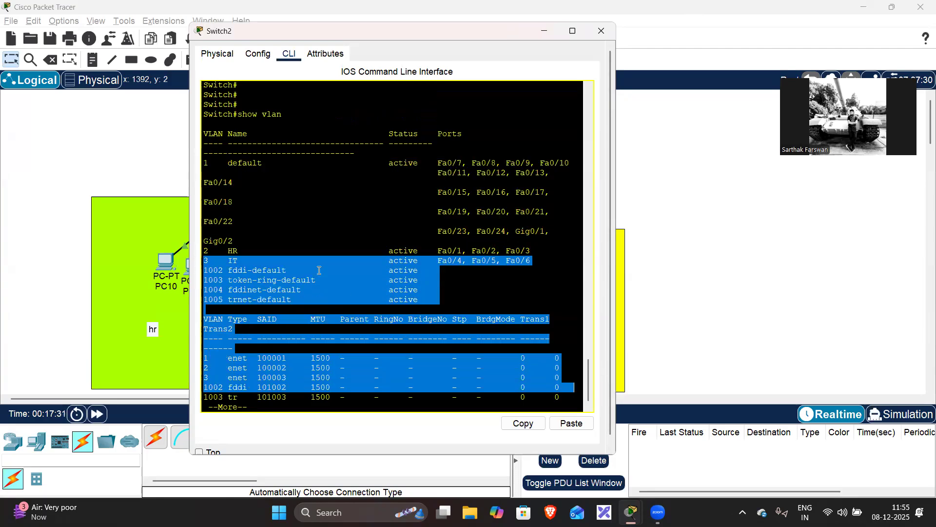
pyautogui.click(601, 31)
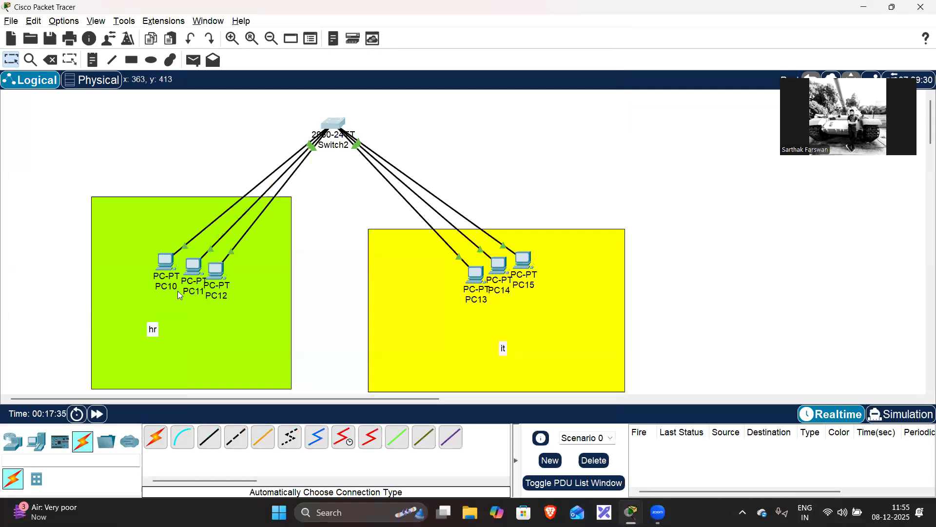
# Step: Give PC10 the static IPv4 address 10.0.0.2 with subnet mask 255.0.0.0, copying the address for reuse
pyautogui.doubleClick(166, 263)
pyautogui.click(437, 96)
pyautogui.click(381, 142)
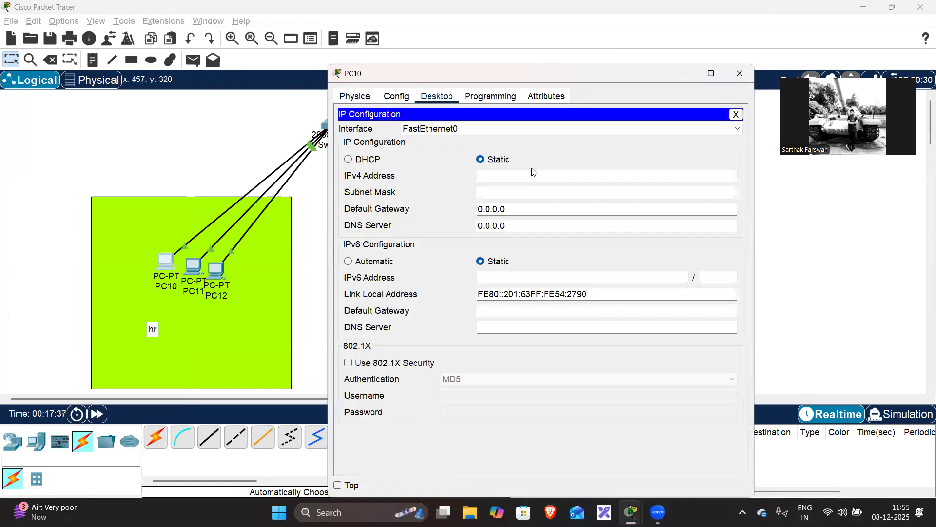
pyautogui.click(536, 176)
pyautogui.write('10.0.0.2')
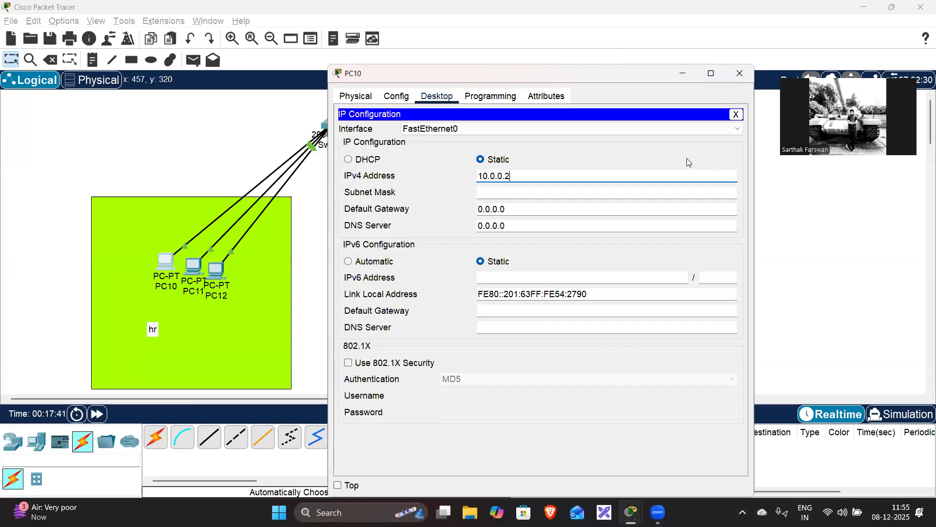
pyautogui.hotkey('ctrl', 'a')
pyautogui.hotkey('ctrl', 'c')
pyautogui.press('Tab')
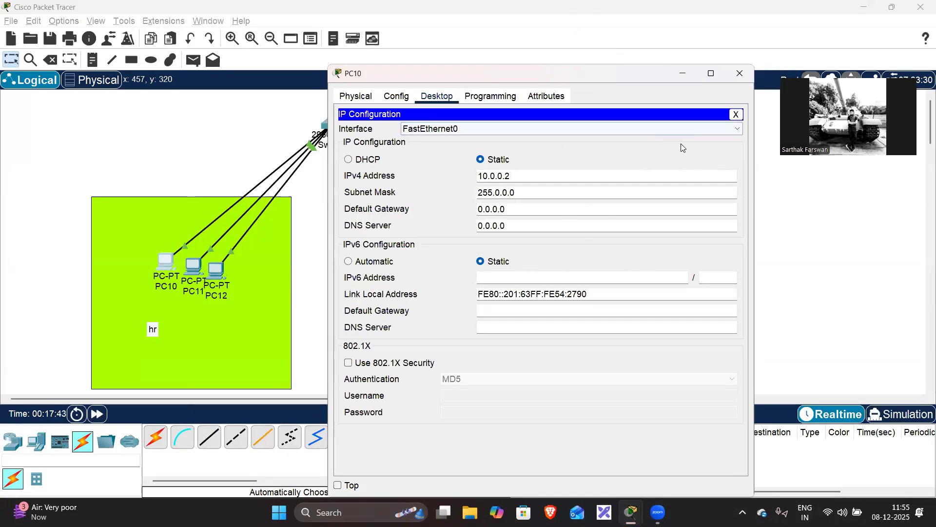
pyautogui.click(739, 74)
# Step: Give PC11 the static IPv4 address 10.0.0.3 with subnet mask 255.0.0.0
pyautogui.click(191, 267)
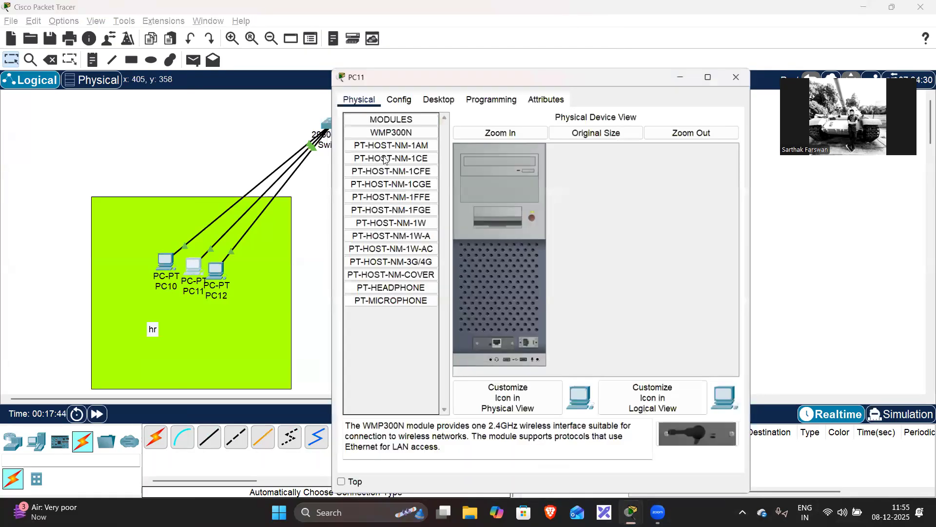
pyautogui.click(434, 97)
pyautogui.click(385, 142)
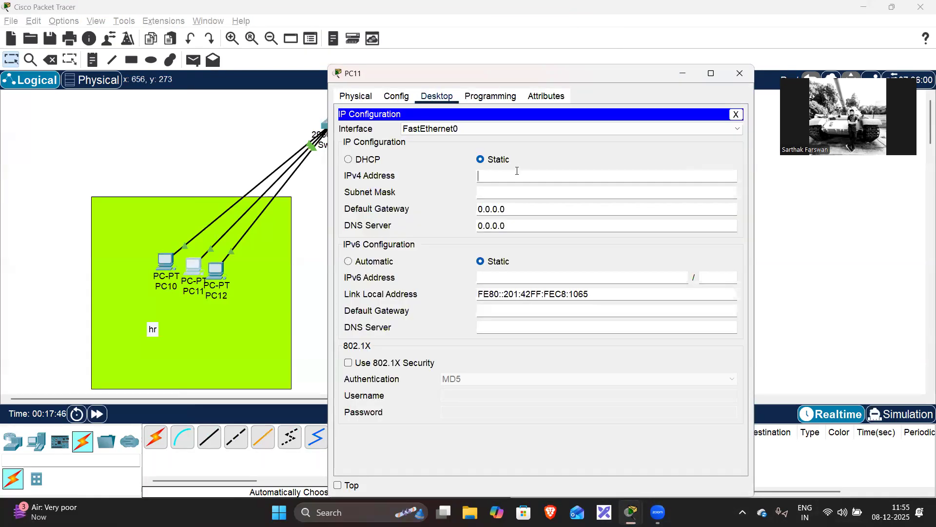
pyautogui.write('10.0.0.2')
pyautogui.press('BackSpace')
pyautogui.write('3')
pyautogui.click(540, 193)
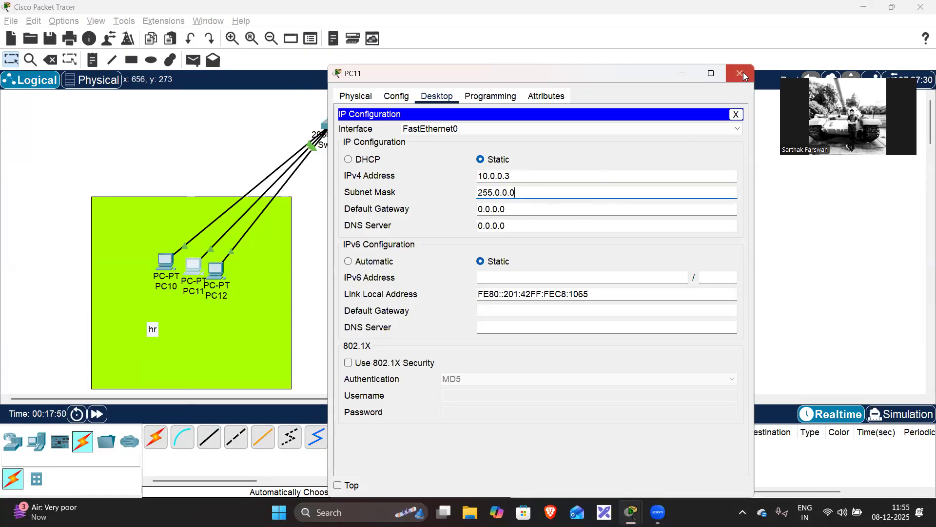
pyautogui.click(740, 73)
# Step: Review PC11's IP configuration and return to the topology
pyautogui.moveTo(230, 124); pyautogui.dragTo(214, 155)
pyautogui.click(473, 228)
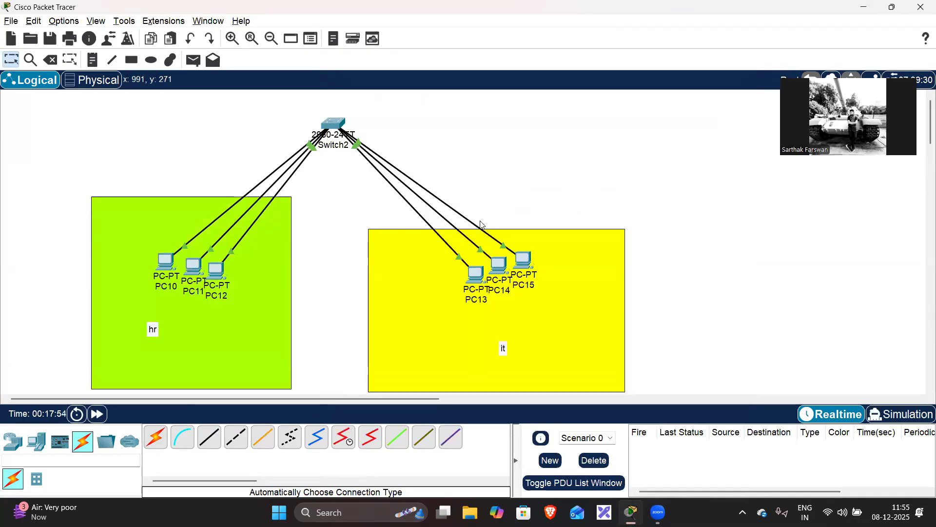
pyautogui.click(197, 270)
pyautogui.click(366, 136)
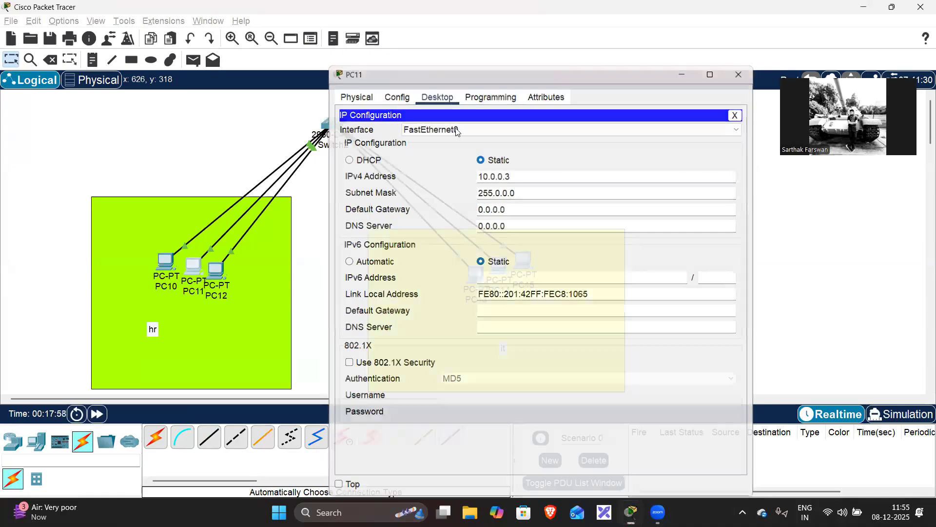
pyautogui.moveTo(109, 182); pyautogui.dragTo(726, 312)
pyautogui.click(539, 195)
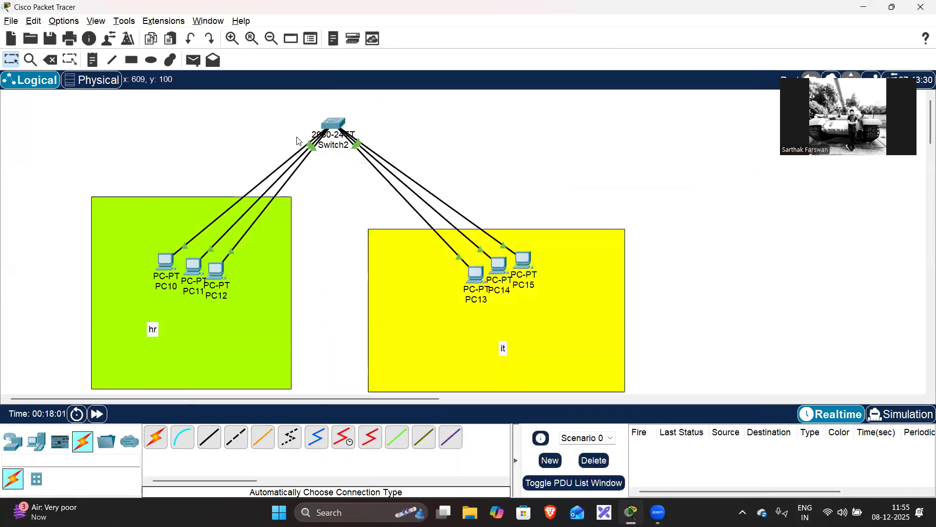
# Step: Examine the HR, IT and default entries of the VLAN table in the Switch2 console
pyautogui.click(334, 128)
pyautogui.moveTo(346, 299); pyautogui.dragTo(339, 308)
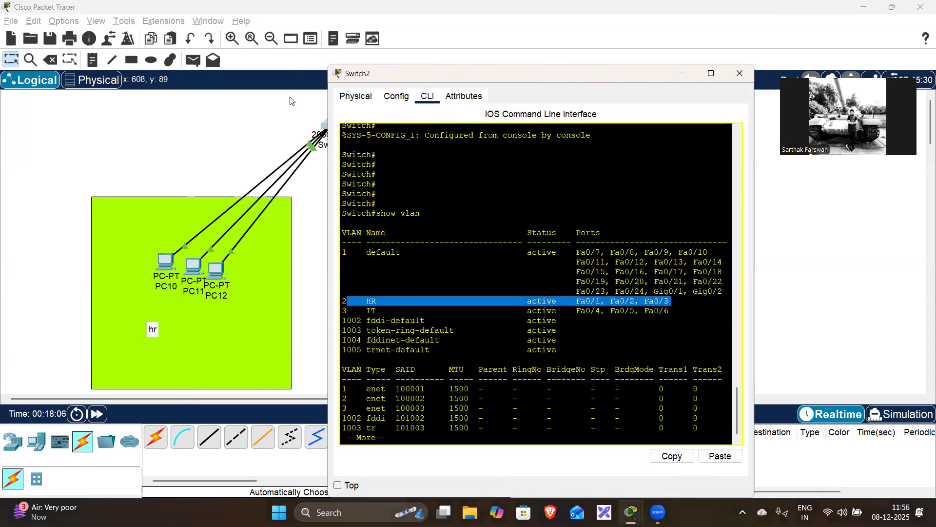
pyautogui.moveTo(351, 251); pyautogui.dragTo(387, 253)
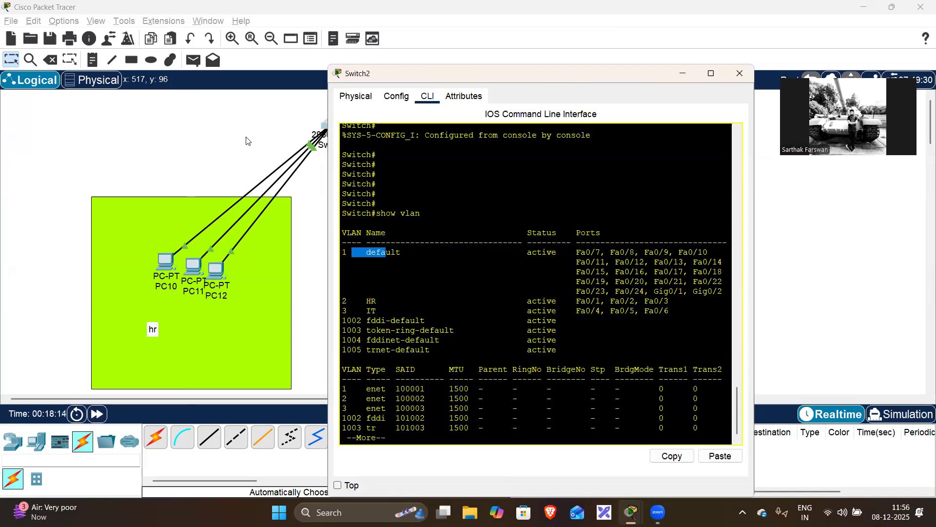
pyautogui.click(194, 137)
# Step: Open PC12's IP configuration and try to set its static IPv4 address to 10.0.0.3
pyautogui.click(223, 268)
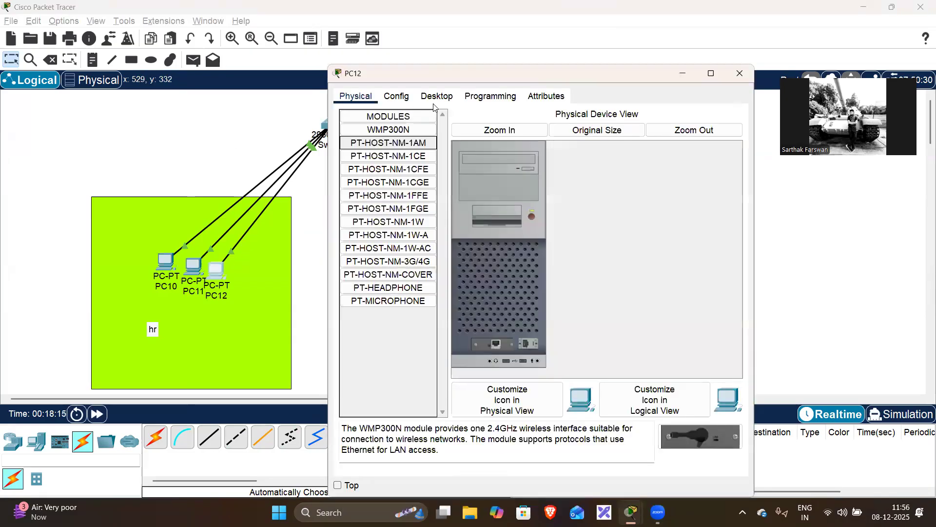
pyautogui.click(436, 96)
pyautogui.click(391, 150)
pyautogui.hotkey('ctrl', 'v')
pyautogui.press('BackSpace')
pyautogui.write('3')
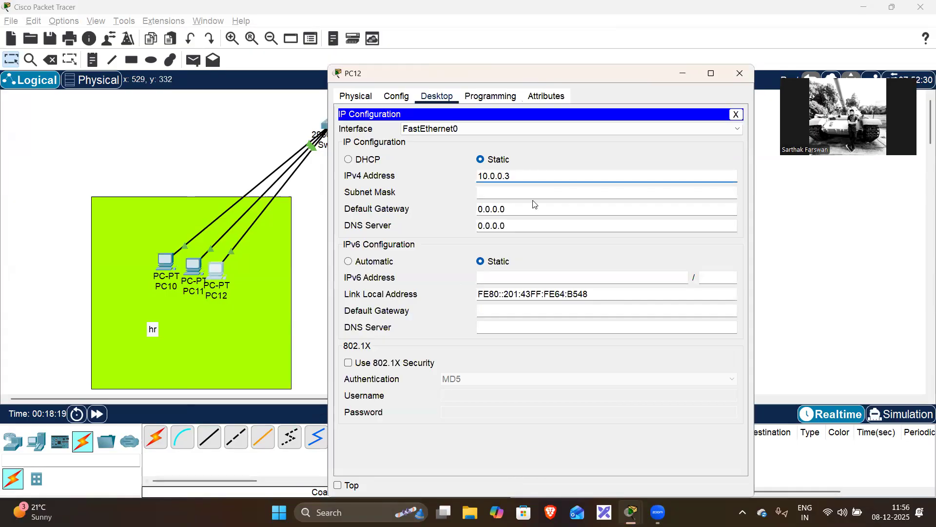
# Step: Replace PC12's IPv4 address with the copied 10.0.0.2, move on to its subnet mask and close the window
pyautogui.click(548, 163)
pyautogui.click(574, 176)
pyautogui.hotkey('ctrl', 'v')
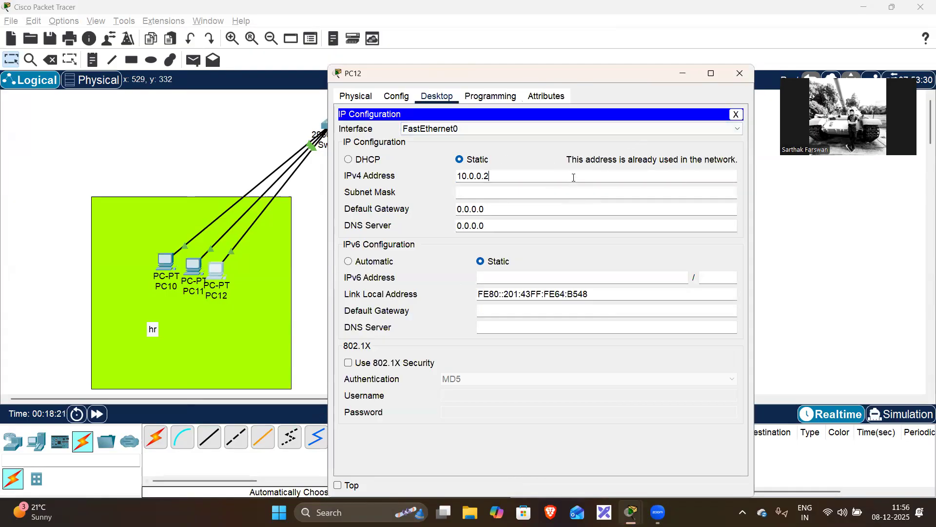
pyautogui.press('Tab')
pyautogui.click(740, 73)
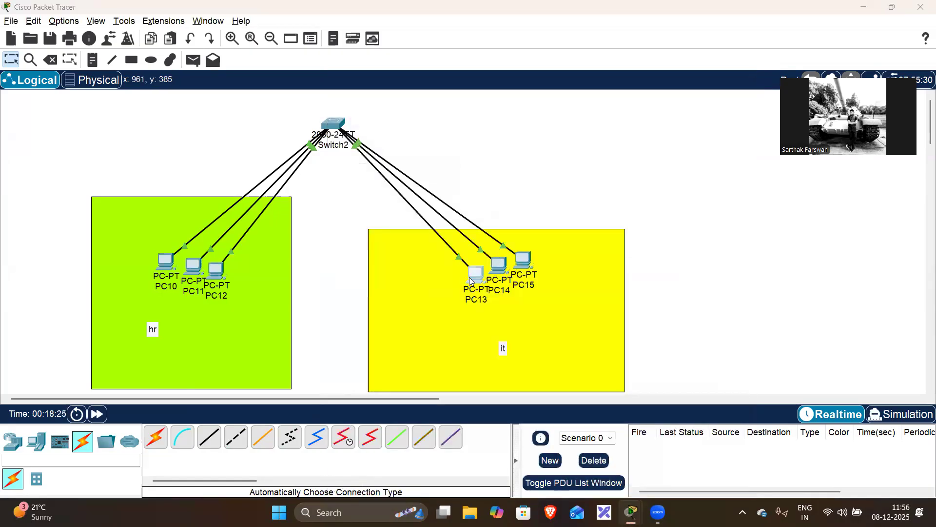
# Step: Give PC13 the static IPv4 address 10.0.0.5 with subnet mask 255.0.0.0 and close its window
pyautogui.click(475, 274)
pyautogui.click(438, 97)
pyautogui.click(396, 136)
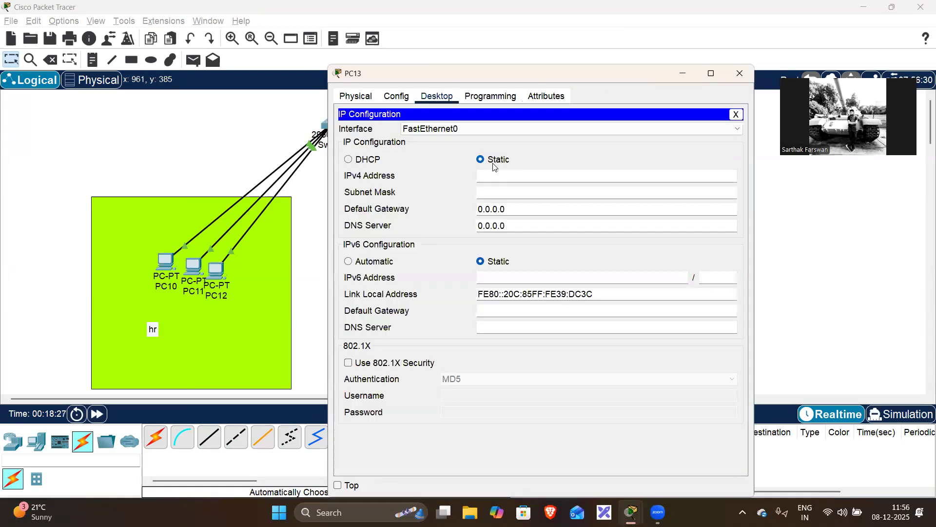
pyautogui.click(498, 179)
pyautogui.write('10.0.0.2')
pyautogui.click(546, 197)
pyautogui.click(740, 73)
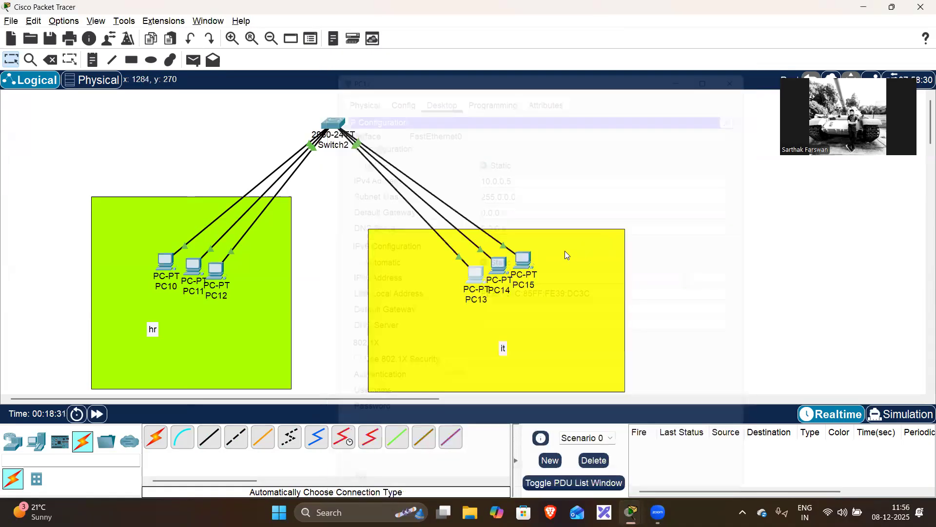
# Step: Give PC14 the static IPv4 address 10.0.0.6 with subnet mask 255.0.0.0 and close its window
pyautogui.click(490, 270)
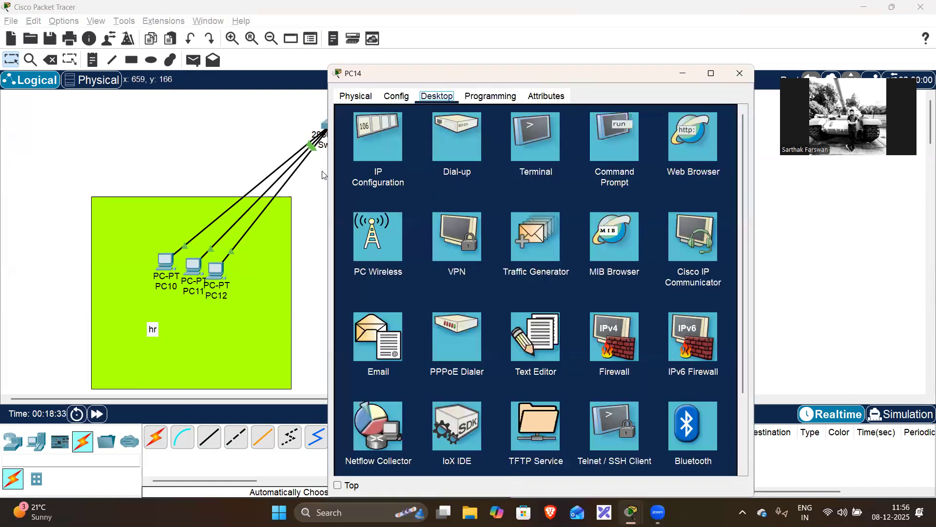
pyautogui.click(378, 139)
pyautogui.write('10.0.0.2')
pyautogui.press('BackSpace')
pyautogui.write('6')
pyautogui.click(610, 166)
pyautogui.click(740, 73)
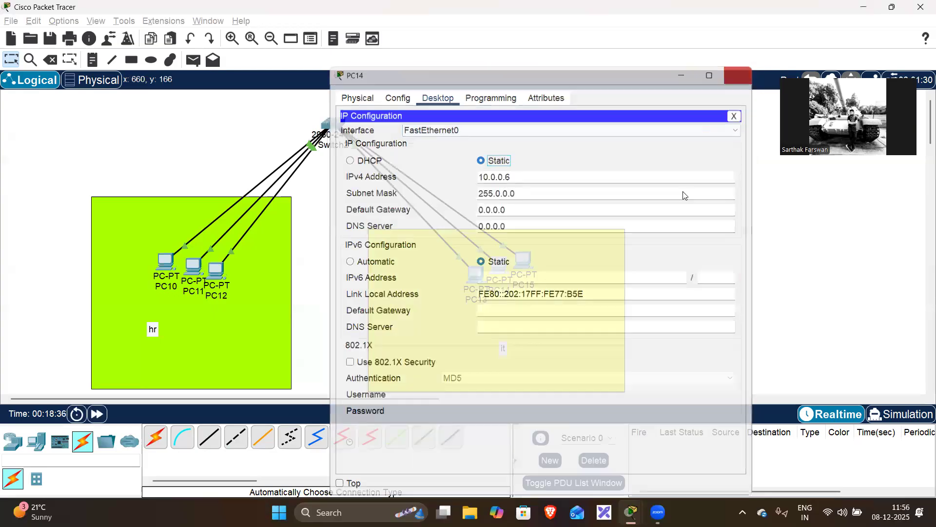
# Step: Set PC15's static IPv4 address to 10.0.0.7 and close its window
pyautogui.click(526, 264)
pyautogui.click(431, 99)
pyautogui.click(378, 139)
pyautogui.write('10.0.0.2')
pyautogui.press('BackSpace')
pyautogui.write('7')
pyautogui.click(614, 169)
pyautogui.click(740, 73)
# Step: Test traffic inside each VLAN by sending a simple PDU from PC10 to PC12 and another from PC13 to PC15
pyautogui.click(193, 60)
pyautogui.click(166, 261)
pyautogui.click(215, 271)
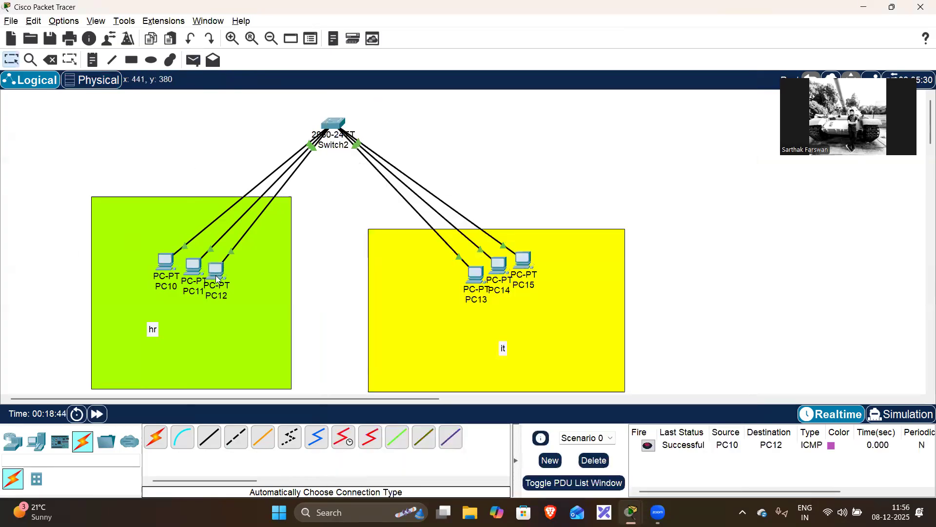
pyautogui.click(193, 60)
pyautogui.click(476, 274)
pyautogui.click(522, 262)
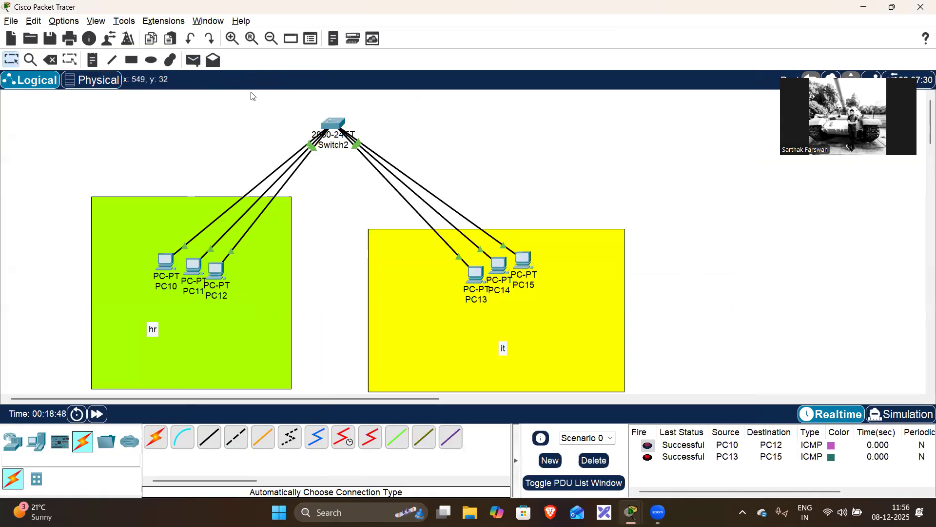
# Step: Test traffic between the two VLANs by sending a simple PDU from PC10 to PC13
pyautogui.click(193, 60)
pyautogui.click(165, 262)
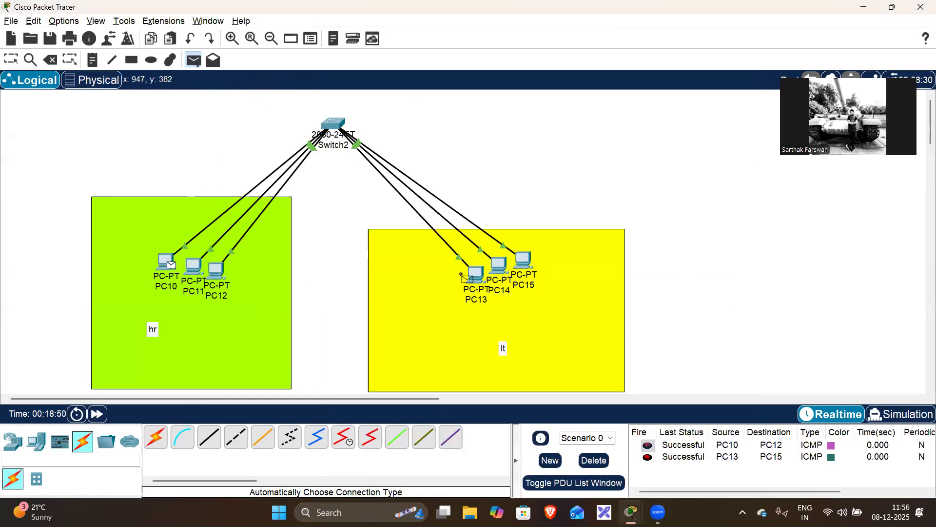
pyautogui.click(474, 275)
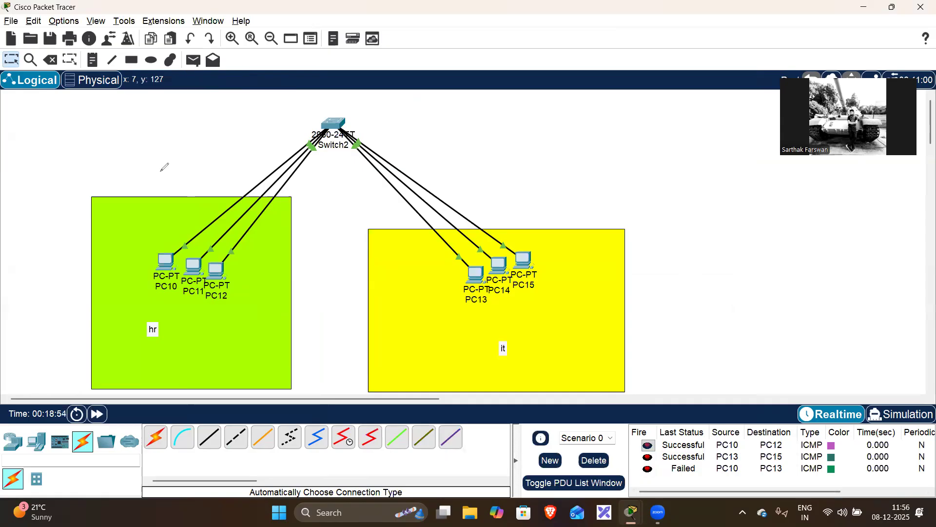
pyautogui.moveTo(158, 162); pyautogui.dragTo(191, 184)
pyautogui.moveTo(460, 163); pyautogui.dragTo(462, 204)
pyautogui.moveTo(336, 76); pyautogui.dragTo(364, 410)
pyautogui.moveTo(113, 93); pyautogui.dragTo(94, 352)
pyautogui.moveTo(35, 169); pyautogui.dragTo(37, 213)
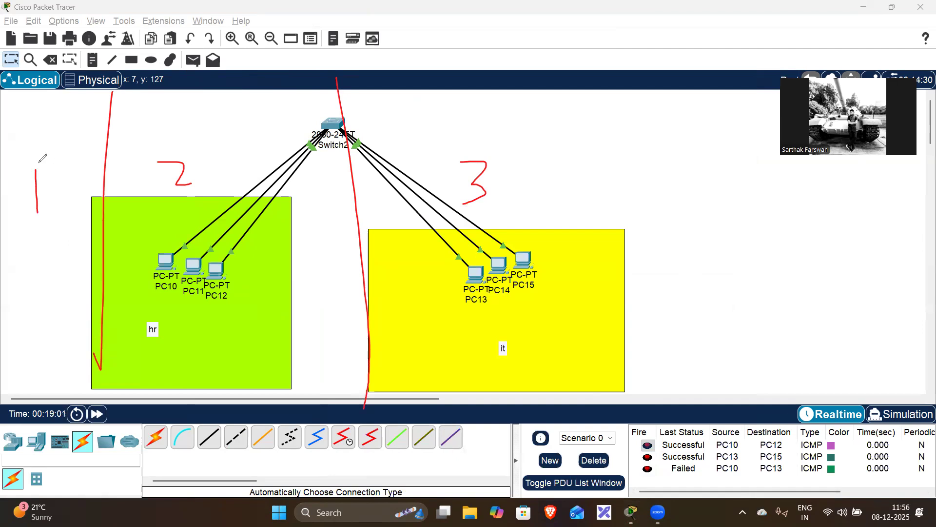
pyautogui.moveTo(37, 158); pyautogui.dragTo(330, 120)
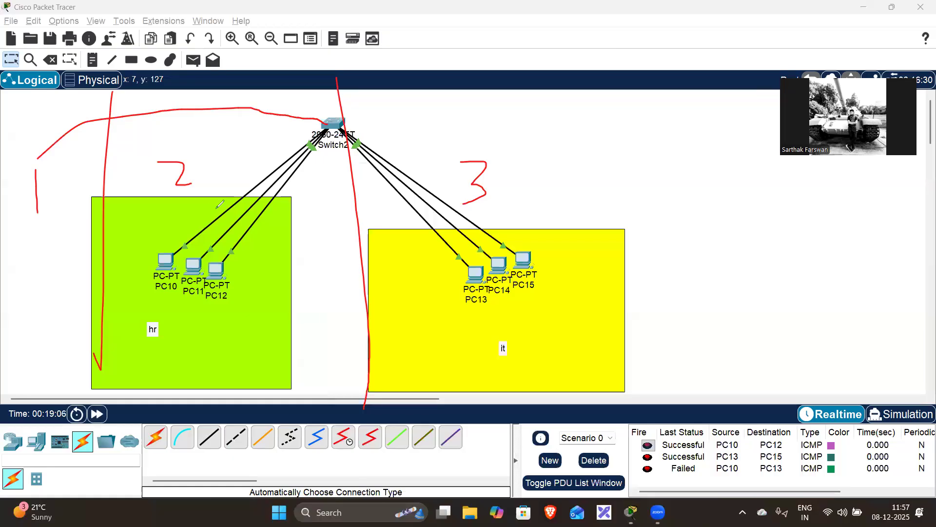
pyautogui.moveTo(175, 218); pyautogui.dragTo(232, 247)
pyautogui.moveTo(221, 201); pyautogui.dragTo(198, 307)
pyautogui.moveTo(493, 165); pyautogui.dragTo(536, 196)
pyautogui.moveTo(504, 142); pyautogui.dragTo(463, 244)
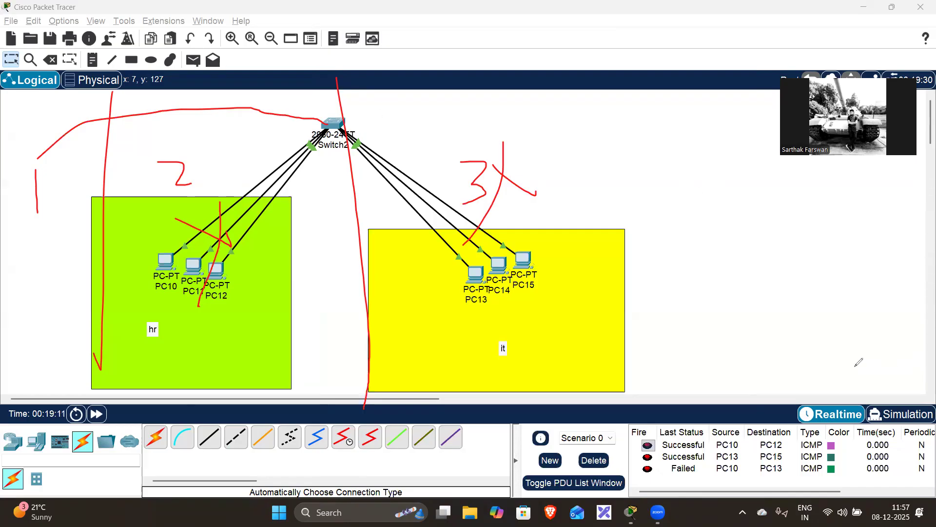
pyautogui.click(802, 340)
pyautogui.moveTo(335, 119)
pyautogui.mouseDown()
pyautogui.moveTo(347, 98)
pyautogui.moveTo(402, 103)
pyautogui.moveTo(448, 128)
pyautogui.moveTo(495, 129)
pyautogui.moveTo(472, 109)
pyautogui.moveTo(483, 134)
pyautogui.moveTo(463, 136)
pyautogui.mouseUp()
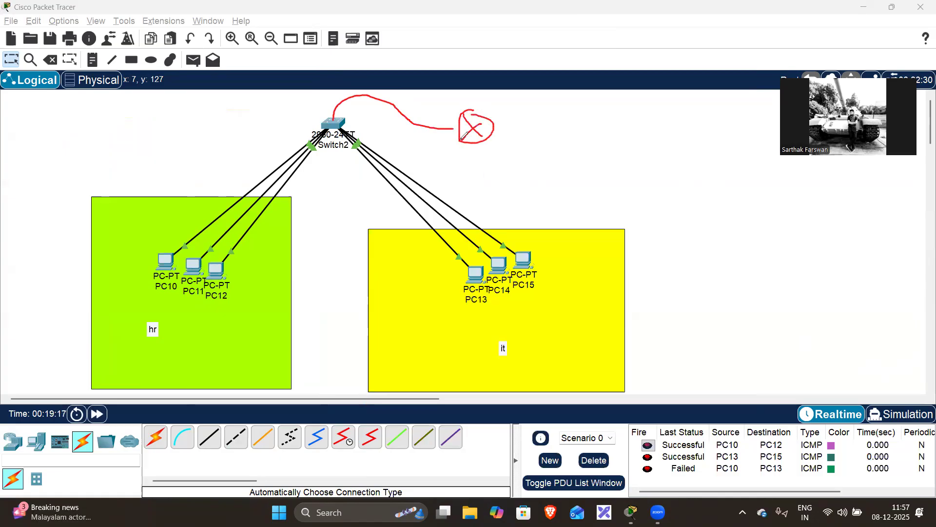
pyautogui.moveTo(373, 114); pyautogui.dragTo(363, 104)
pyautogui.moveTo(320, 102)
pyautogui.mouseDown()
pyautogui.moveTo(348, 112)
pyautogui.moveTo(325, 116)
pyautogui.moveTo(320, 103)
pyautogui.moveTo(262, 126)
pyautogui.mouseUp()
pyautogui.moveTo(159, 131)
pyautogui.mouseDown()
pyautogui.moveTo(197, 113)
pyautogui.moveTo(178, 148)
pyautogui.moveTo(198, 119)
pyautogui.moveTo(210, 141)
pyautogui.moveTo(241, 131)
pyautogui.mouseUp()
pyautogui.moveTo(254, 94); pyautogui.dragTo(268, 131)
pyautogui.moveTo(158, 169); pyautogui.dragTo(318, 113)
pyautogui.moveTo(159, 104)
pyautogui.mouseDown()
pyautogui.moveTo(157, 165)
pyautogui.moveTo(308, 74)
pyautogui.moveTo(307, 129)
pyautogui.mouseUp()
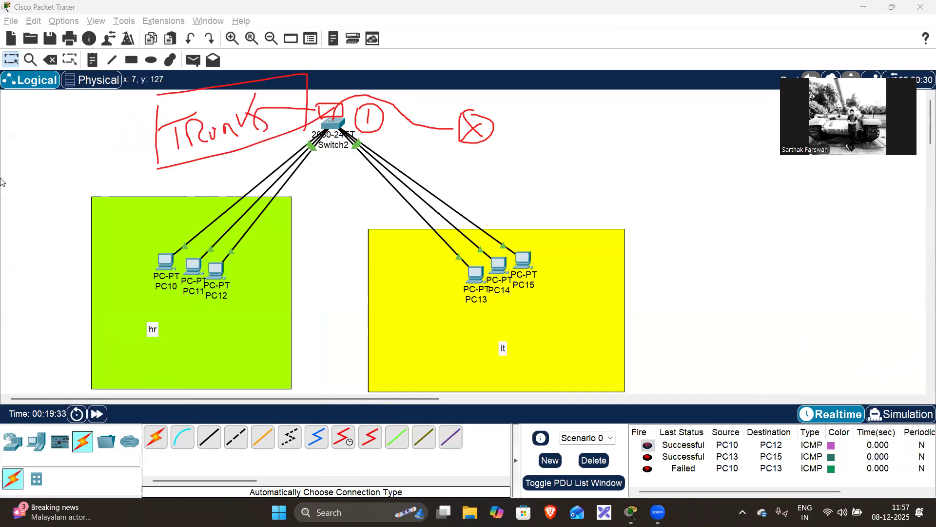
pyautogui.click(730, 352)
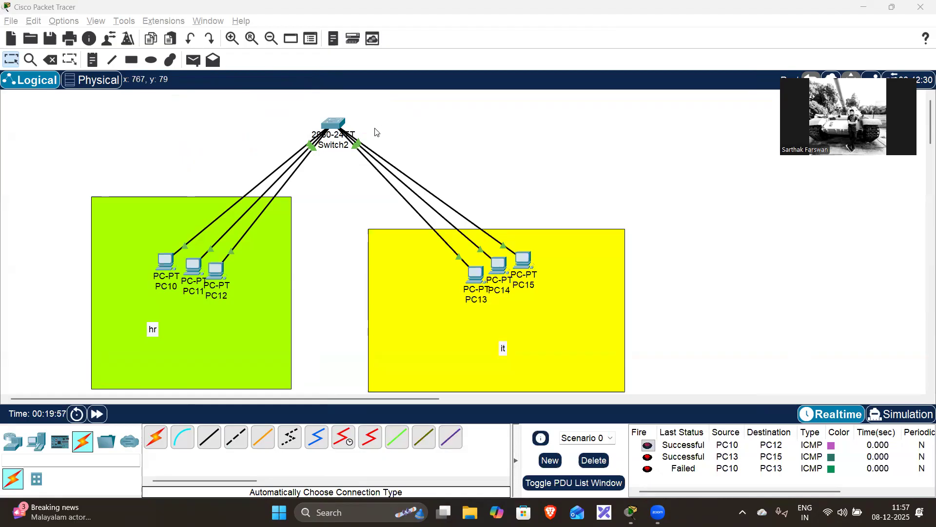
pyautogui.moveTo(323, 99); pyautogui.dragTo(361, 158)
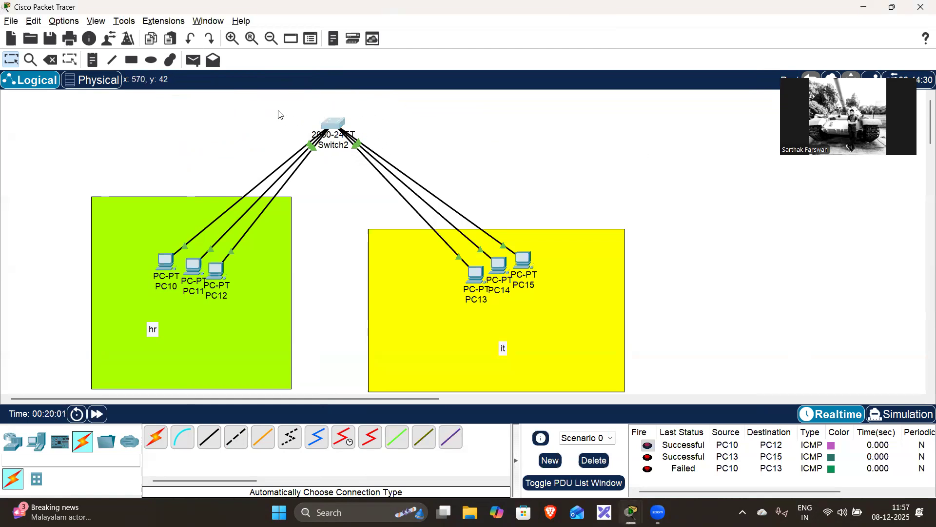
pyautogui.moveTo(45, 148); pyautogui.dragTo(701, 254)
pyautogui.click(341, 164)
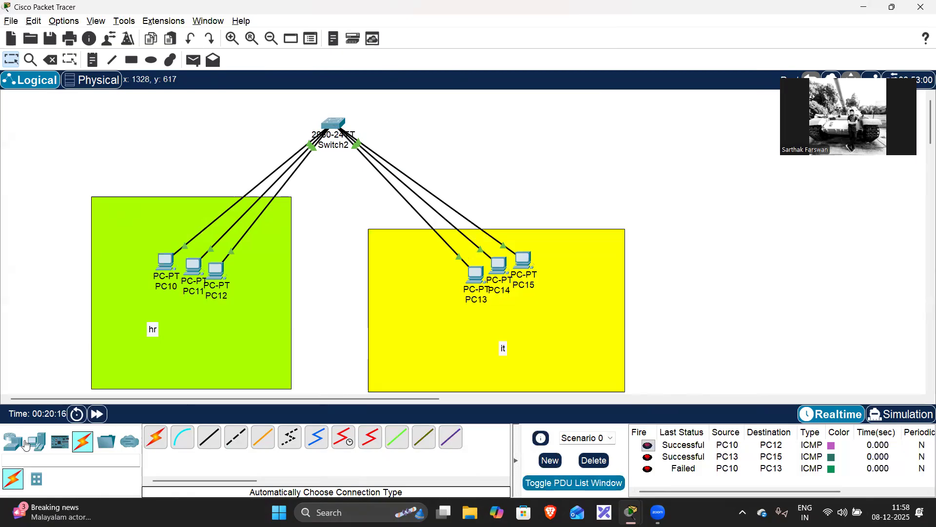
# Step: Place a Router-PT on the workspace to the right of Switch2 and cable the switch to it with the automatic connection type
pyautogui.click(24, 443)
pyautogui.click(397, 438)
pyautogui.click(519, 117)
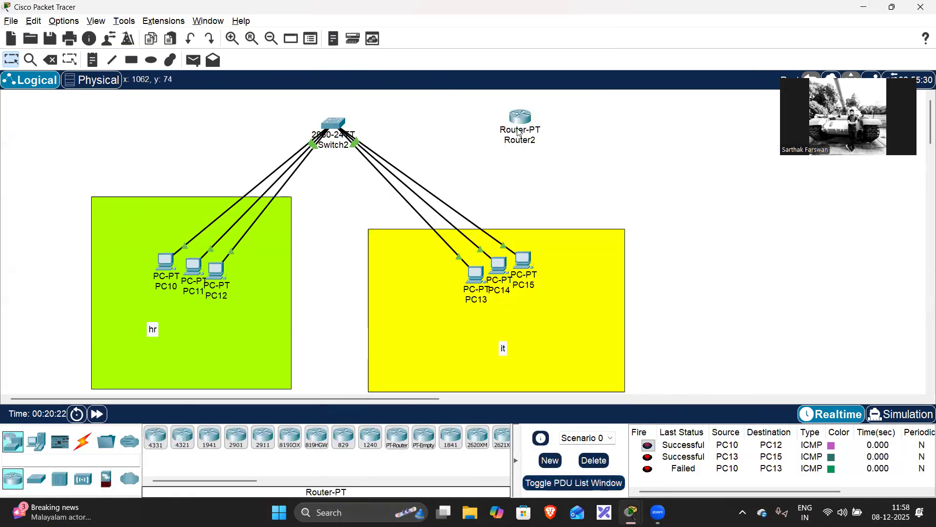
pyautogui.click(83, 441)
pyautogui.click(152, 448)
pyautogui.click(334, 123)
pyautogui.click(519, 117)
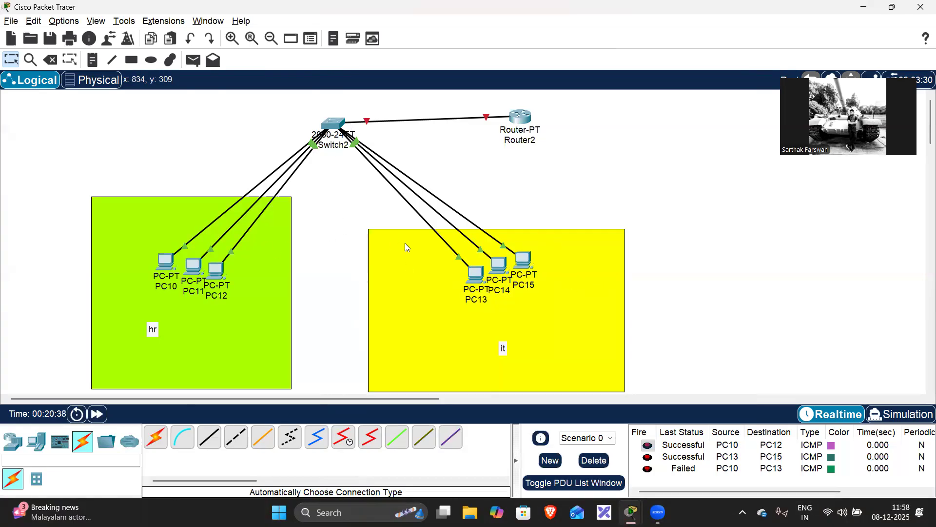
# Step: Set PC13's static IPv4 address to 11.0.0.5, copy the address and close the window
pyautogui.click(475, 273)
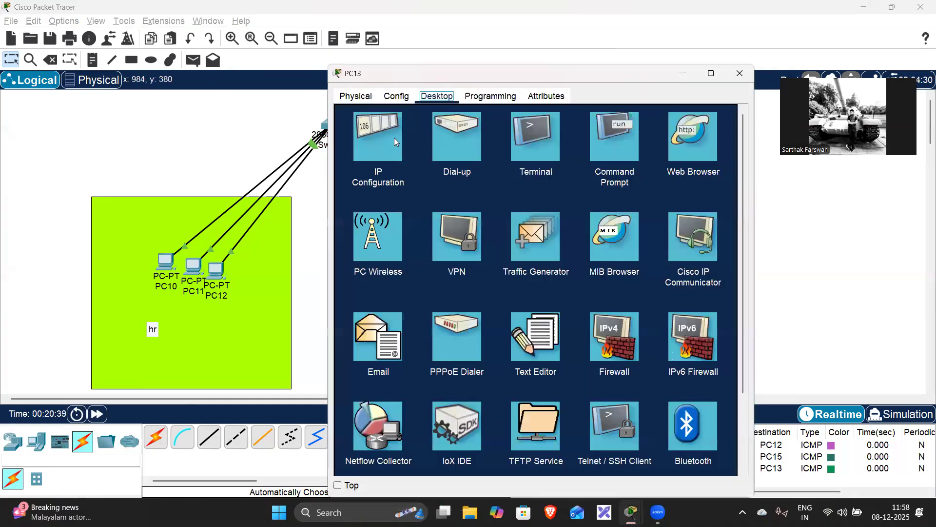
pyautogui.click(390, 138)
pyautogui.moveTo(523, 177); pyautogui.dragTo(426, 182)
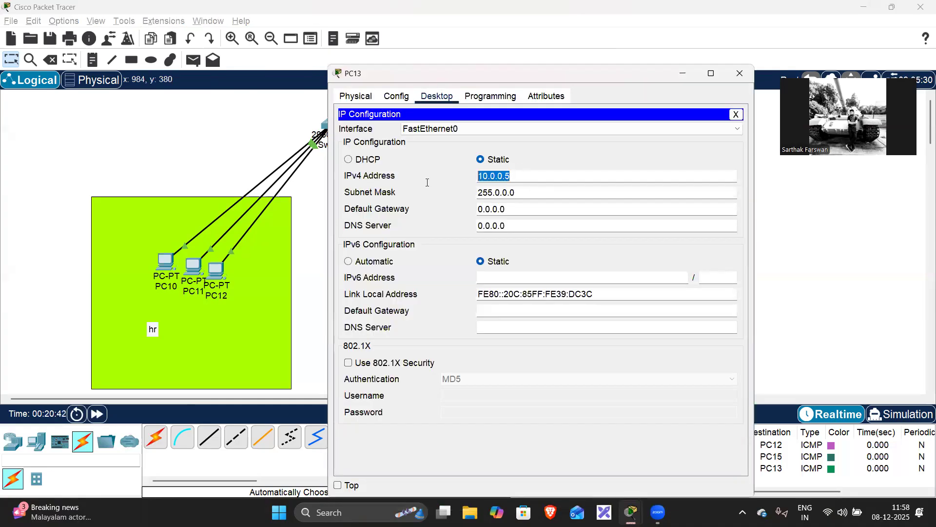
pyautogui.hotkey('ctrl', 'a')
pyautogui.click(447, 252)
pyautogui.click(488, 175)
pyautogui.press('BackSpace')
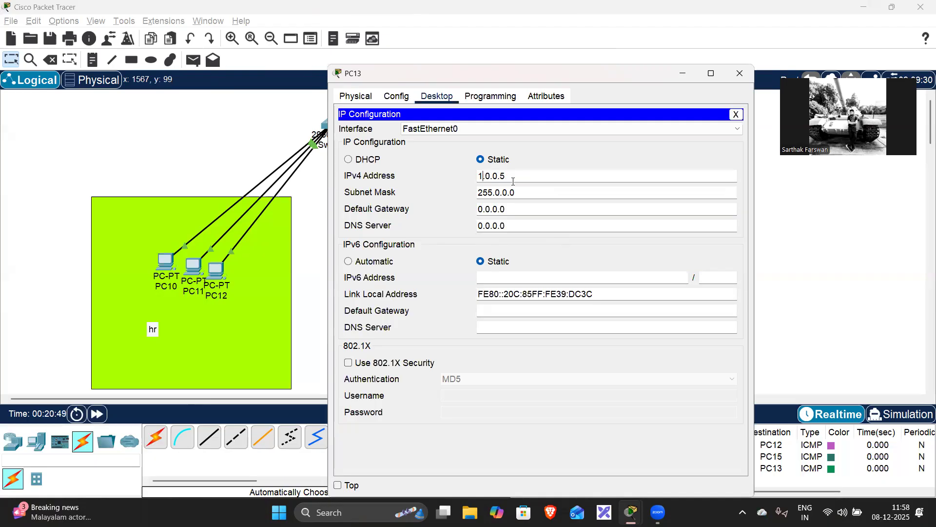
pyautogui.write('1')
pyautogui.tripleClick(516, 182)
pyautogui.hotkey('ctrl', 'c')
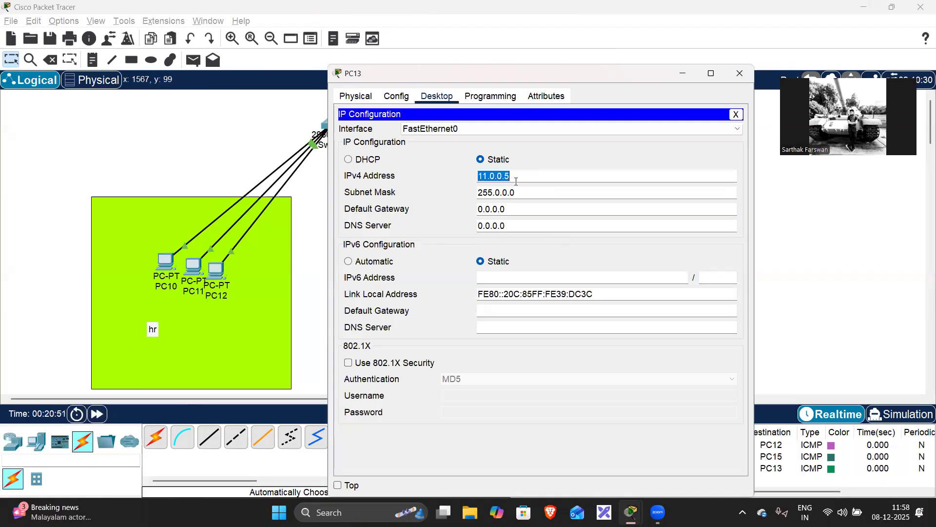
pyautogui.click(591, 173)
pyautogui.click(740, 73)
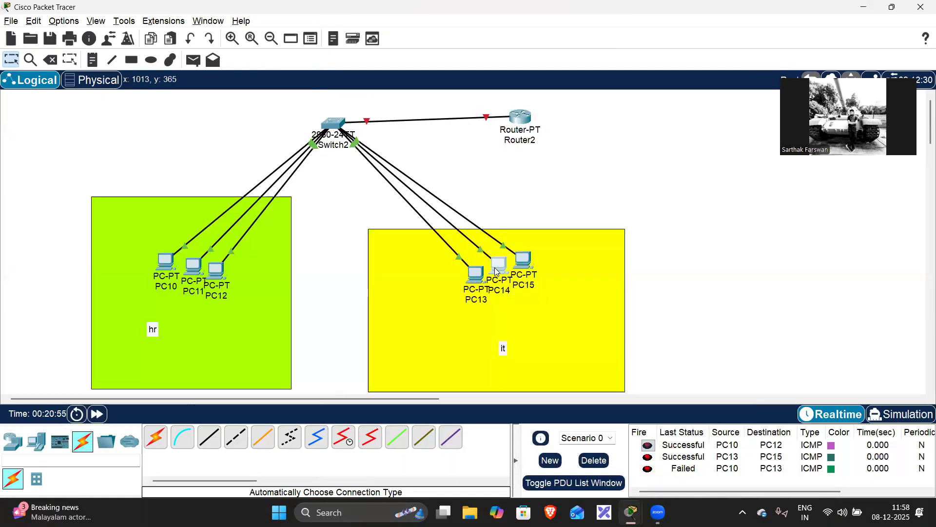
# Step: Set PC14's IPv4 address to 11.0.0.6, based on the copied address, and close its window
pyautogui.click(499, 267)
pyautogui.click(378, 141)
pyautogui.tripleClick(522, 176)
pyautogui.hotkey('ctrl', 'v')
pyautogui.press('BackSpace')
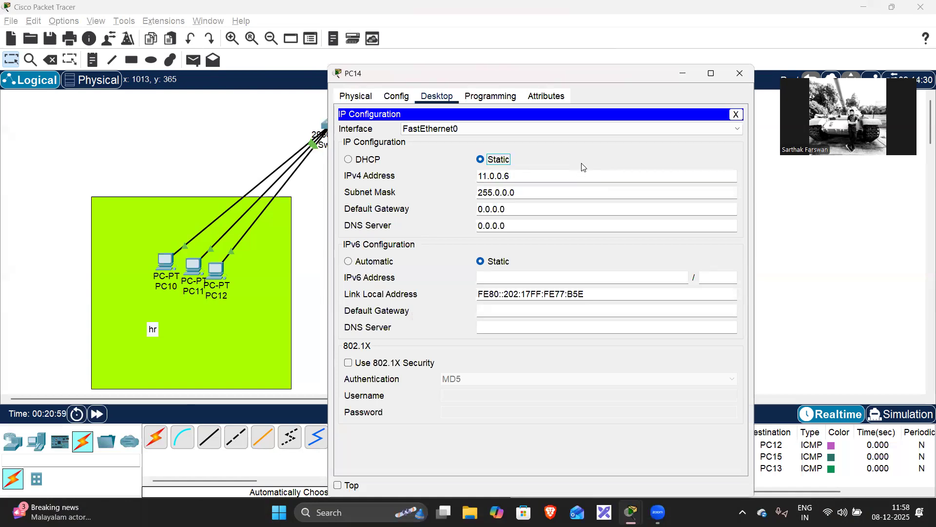
pyautogui.click(739, 73)
# Step: Set PC15's IPv4 address to 11.0.0.7, based on the copied address, and close its window
pyautogui.click(524, 261)
pyautogui.click(378, 141)
pyautogui.doubleClick(510, 178)
pyautogui.hotkey('ctrl', 'v')
pyautogui.press('BackSpace')
pyautogui.write('7')
pyautogui.press('Tab')
pyautogui.click(740, 74)
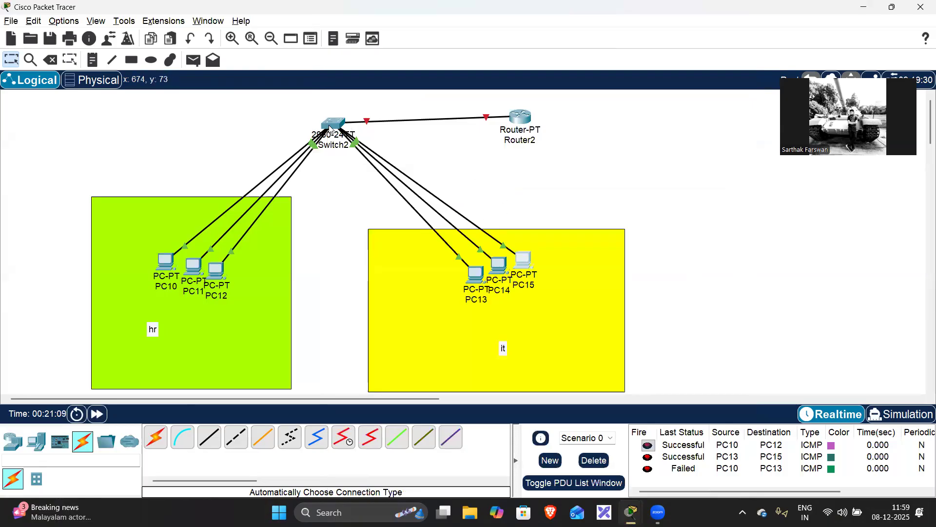
# Step: Examine Router2's modules and its summary of ports, link states and addresses
pyautogui.moveTo(333, 126)
pyautogui.click(522, 119)
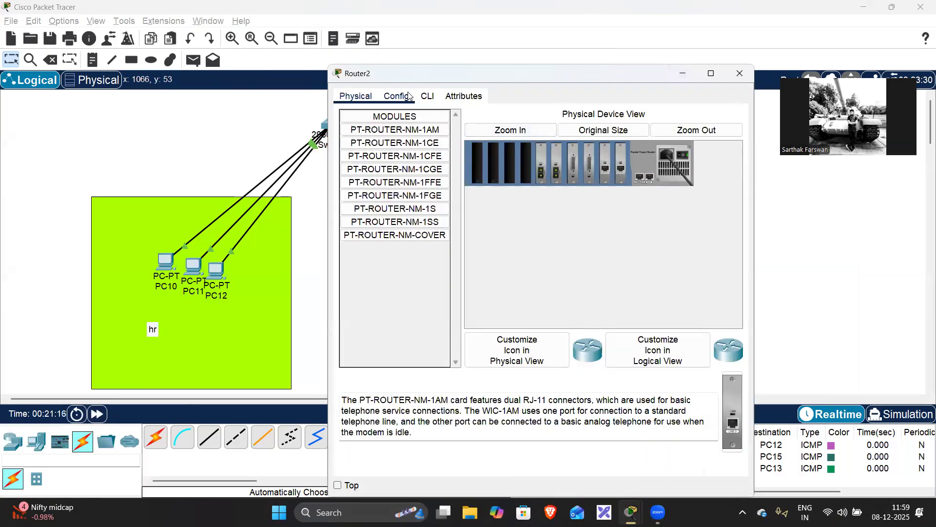
pyautogui.click(740, 73)
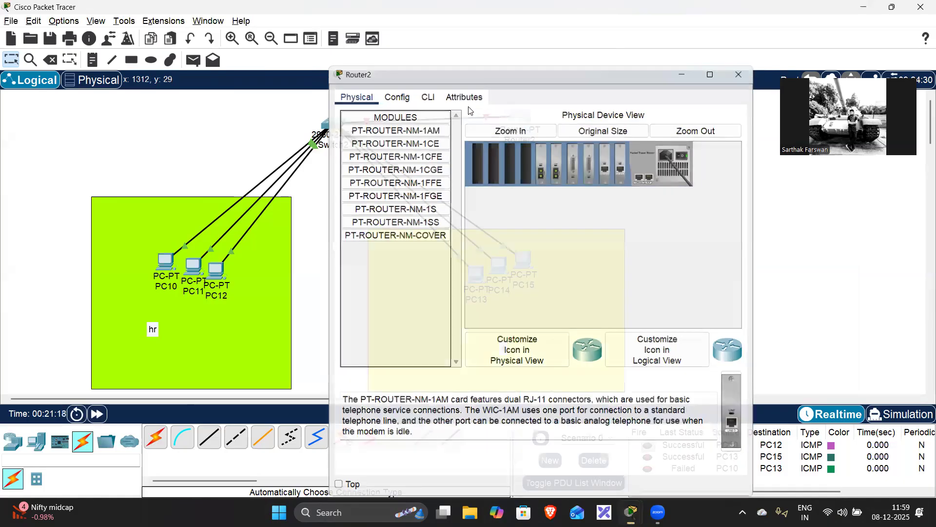
pyautogui.moveTo(532, 119)
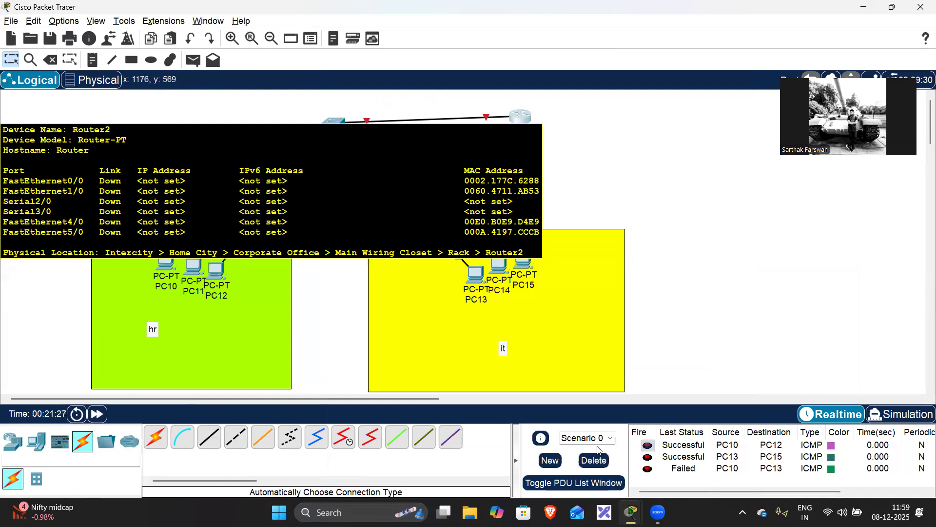
pyautogui.click(156, 437)
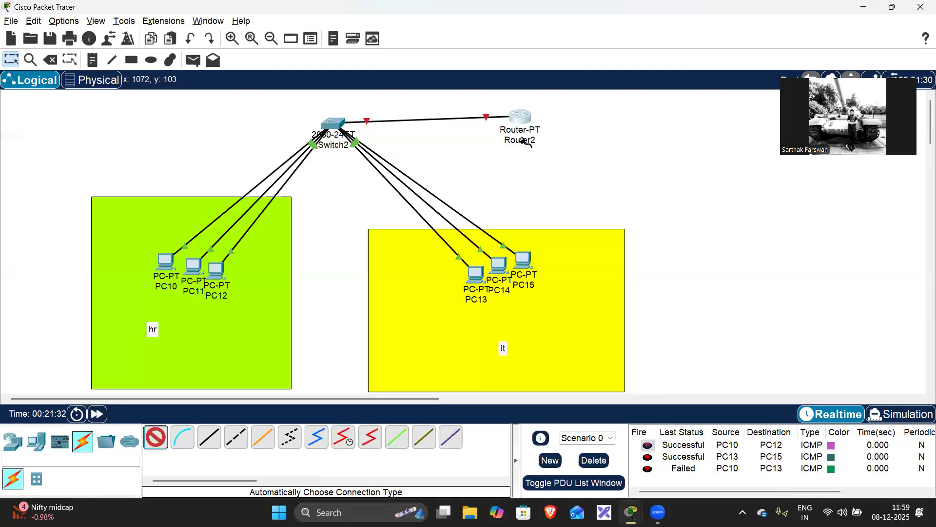
pyautogui.press('Escape')
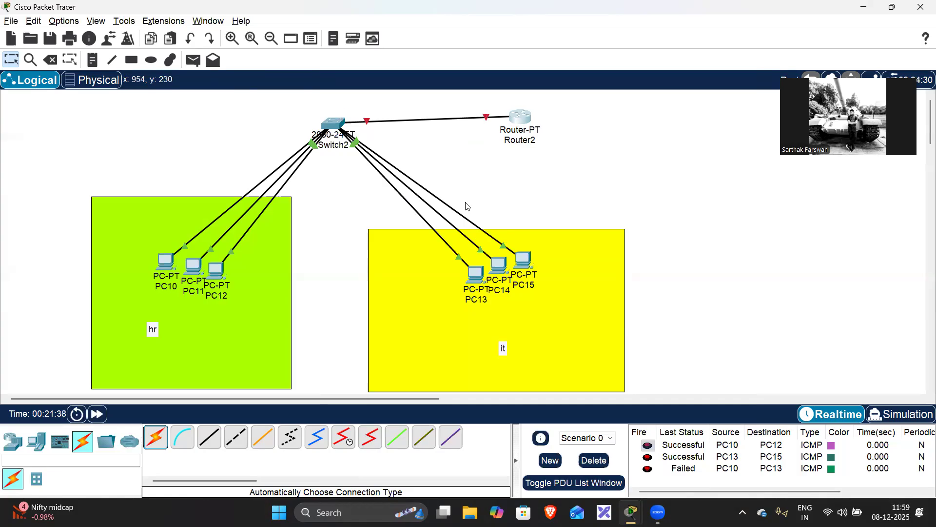
# Step: Open Router2's command line and answer no to the initial configuration dialog to reach the Router prompt
pyautogui.click(519, 119)
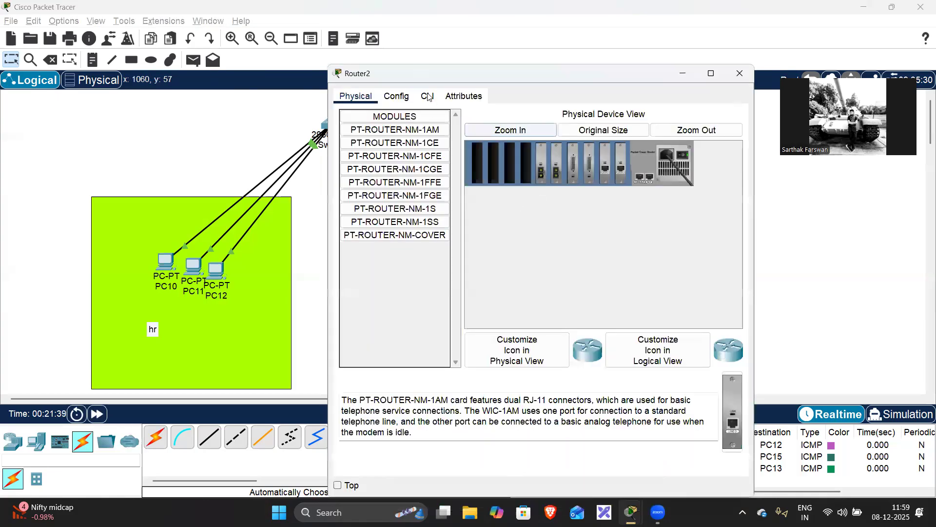
pyautogui.click(427, 96)
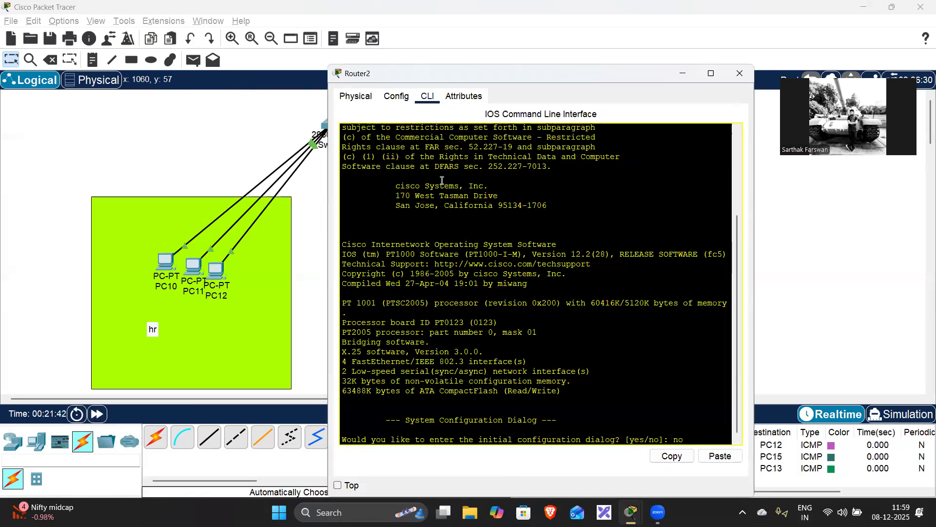
pyautogui.write('no')
pyautogui.press('Return')
pyautogui.press('Return')
pyautogui.press('Return')
pyautogui.press('Return')
pyautogui.press('Return')
# Step: Enter privileged mode with enable and then global configuration mode with configure terminal on Router2
pyautogui.write('en')
pyautogui.press('Tab')
pyautogui.press('Return')
pyautogui.press('Return')
pyautogui.press('Return')
pyautogui.press('Return')
pyautogui.press('Return')
pyautogui.write('conf')
pyautogui.press('Tab')
pyautogui.write('t')
pyautogui.press('Tab')
pyautogui.press('Return')
pyautogui.press('Return')
pyautogui.press('Return')
pyautogui.press('Return')
pyautogui.press('Return')
pyautogui.press('Return')
pyautogui.press('Return')
# Step: Enable Router2's interface fa0/0 with no sh and exit to global configuration mode
pyautogui.write('int fa0/0')
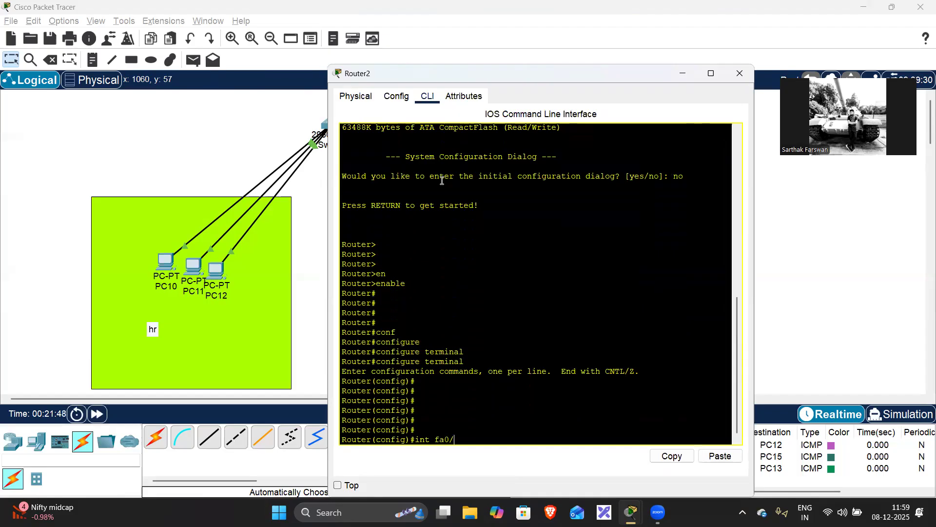
pyautogui.press('Return')
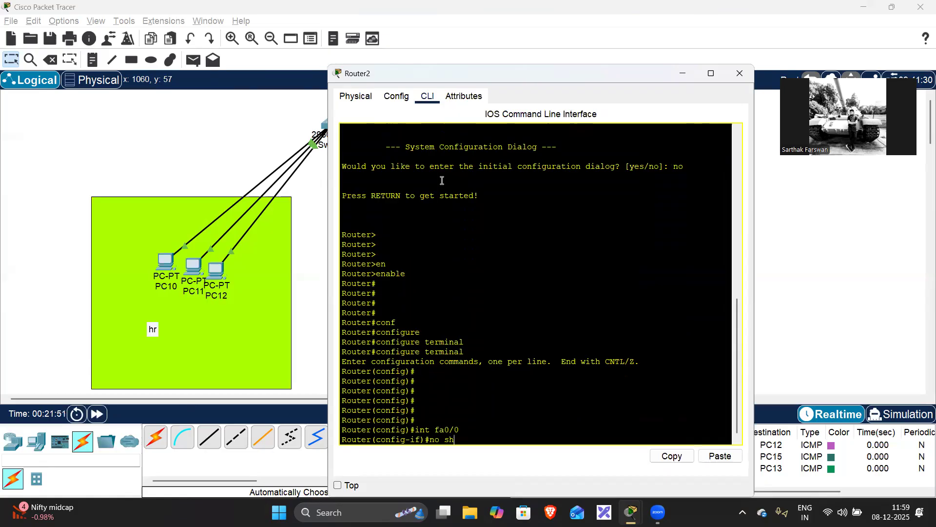
pyautogui.press('Return')
pyautogui.press('Return')
pyautogui.press('Return')
pyautogui.press('Return')
pyautogui.press('Return')
pyautogui.press('Return')
pyautogui.write('exit')
pyautogui.press('Return')
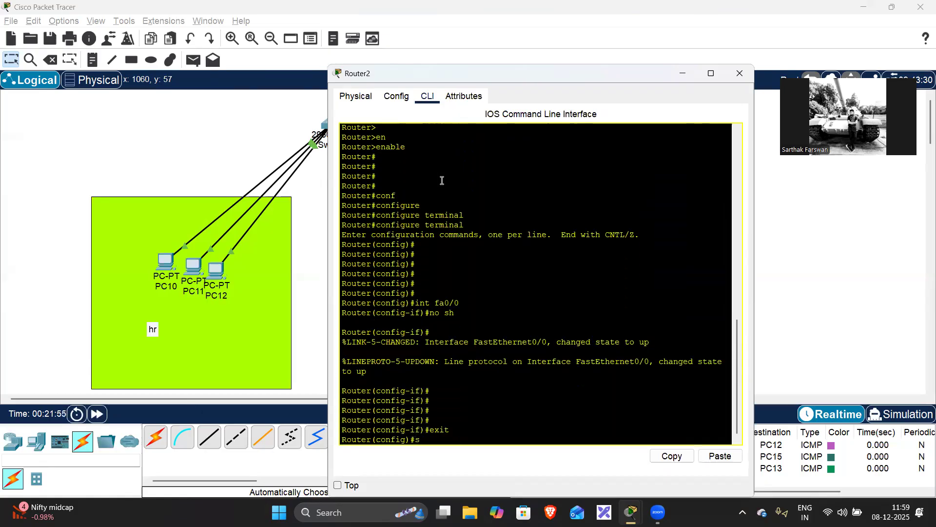
# Step: Create subinterface fa0/0.1 on Router2 with int fa0/0.1 from global configuration mode
pyautogui.write('int fa0')
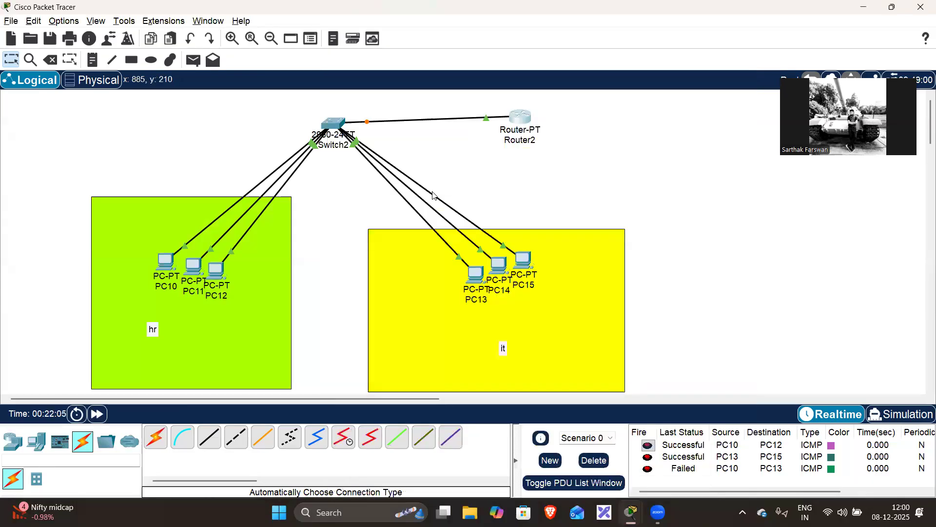
pyautogui.click(740, 73)
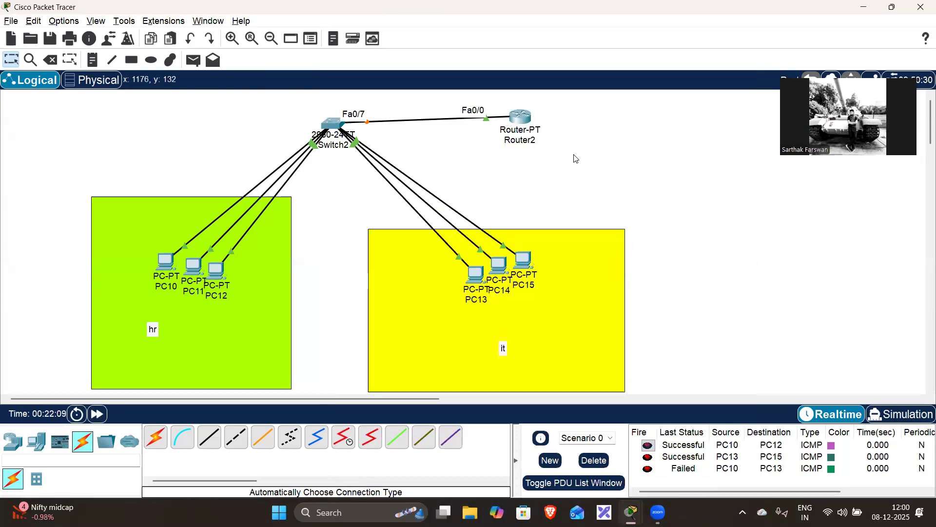
pyautogui.moveTo(514, 116)
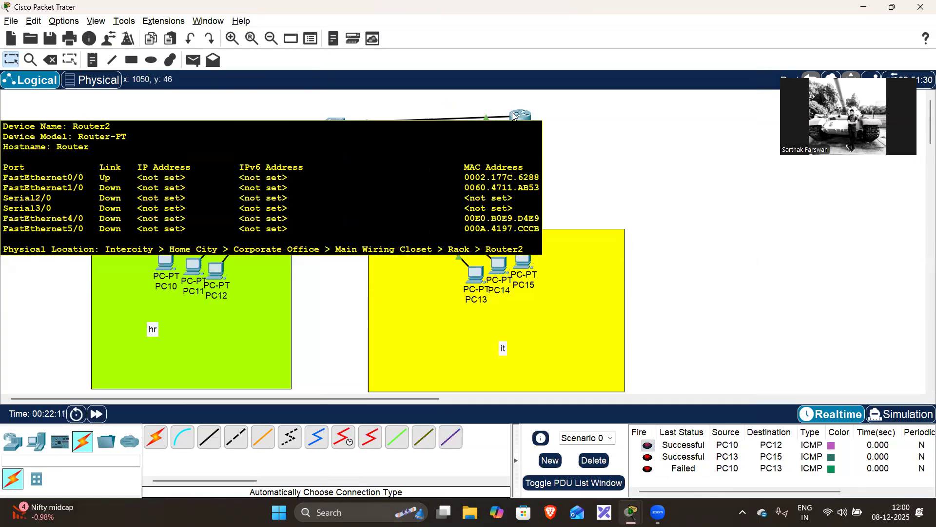
pyautogui.click(514, 117)
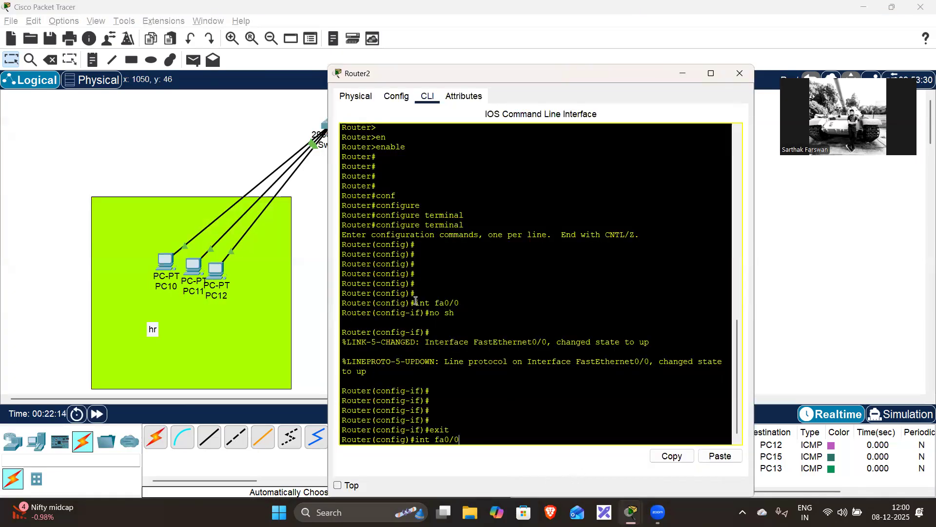
pyautogui.moveTo(415, 303); pyautogui.dragTo(463, 314)
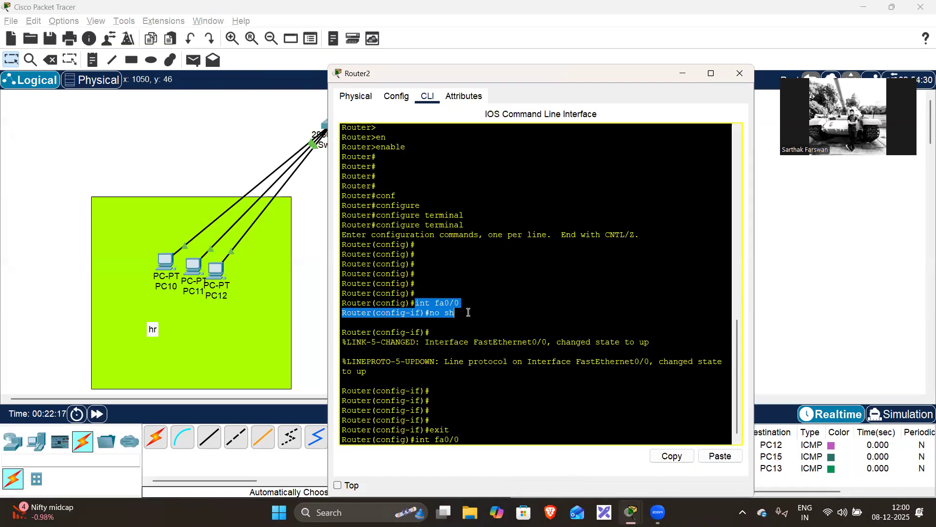
pyautogui.doubleClick(468, 312)
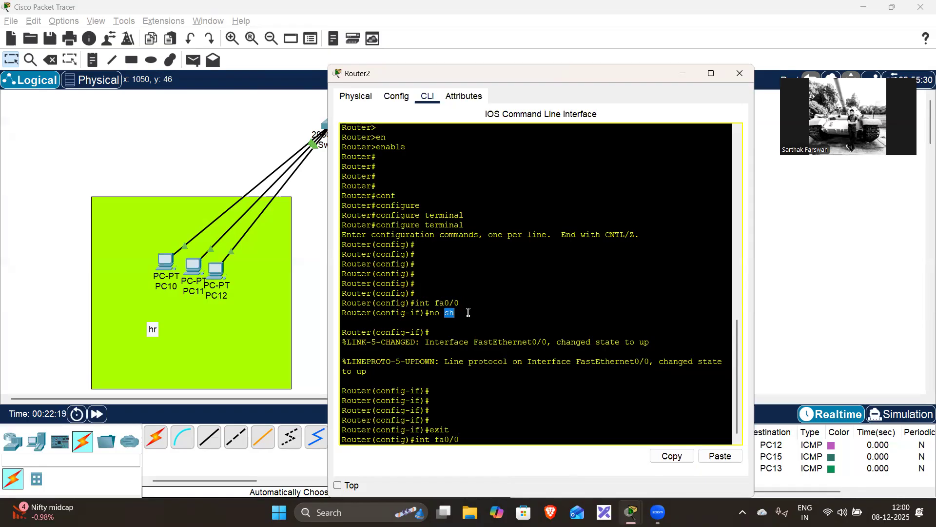
pyautogui.click(459, 434)
pyautogui.write('.1')
pyautogui.press('Return')
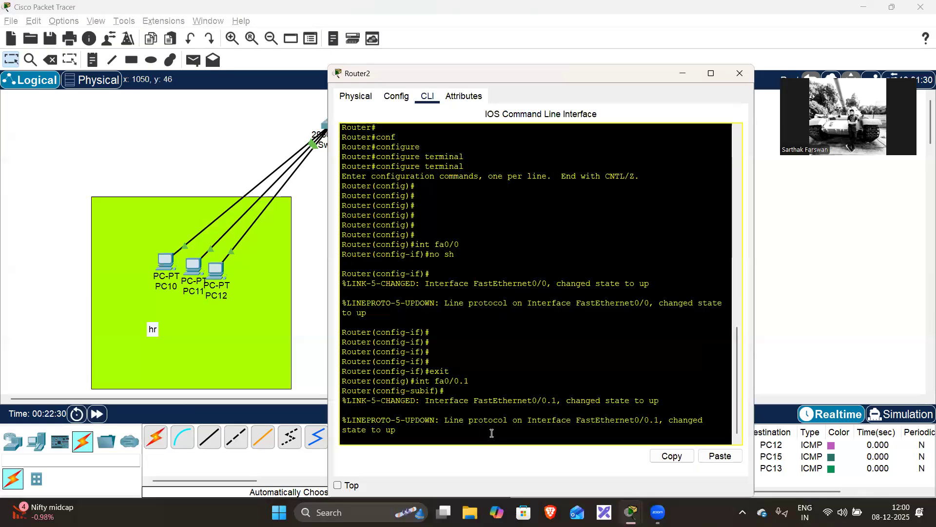
pyautogui.press('Return')
pyautogui.press('Return')
pyautogui.press('Return')
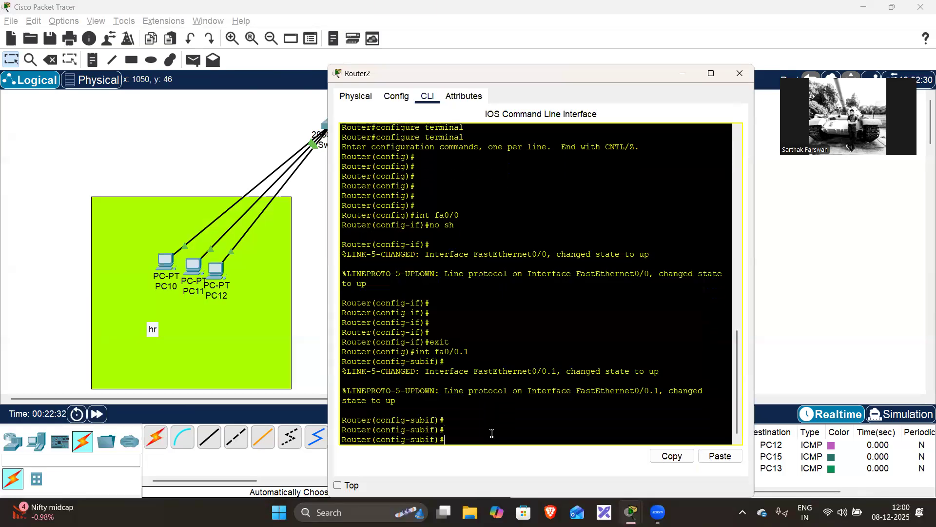
# Step: Try to assign IP address 10.0.0.1 with mask 255.0.0.0 to fa0/0.1 and read the router's response
pyautogui.write('ip add')
pyautogui.press('Tab')
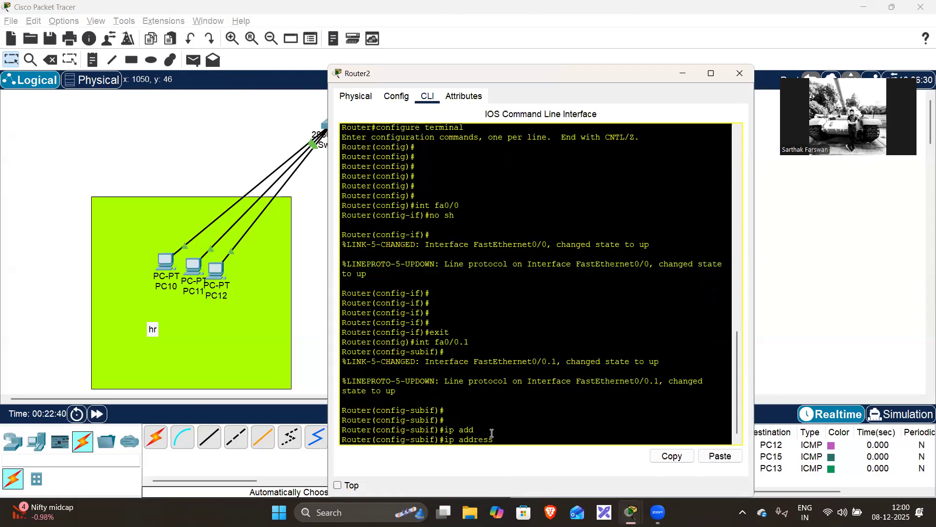
pyautogui.write('10.0.0.1 25.')
pyautogui.press('BackSpace')
pyautogui.write('55.0.0.0')
pyautogui.press('Return')
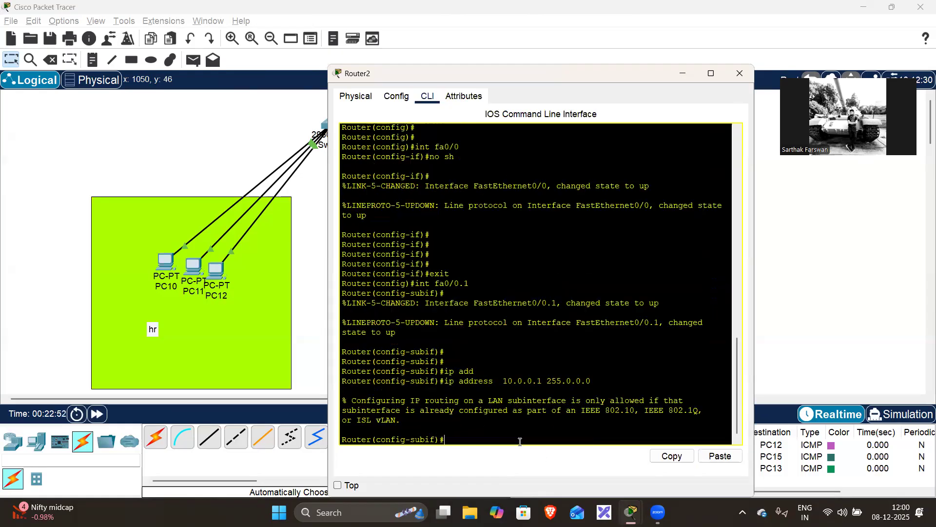
pyautogui.press('Return')
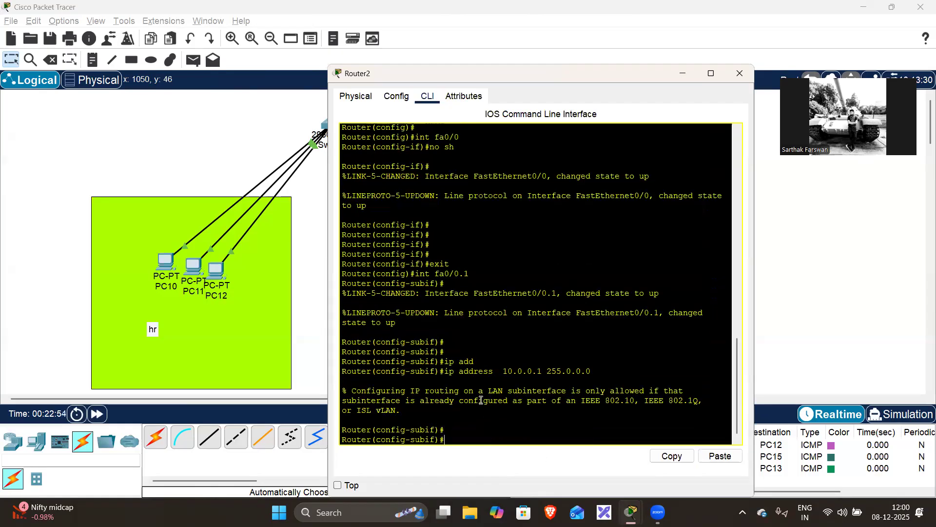
pyautogui.moveTo(465, 391); pyautogui.dragTo(558, 406)
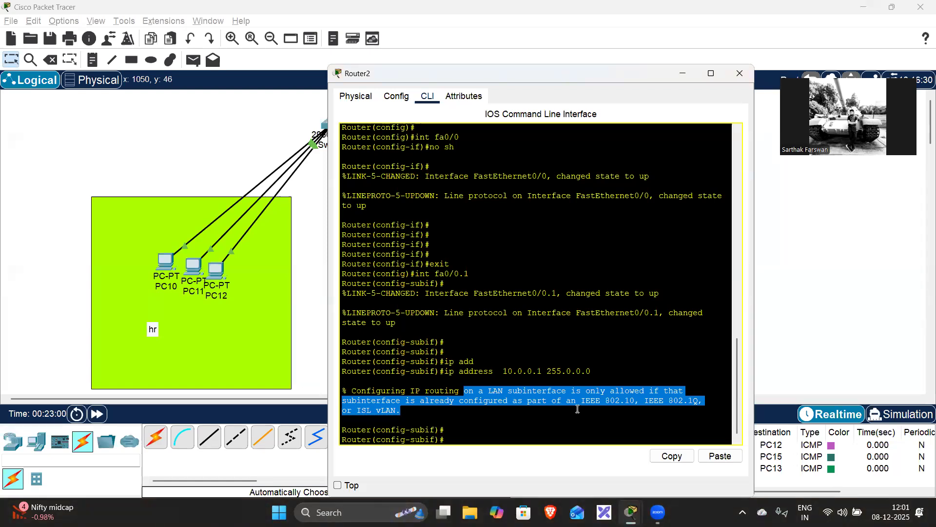
pyautogui.click(578, 409)
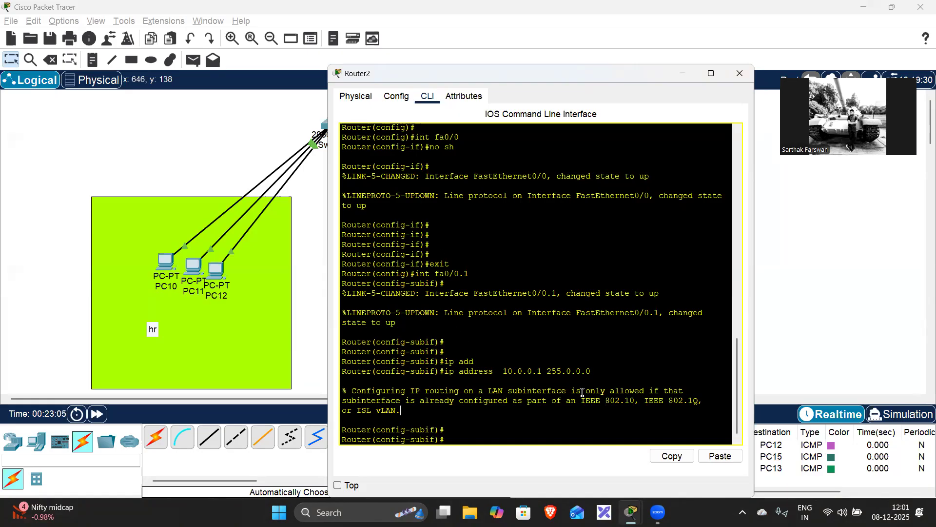
pyautogui.moveTo(584, 399); pyautogui.dragTo(401, 411)
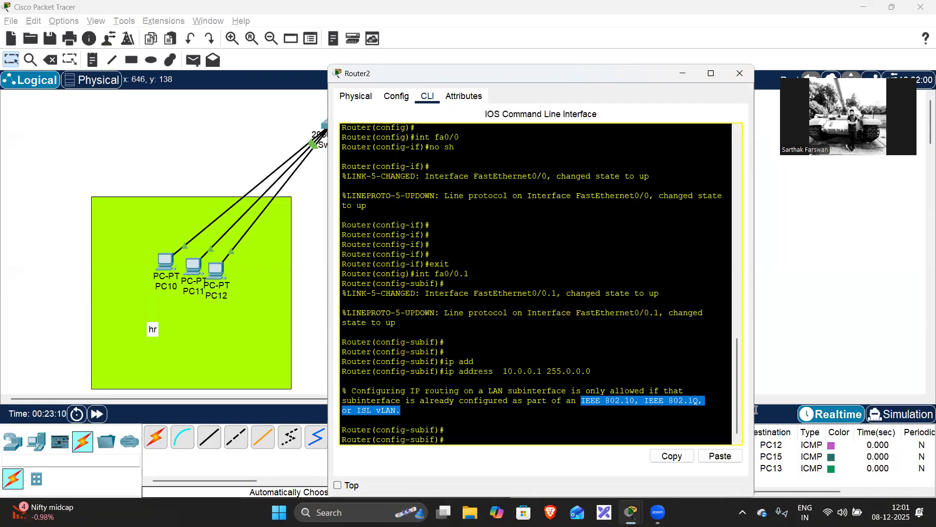
pyautogui.click(604, 361)
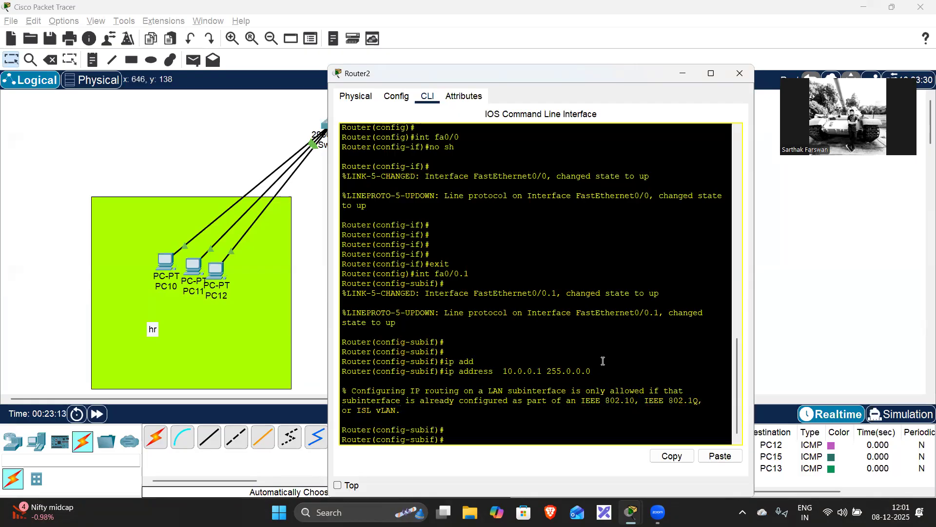
# Step: List the encapsulation options and set fa0/0.1 to encapsulation dot1Q 2
pyautogui.write('enc')
pyautogui.press('Tab')
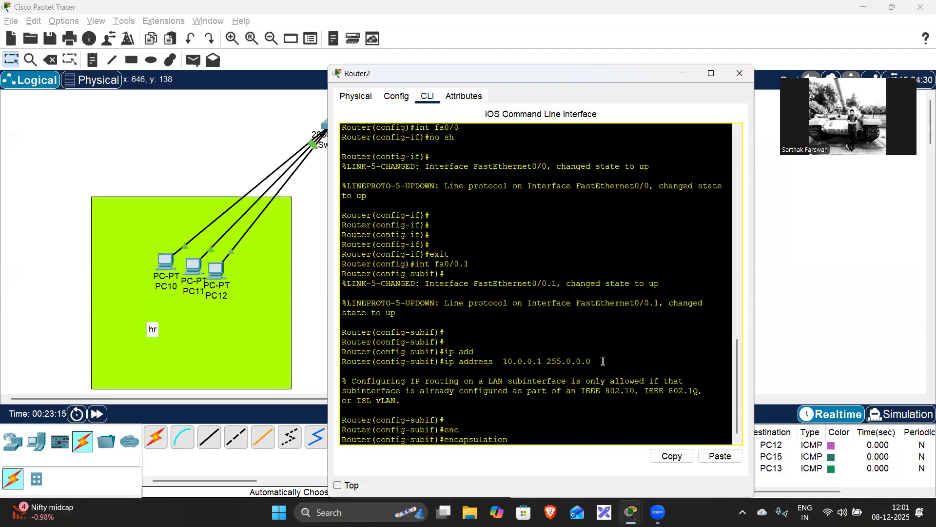
pyautogui.write('?')
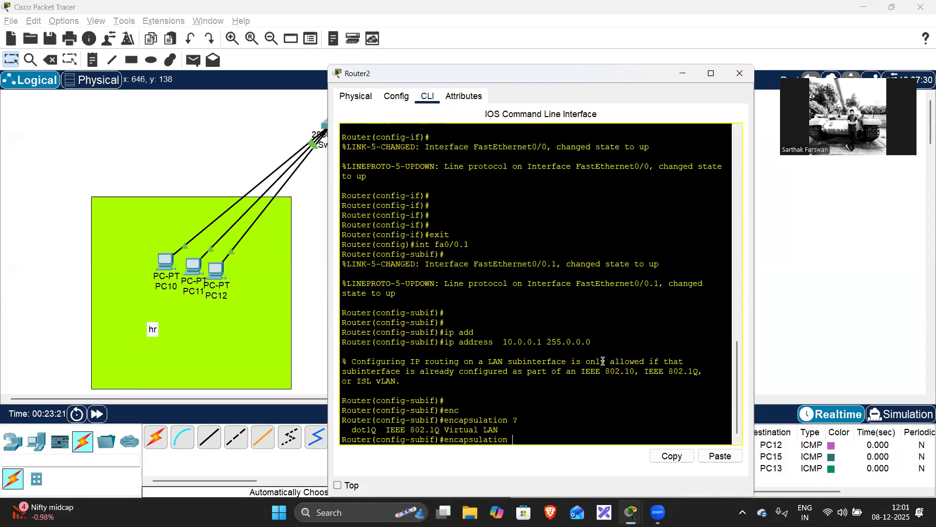
pyautogui.write('do')
pyautogui.press('Tab')
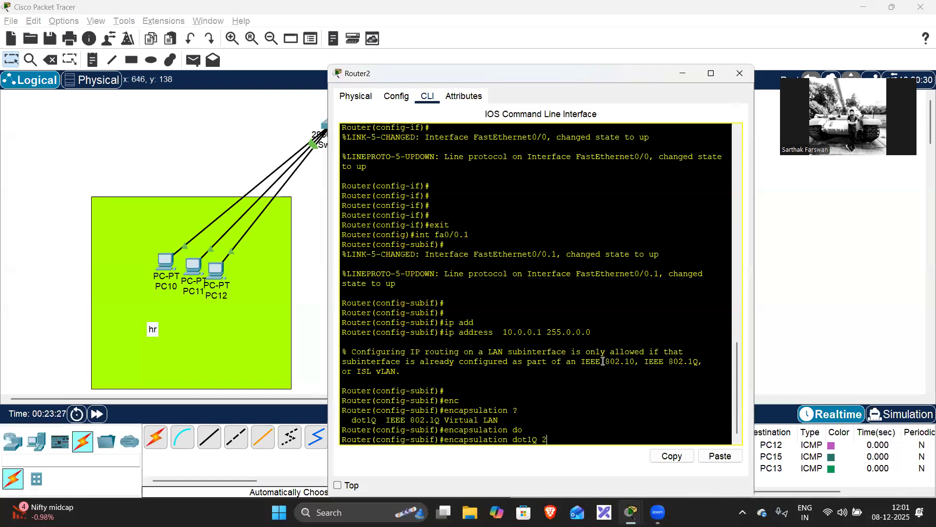
pyautogui.press('Return')
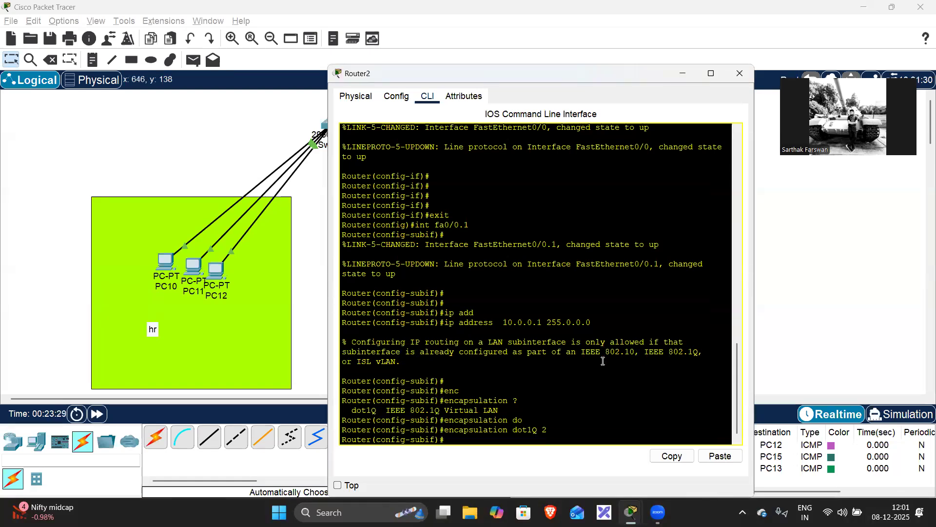
# Step: Assign IP address 10.0.0.1 255.0.0.0 to fa0/0.1 and exit to global configuration mode
pyautogui.press('Up')
pyautogui.press('Up')
pyautogui.press('Return')
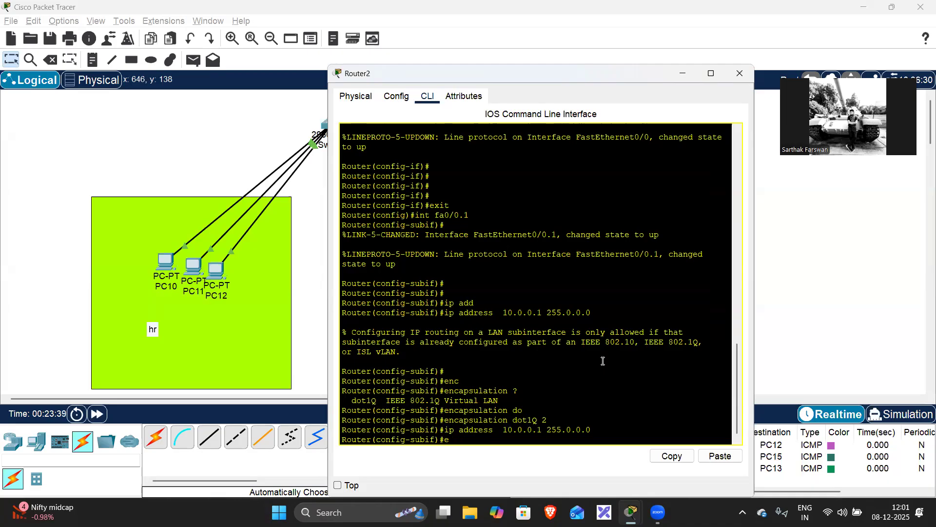
pyautogui.write('xit')
pyautogui.press('Return')
pyautogui.press('Return')
pyautogui.press('Return')
pyautogui.press('Return')
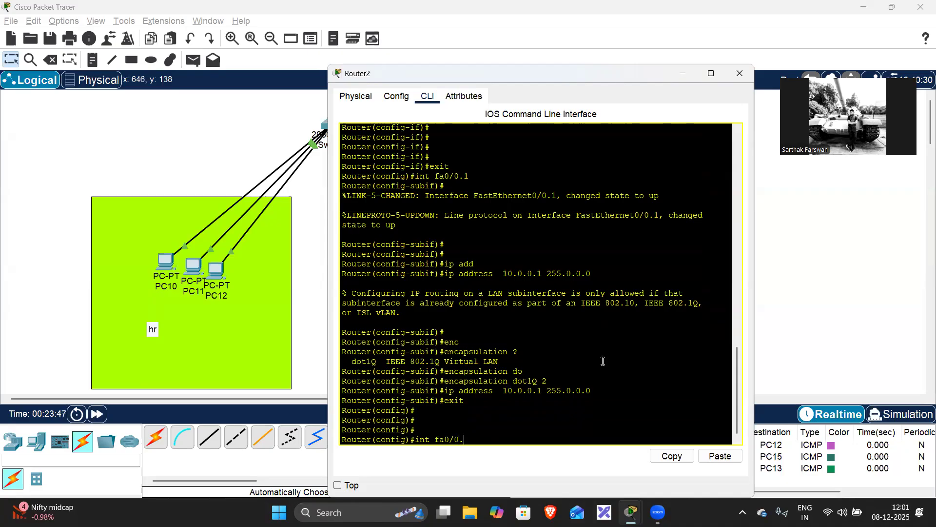
# Step: Create subinterface fa0/0.2 on Router2 and set its encapsulation to dot1Q 3
pyautogui.press('Return')
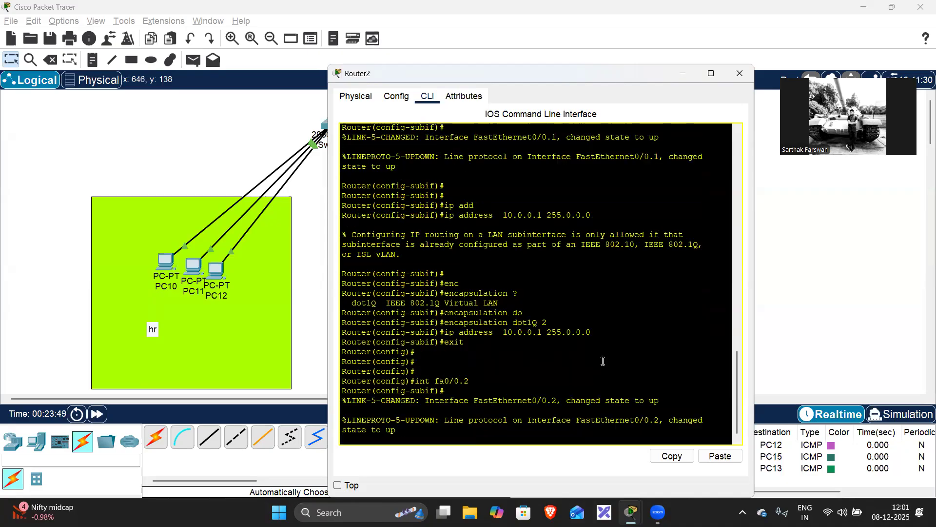
pyautogui.press('Return')
pyautogui.press('Return')
pyautogui.write('en')
pyautogui.press('Tab')
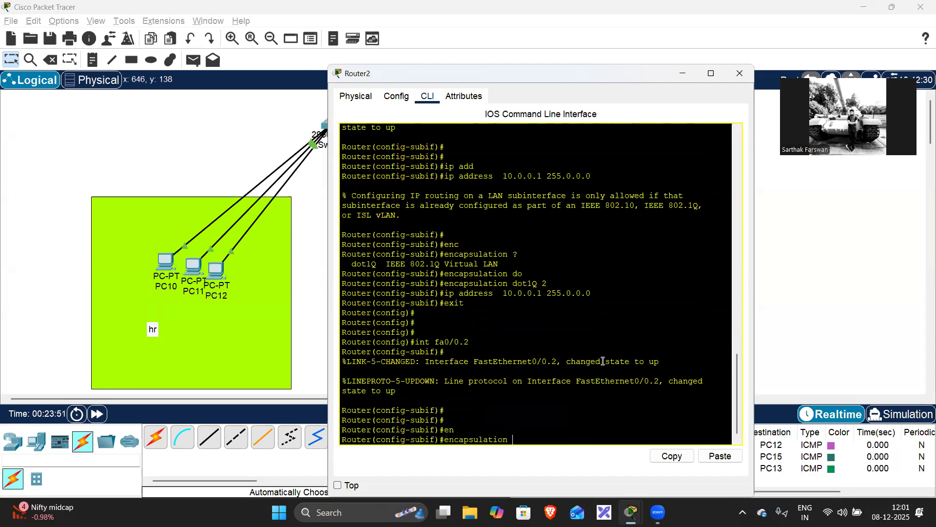
pyautogui.write('?')
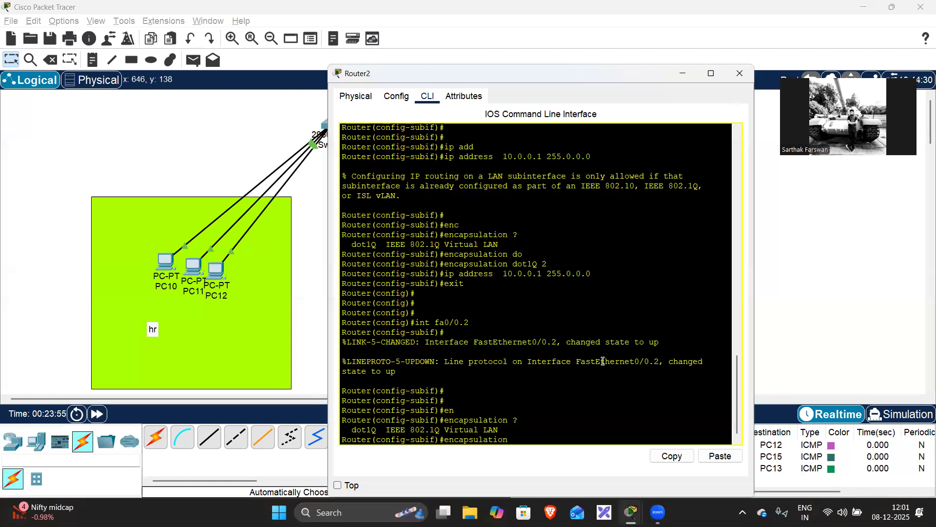
pyautogui.write('dot1Q 3')
pyautogui.press('Tab')
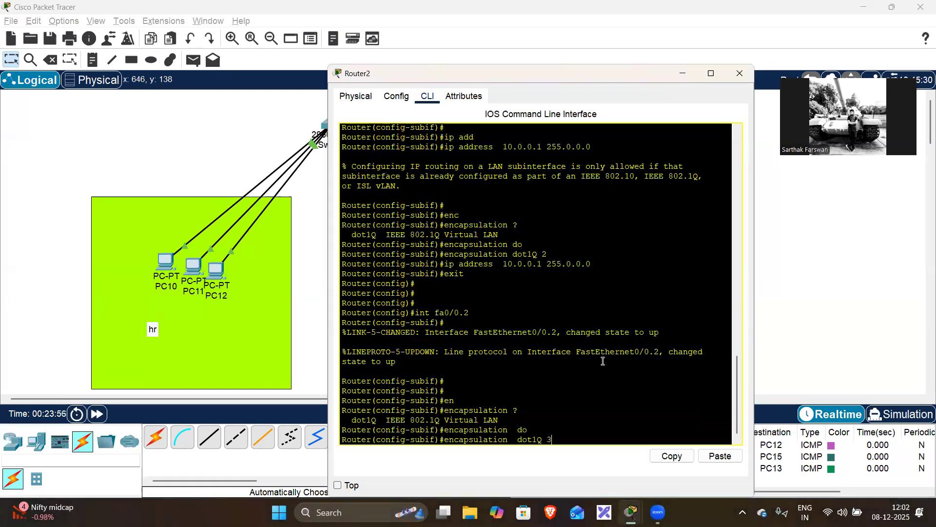
pyautogui.press('Return')
pyautogui.press('Return')
pyautogui.press('Return')
pyautogui.press('Return')
pyautogui.press('Return')
# Step: Assign IP address 11.0.0.1 255.0.0.0 to fa0/0.2, exit to global configuration mode and close Router2's window
pyautogui.write('ip add 11.0')
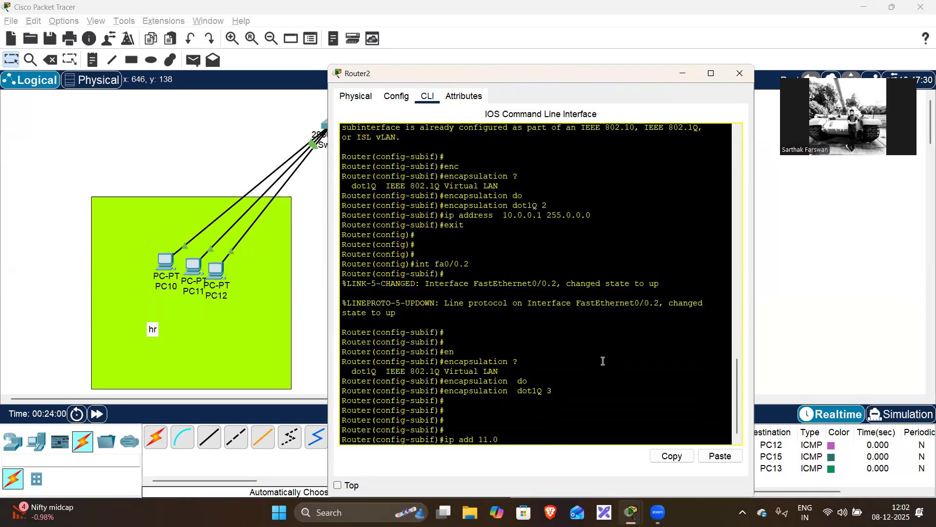
pyautogui.write('.0.1 255.0.0.0')
pyautogui.press('Return')
pyautogui.press('Return')
pyautogui.press('Return')
pyautogui.press('Return')
pyautogui.write('exit')
pyautogui.press('Return')
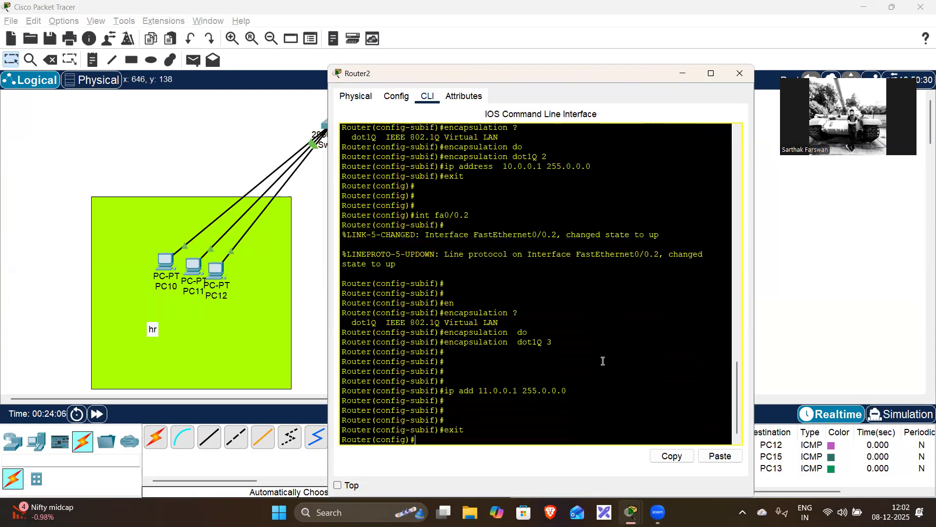
pyautogui.press('Return')
pyautogui.press('Return')
pyautogui.press('Return')
pyautogui.press('Return')
pyautogui.press('Return')
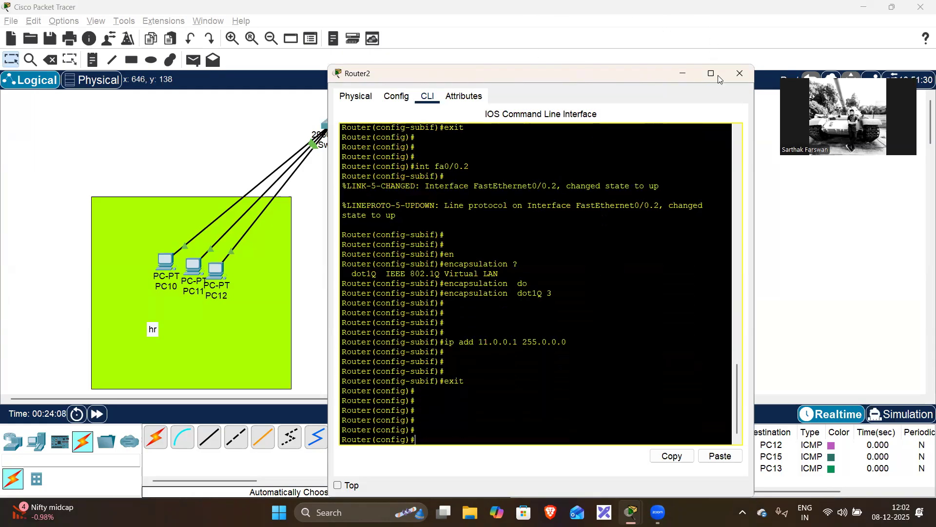
pyautogui.click(740, 74)
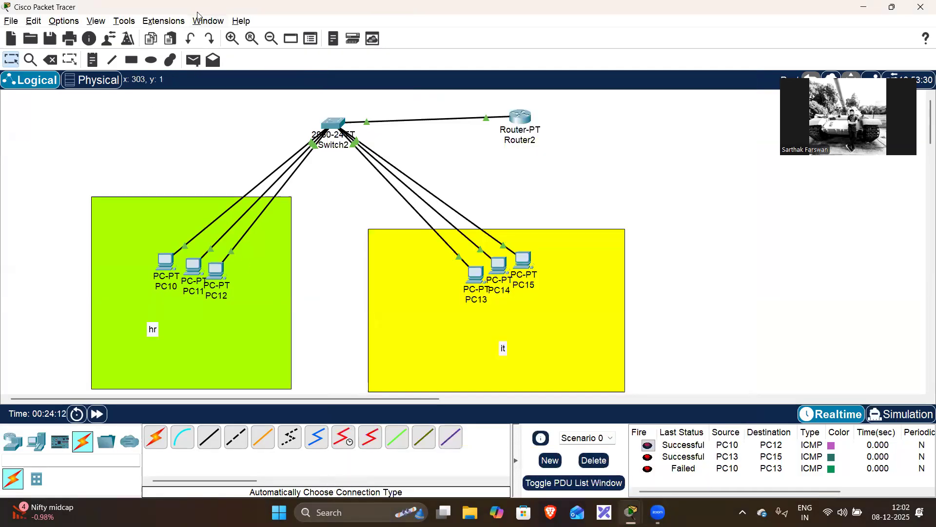
# Step: Send a simple PDU from PC10 to PC15 to test communication between the two VLANs
pyautogui.click(194, 59)
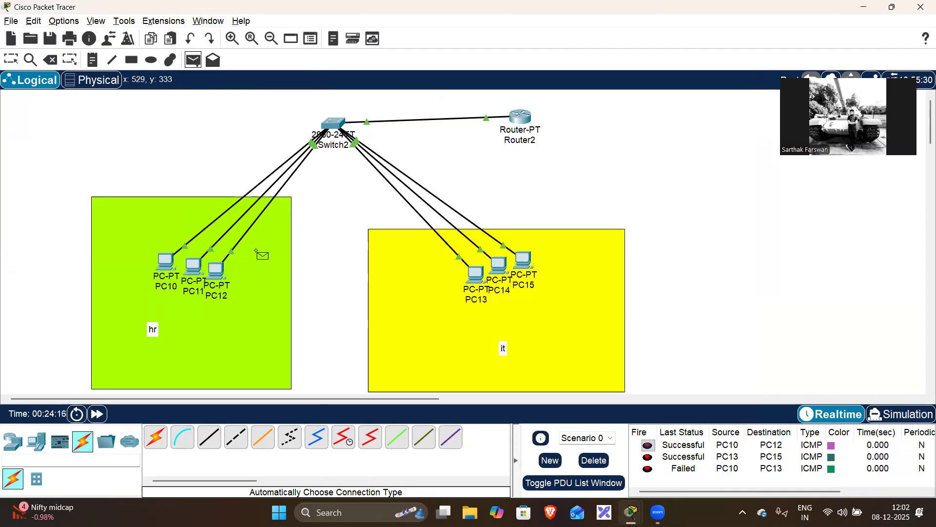
pyautogui.click(168, 258)
pyautogui.click(533, 271)
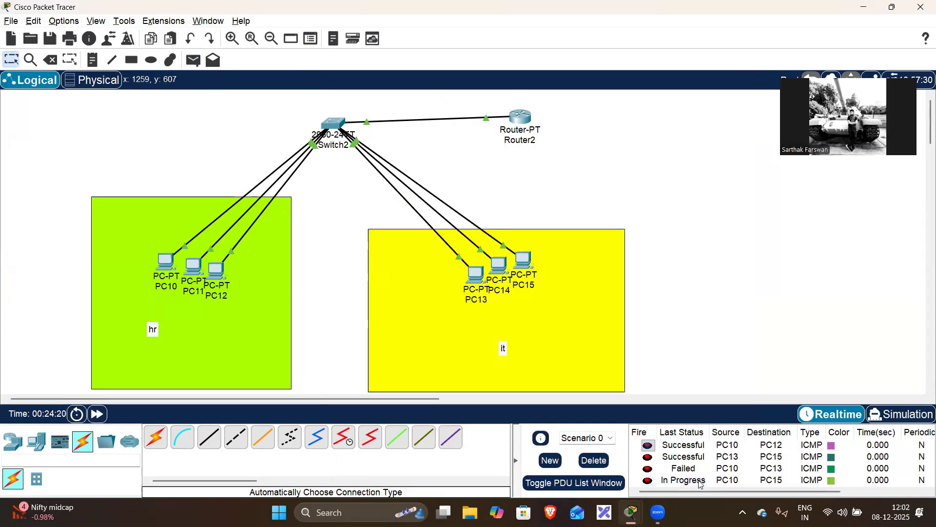
# Step: Delete the current PDU scenario and send a new simple PDU from PC10 to PC15
pyautogui.click(594, 460)
pyautogui.click(193, 60)
pyautogui.click(166, 263)
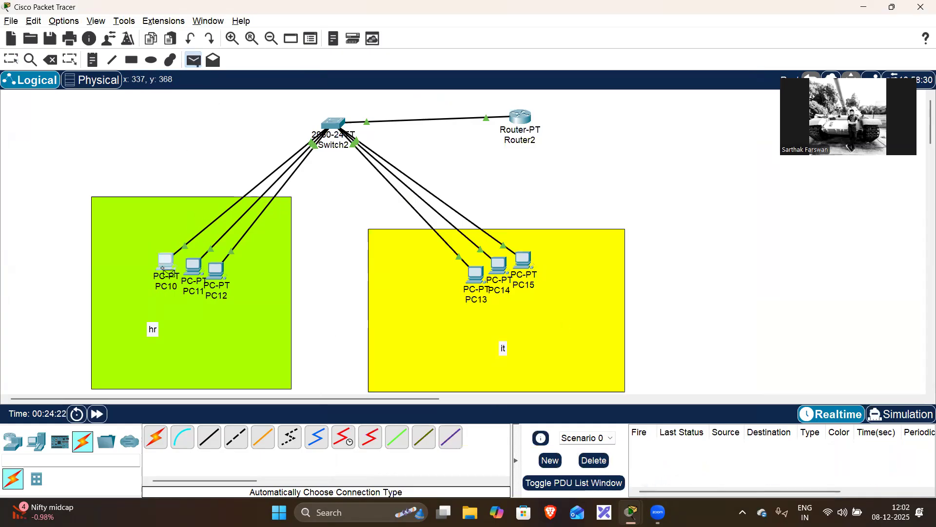
pyautogui.click(523, 262)
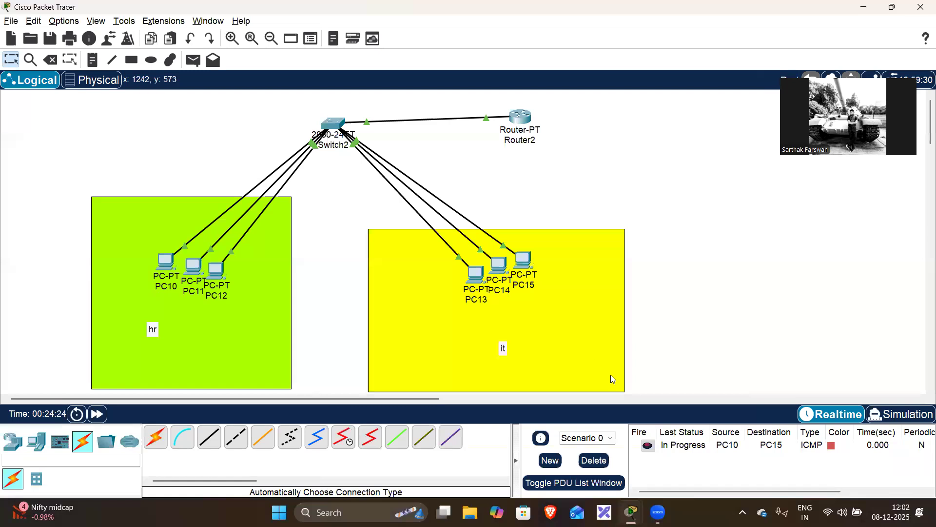
# Step: Send simple PDUs from PC10 to Router2 and from PC13 to Router2
pyautogui.click(193, 60)
pyautogui.click(170, 266)
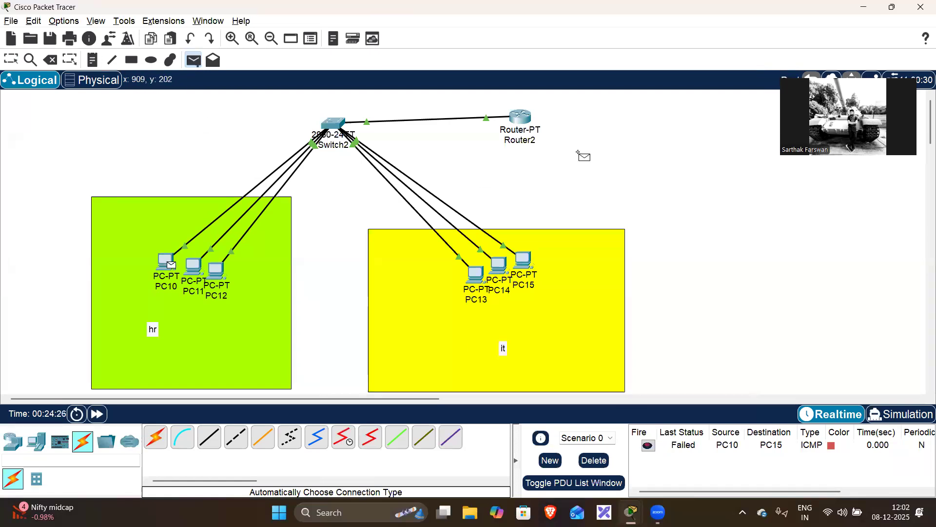
pyautogui.click(525, 119)
pyautogui.press('p')
pyautogui.click(477, 268)
pyautogui.click(520, 118)
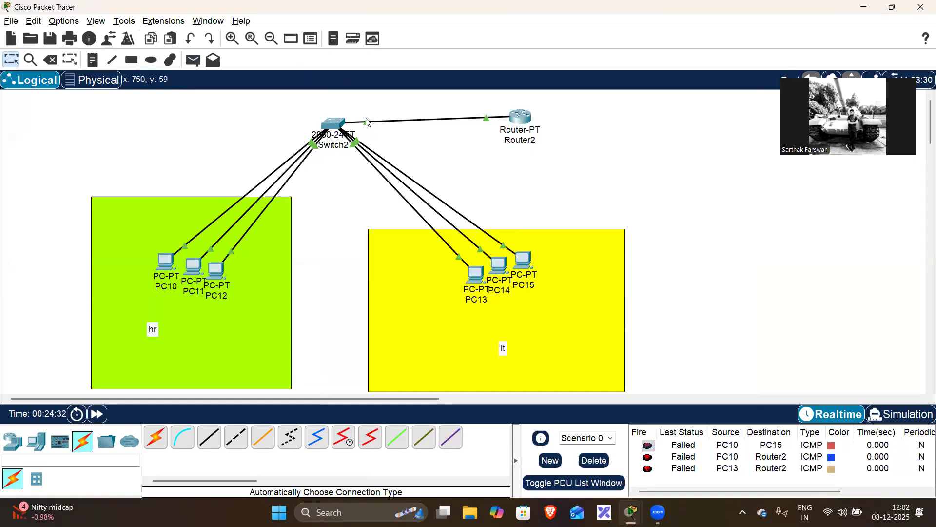
# Step: Open Switch2's command line and advance past the remaining VLAN listing to the privileged prompt
pyautogui.moveTo(371, 125)
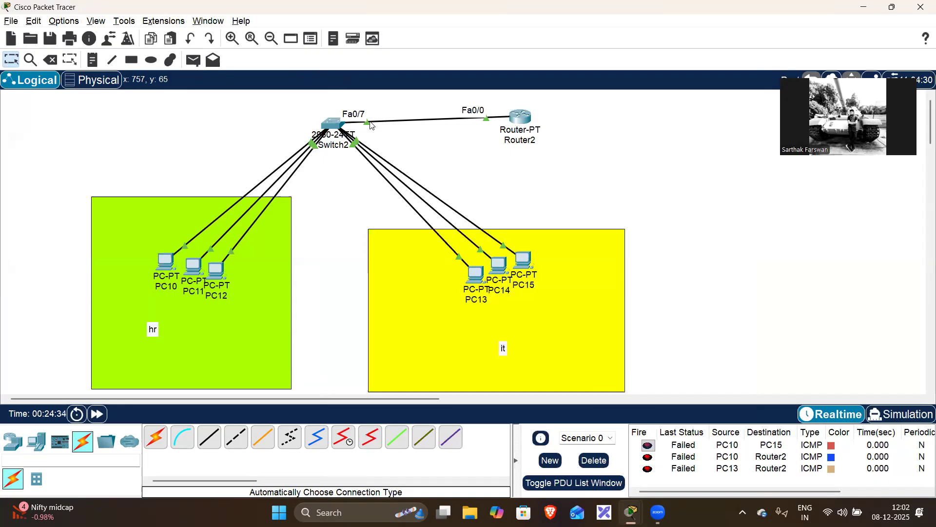
pyautogui.click(333, 125)
pyautogui.press('Return')
pyautogui.press('Return')
pyautogui.press('Return')
pyautogui.press('Return')
pyautogui.press('Return')
pyautogui.press('Return')
pyautogui.press('Return')
pyautogui.press('Return')
pyautogui.press('Return')
pyautogui.press('Return')
pyautogui.press('Return')
pyautogui.press('Return')
pyautogui.press('Return')
pyautogui.press('Return')
pyautogui.press('Return')
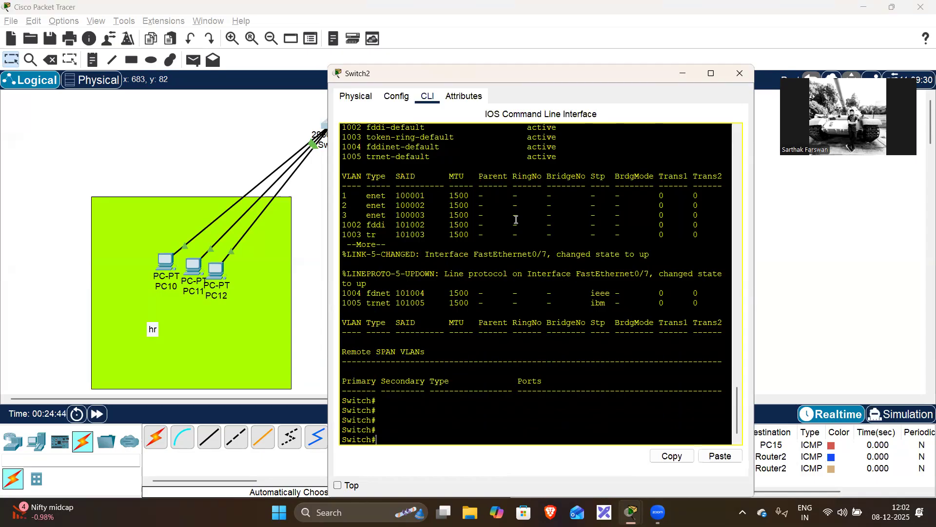
# Step: Enter global configuration mode on Switch2 with the conf terminal command
pyautogui.write('con')
pyautogui.press('Tab')
pyautogui.press('Tab')
pyautogui.write('f')
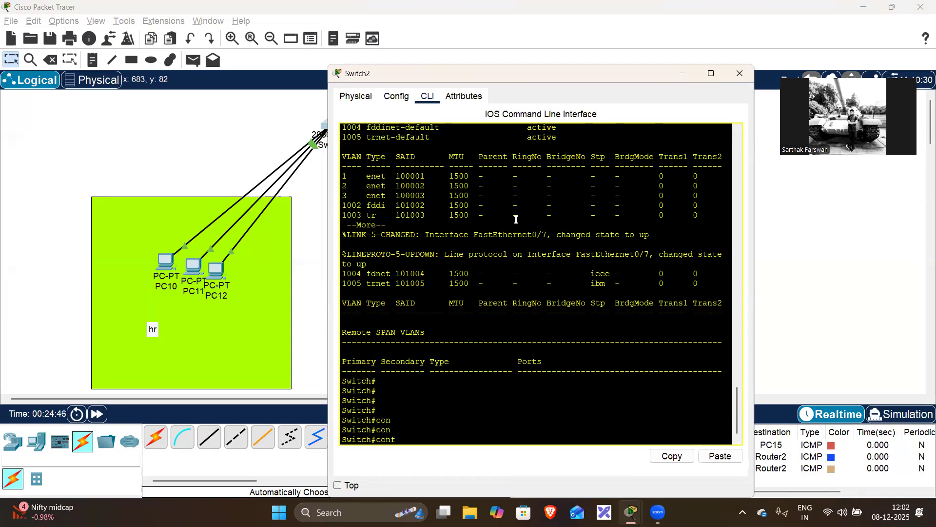
pyautogui.write(' terminal')
pyautogui.press('Return')
pyautogui.press('Return')
pyautogui.press('Return')
pyautogui.press('Return')
pyautogui.press('Return')
# Step: Configure Switch2's interface fa0/7, the link to Router2, with switchport mode trunk
pyautogui.write('int fa0/')
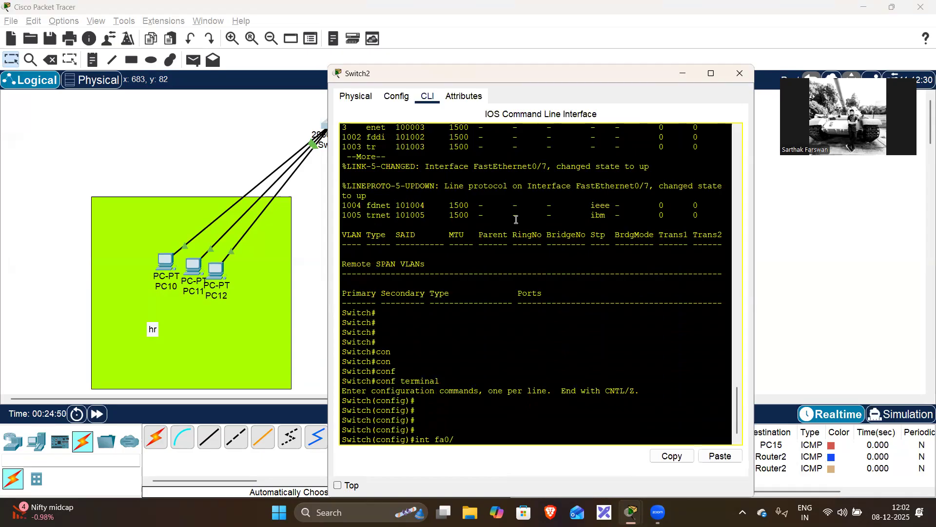
pyautogui.write('7')
pyautogui.press('Return')
pyautogui.press('Return')
pyautogui.write('s')
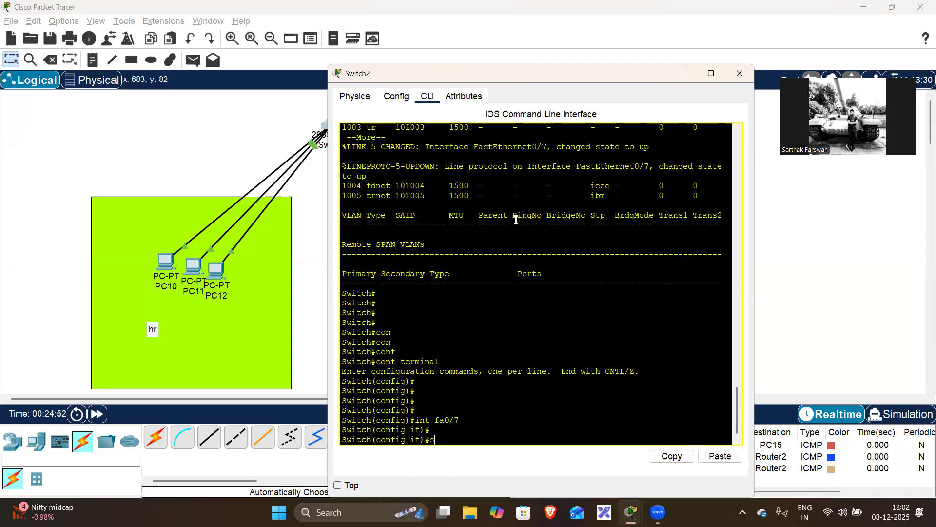
pyautogui.write('w')
pyautogui.press('Tab')
pyautogui.write('mo')
pyautogui.press('Tab')
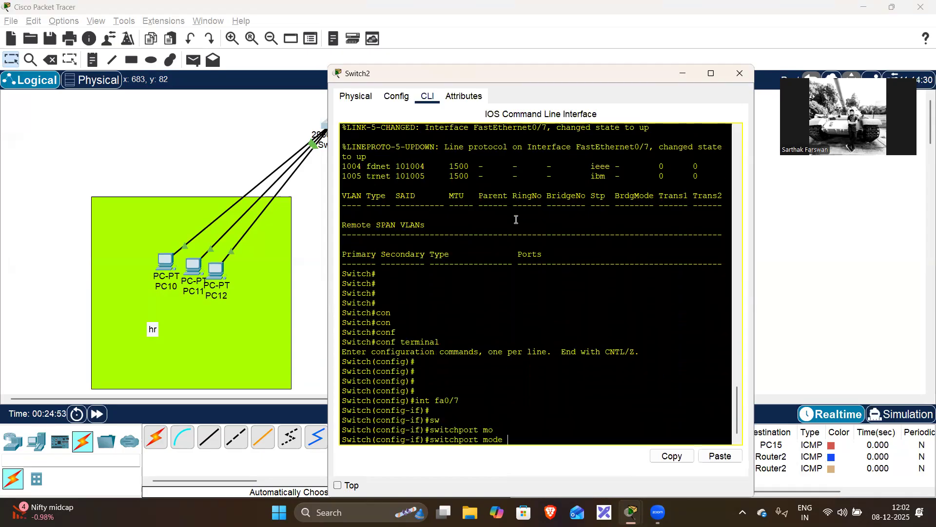
pyautogui.write('tru')
pyautogui.press('Tab')
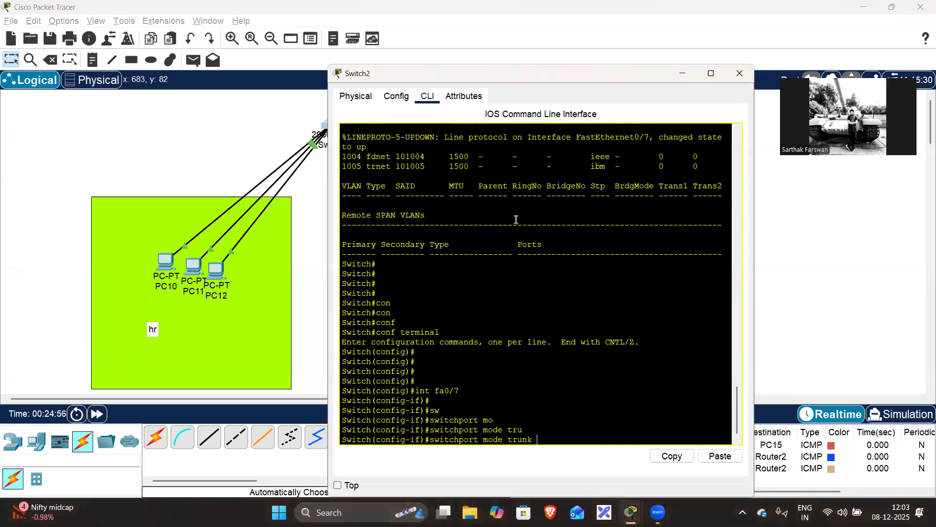
pyautogui.press('Return')
pyautogui.press('Return')
pyautogui.press('Return')
pyautogui.press('Return')
pyautogui.press('Return')
pyautogui.press('Return')
# Step: Exit interface configuration mode, minimise Switch2's window and fast-forward the network time
pyautogui.write('e')
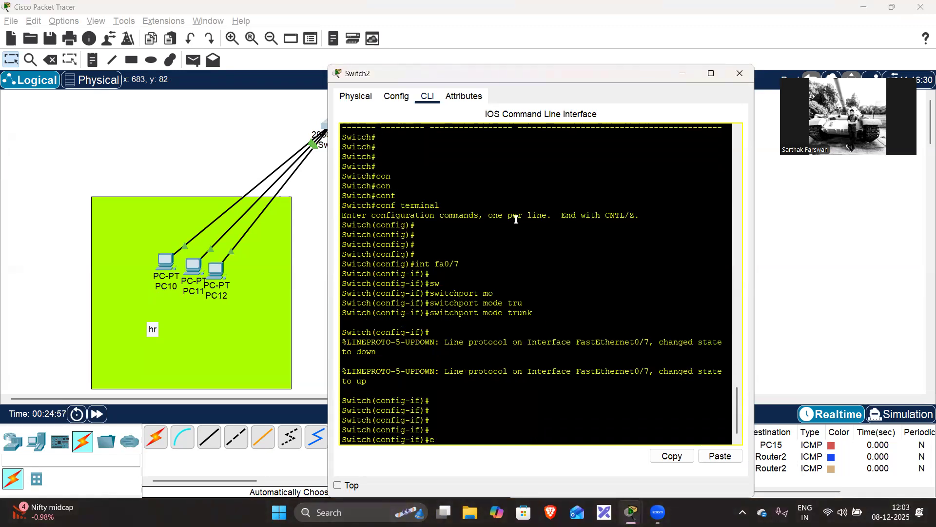
pyautogui.write('xit')
pyautogui.press('Return')
pyautogui.click(682, 73)
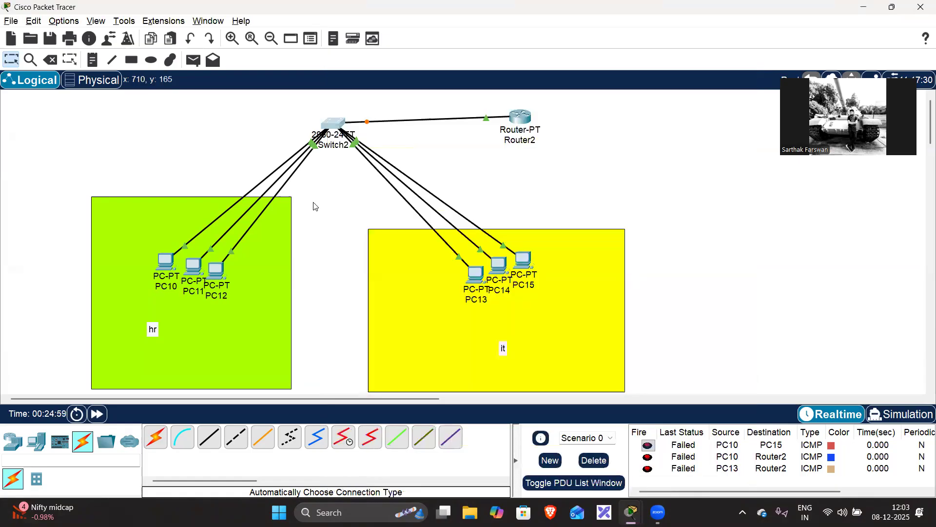
pyautogui.click(97, 413)
pyautogui.click(97, 414)
pyautogui.click(96, 414)
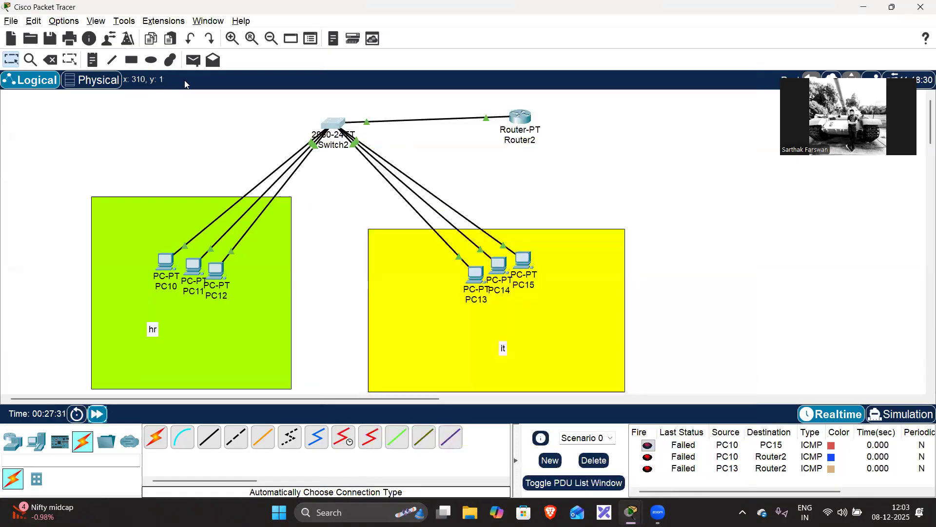
# Step: Send a simple PDU from PC10 to Router2 and delete the current PDU scenario
pyautogui.click(194, 60)
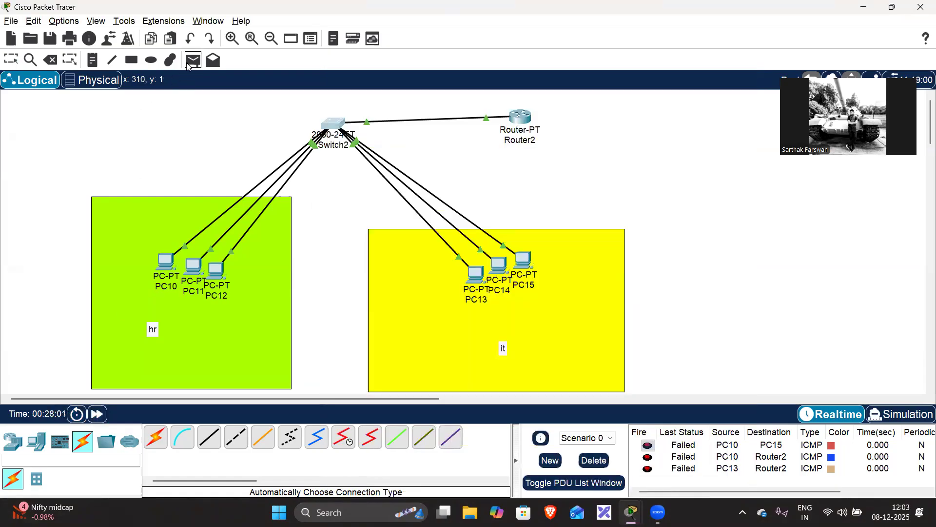
pyautogui.click(166, 262)
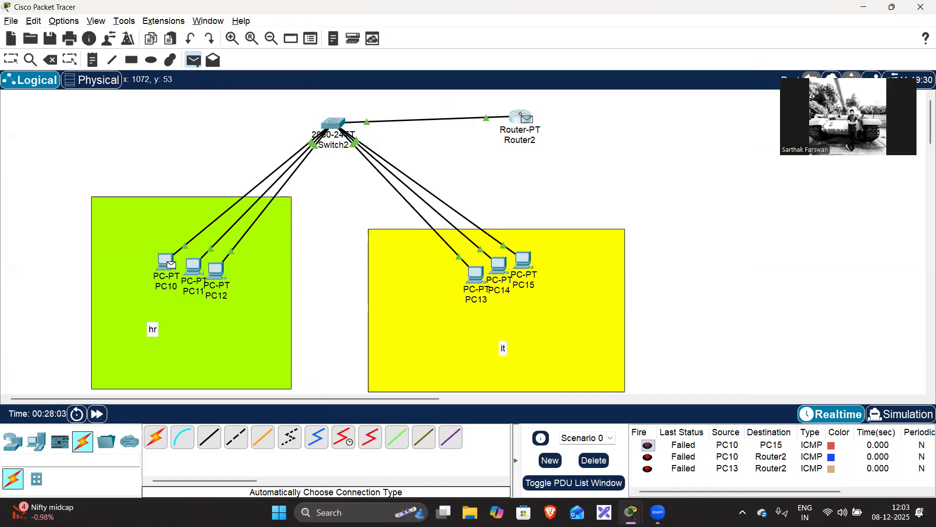
pyautogui.click(521, 116)
pyautogui.click(594, 460)
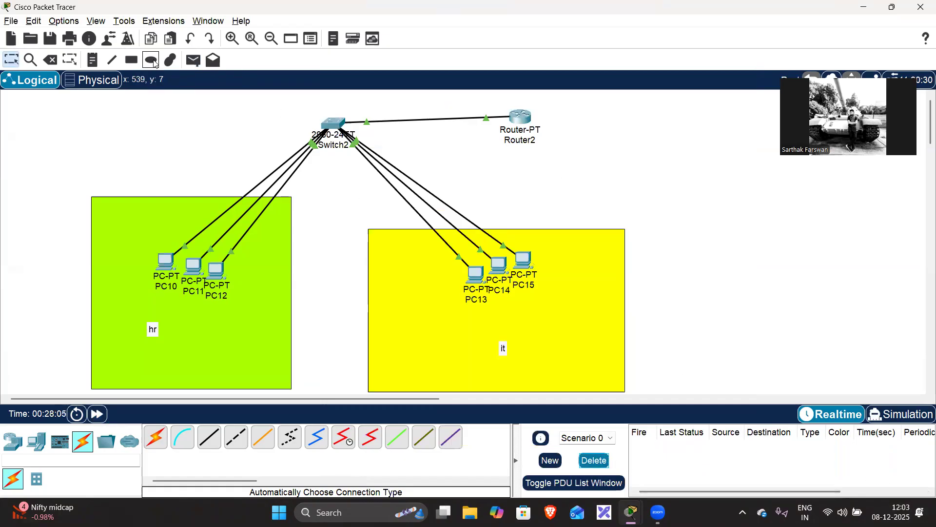
# Step: Send simple PDUs from Router2 twice to PC15 and once to PC10
pyautogui.click(193, 60)
pyautogui.click(521, 116)
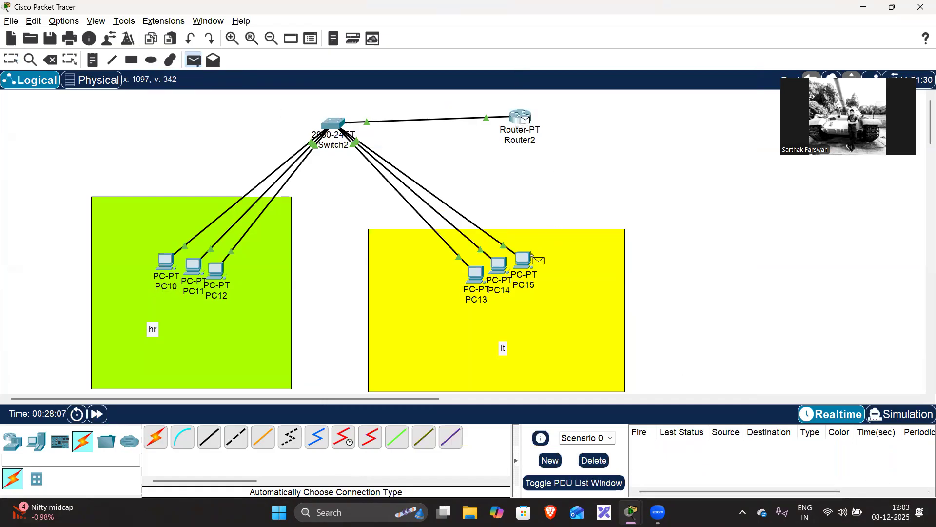
pyautogui.click(528, 258)
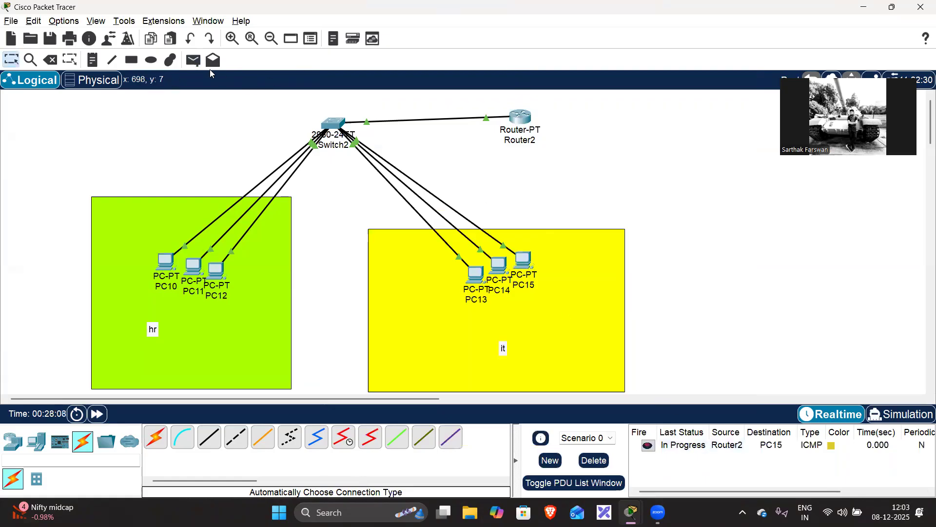
pyautogui.click(517, 114)
pyautogui.click(524, 259)
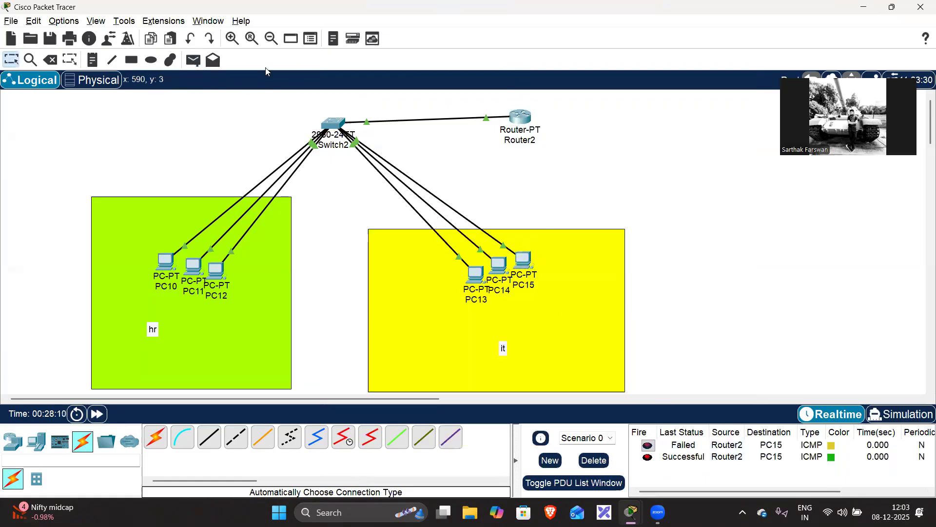
pyautogui.click(194, 63)
pyautogui.click(521, 116)
pyautogui.click(167, 262)
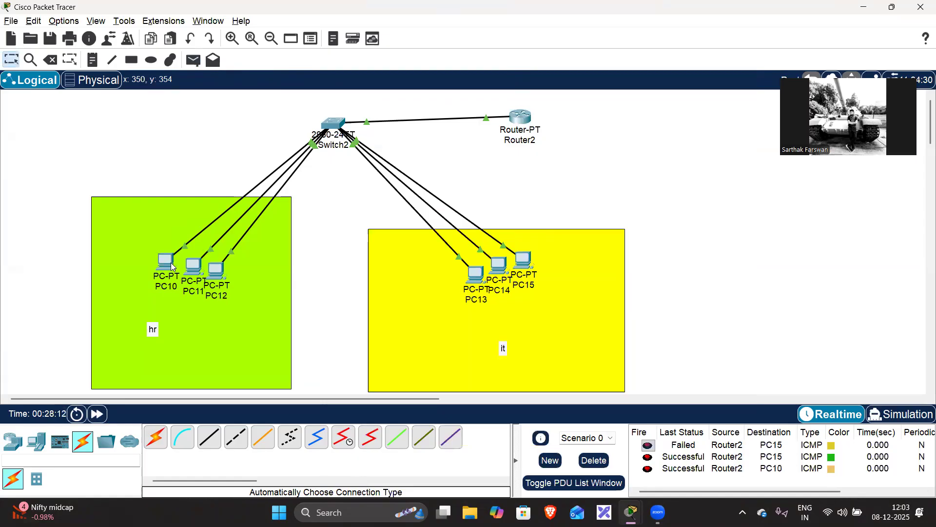
# Step: Send a simple PDU from PC12 to PC13 to test communication between the VLANs
pyautogui.click(193, 60)
pyautogui.click(218, 282)
pyautogui.click(475, 274)
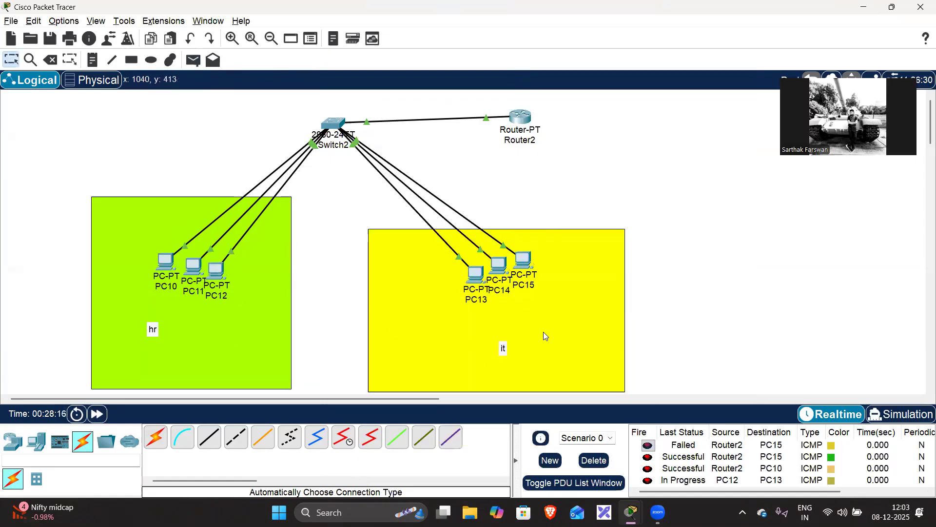
# Step: Delete the PDU scenario and send a new simple PDU from PC12 to PC13
pyautogui.click(594, 459)
pyautogui.click(193, 60)
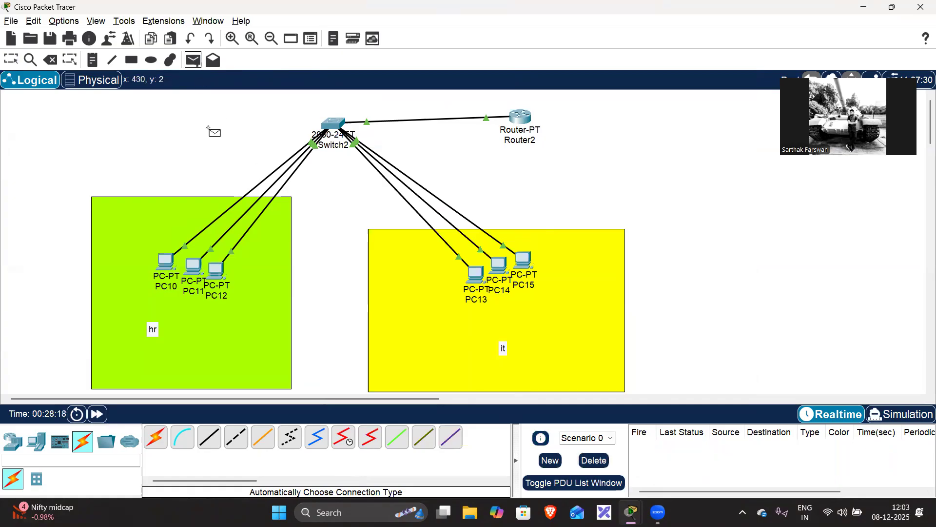
pyautogui.click(218, 276)
pyautogui.click(477, 275)
# Step: Send simple PDUs from PC11 to PC13 and from PC10 to PC13
pyautogui.click(195, 65)
pyautogui.click(198, 268)
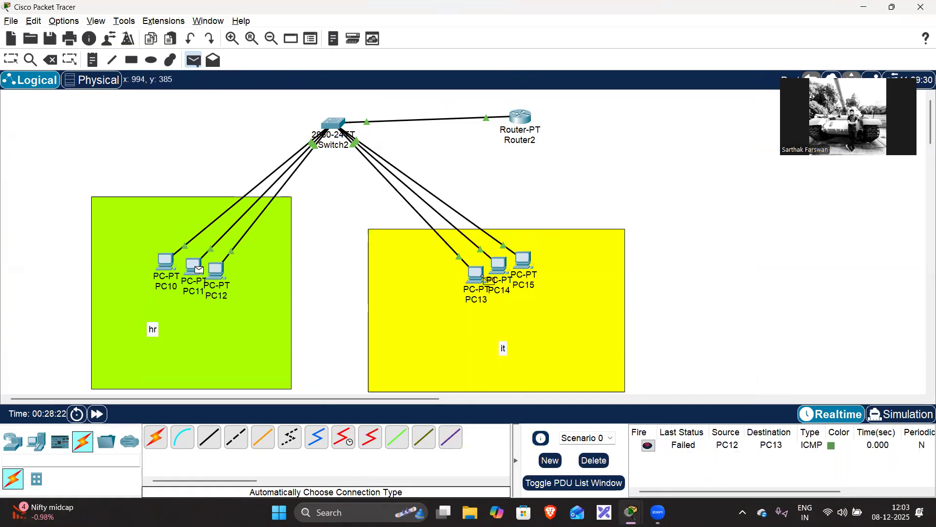
pyautogui.click(477, 275)
pyautogui.click(193, 60)
pyautogui.click(166, 263)
pyautogui.click(475, 276)
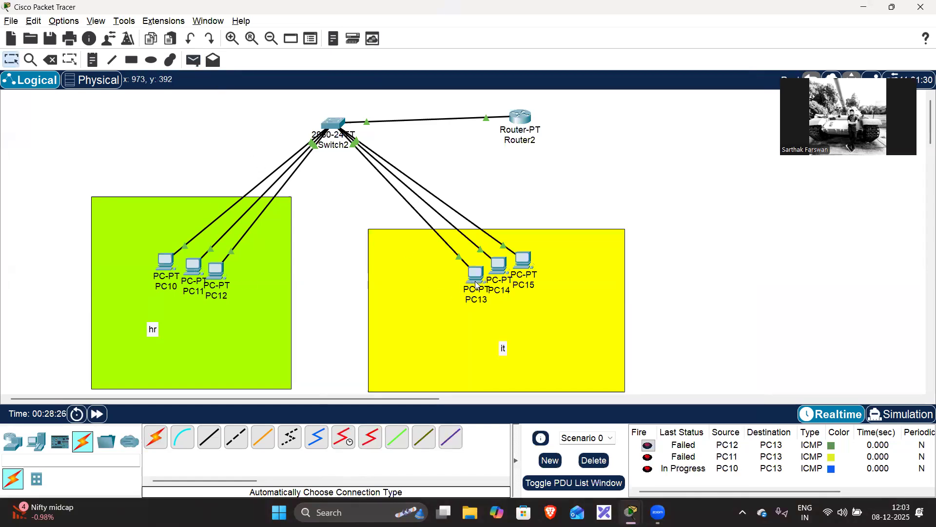
# Step: Send another simple PDU from PC10 to PC13 and delete the PDU scenario
pyautogui.click(193, 60)
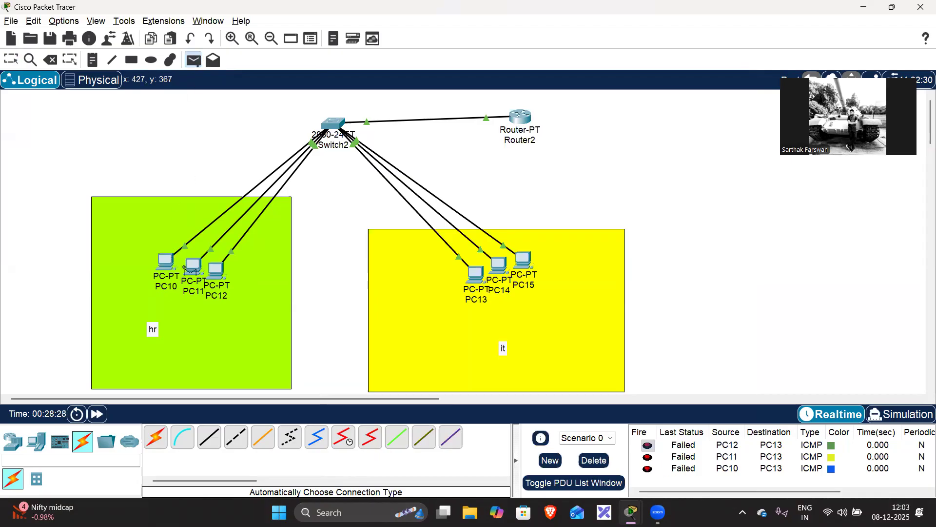
pyautogui.click(168, 264)
pyautogui.click(477, 277)
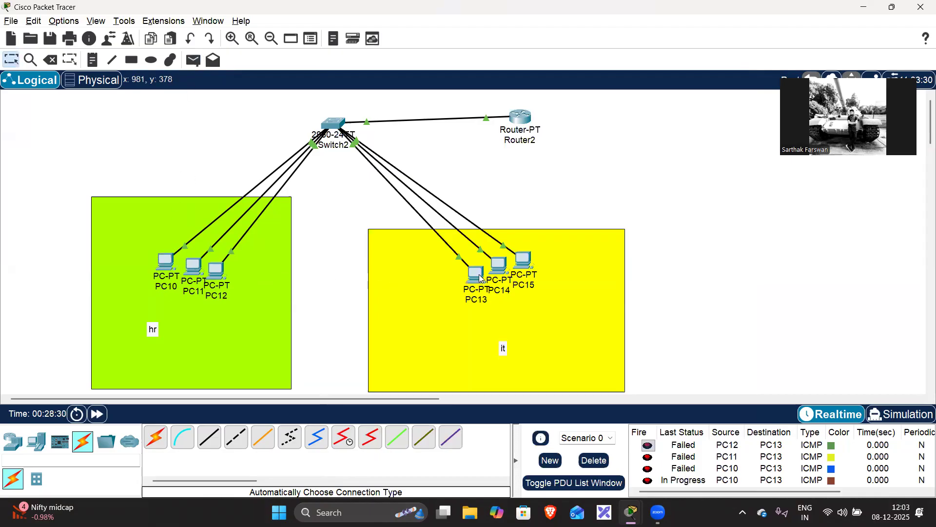
pyautogui.click(593, 461)
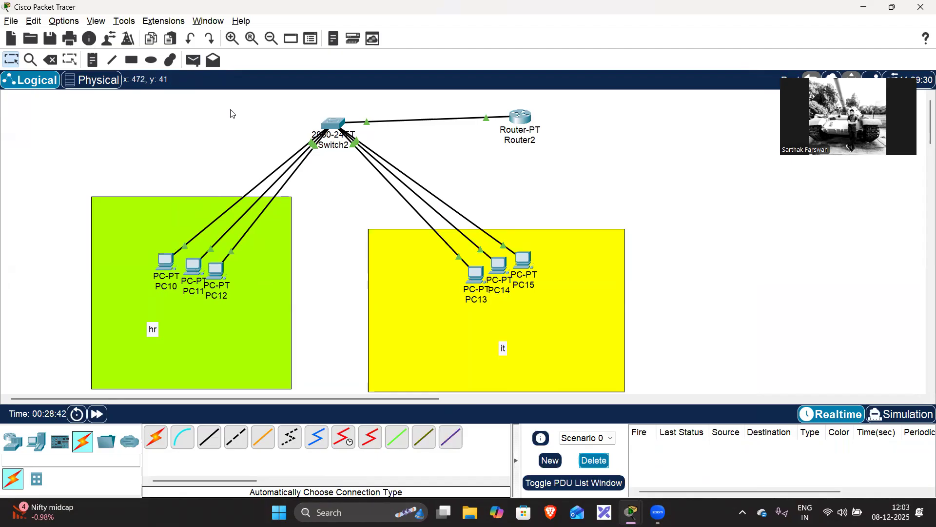
# Step: Disconnect the computer from the MSVP Wi-Fi network and connect to MSVP again
pyautogui.click(842, 512)
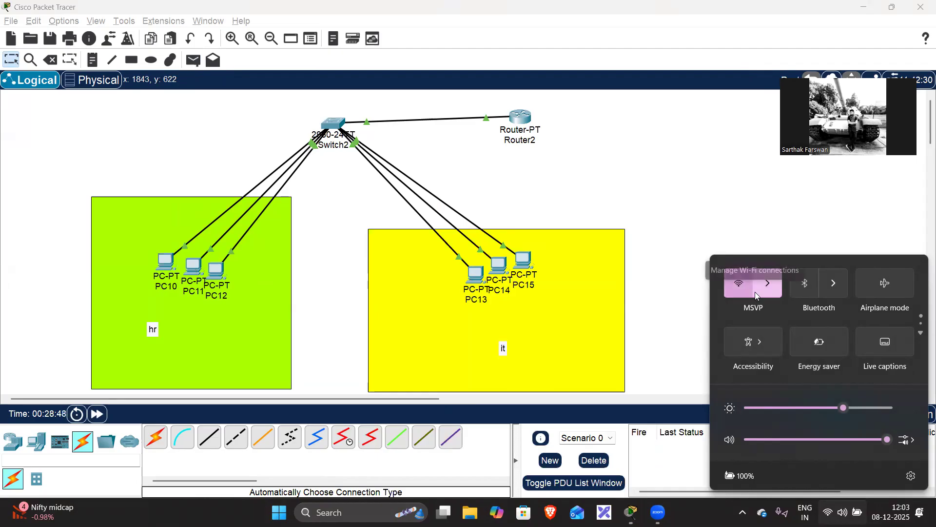
pyautogui.click(768, 283)
pyautogui.rightClick(768, 295)
pyautogui.click(788, 309)
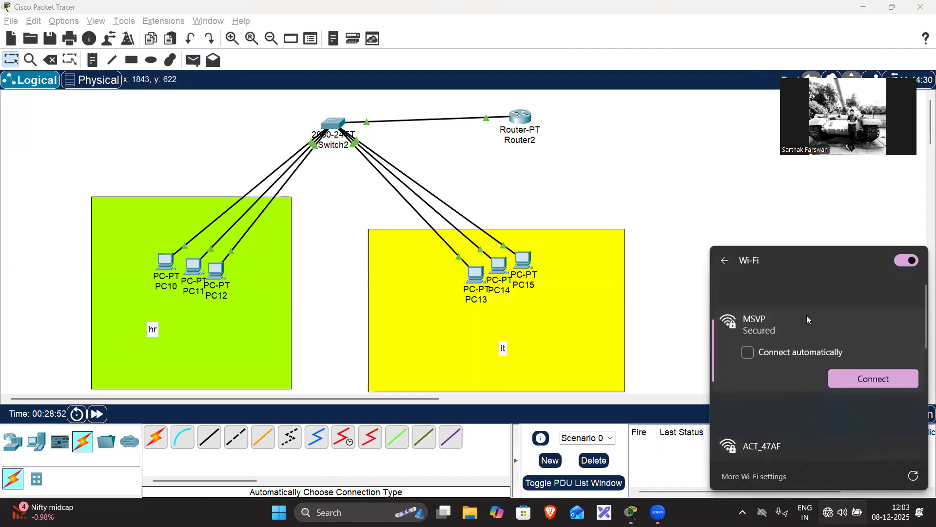
pyautogui.click(863, 379)
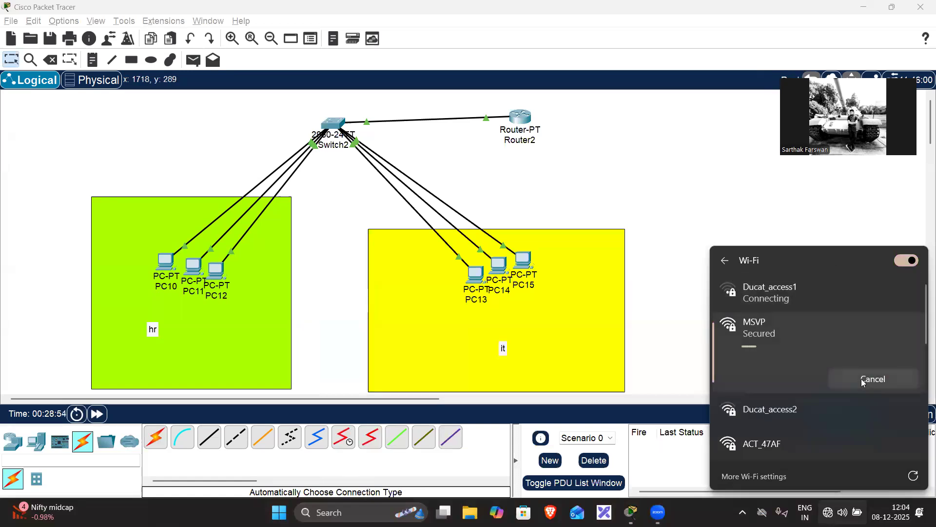
# Step: Open the MSVP Wi-Fi network's properties in Windows Settings to view its IP and DNS details, and close Settings
pyautogui.rightClick(765, 297)
pyautogui.click(786, 326)
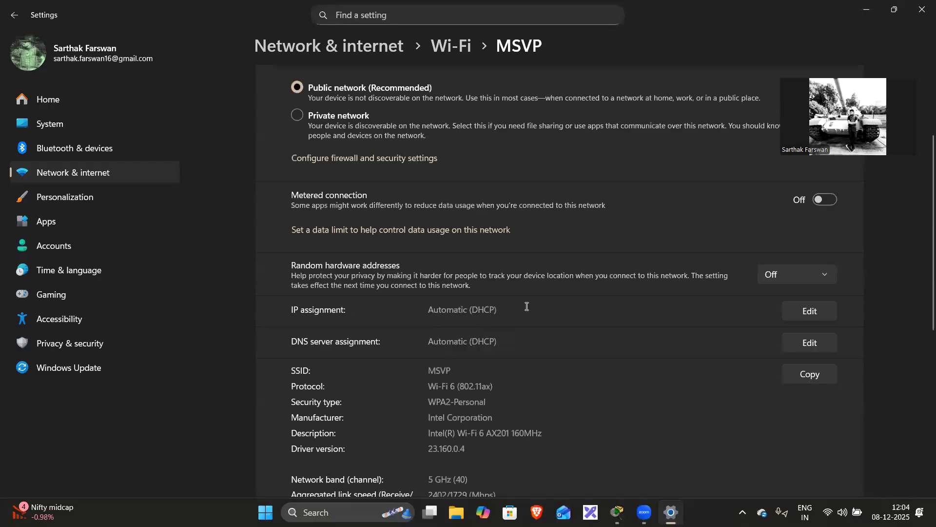
pyautogui.click(922, 9)
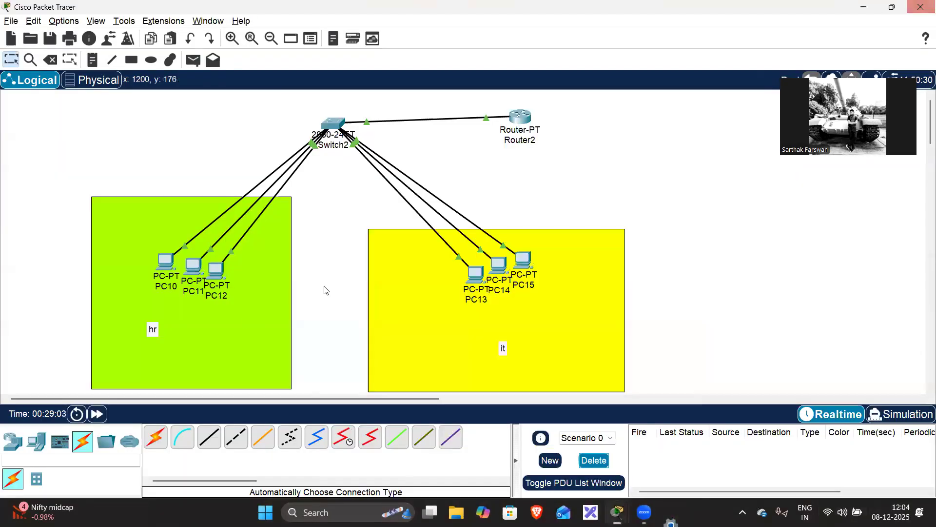